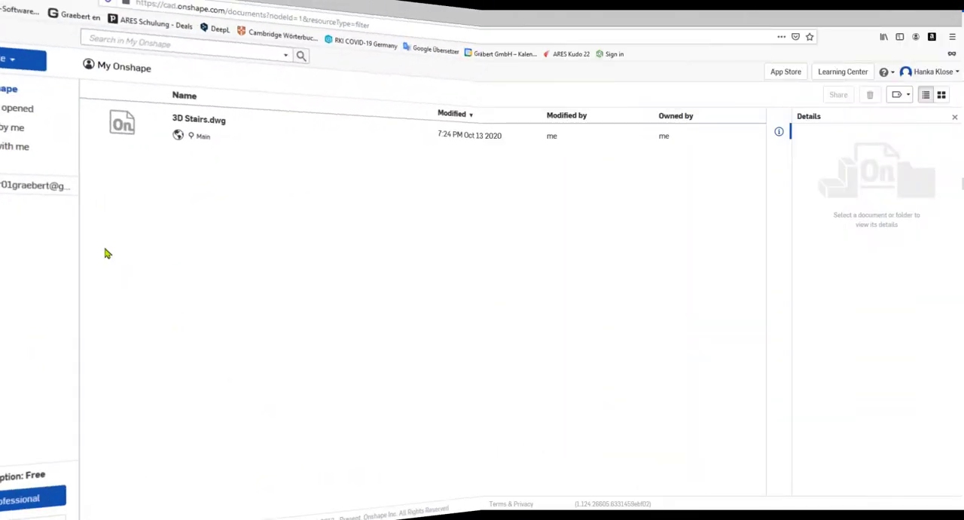
# Step: Upload 01_Steel plate.dwg from the Demo-1 folder to the documents and open it
pyautogui.click(55, 98)
pyautogui.click(58, 153)
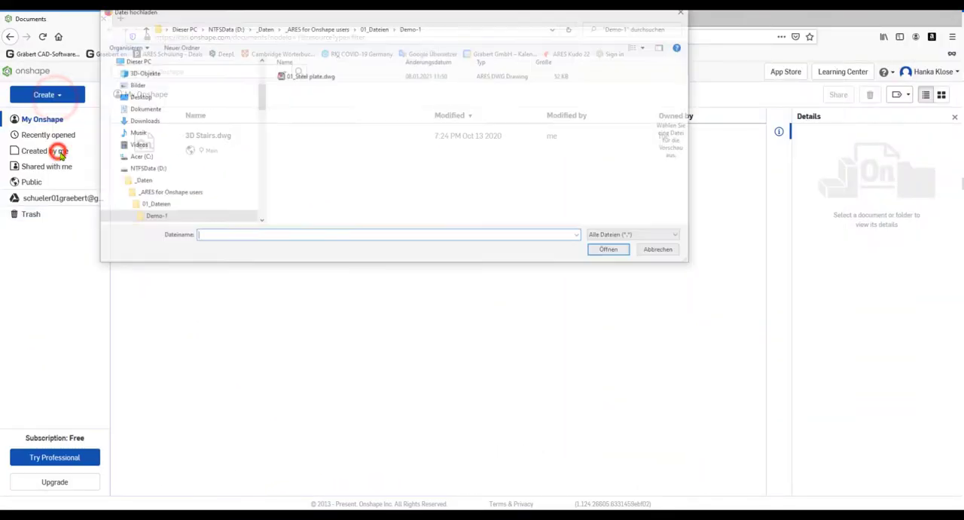
pyautogui.click(323, 79)
pyautogui.click(614, 251)
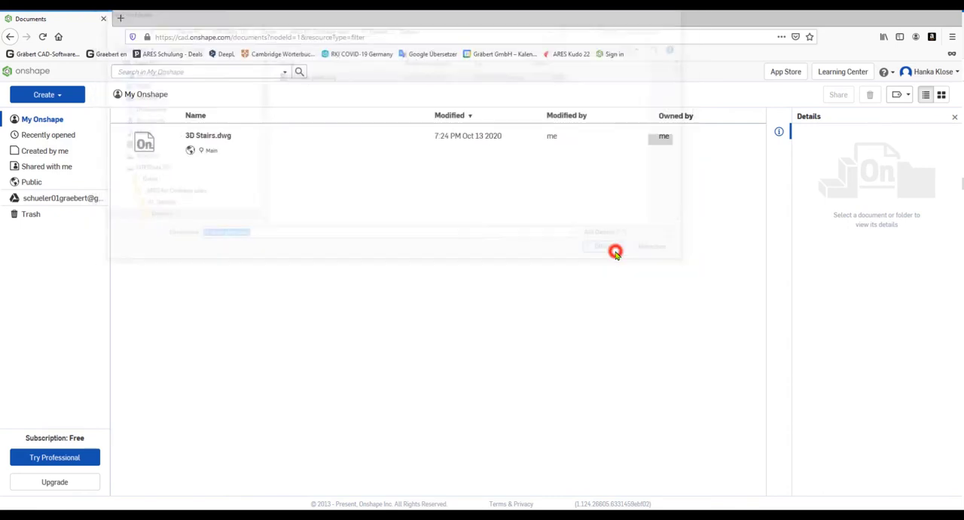
pyautogui.click(221, 136)
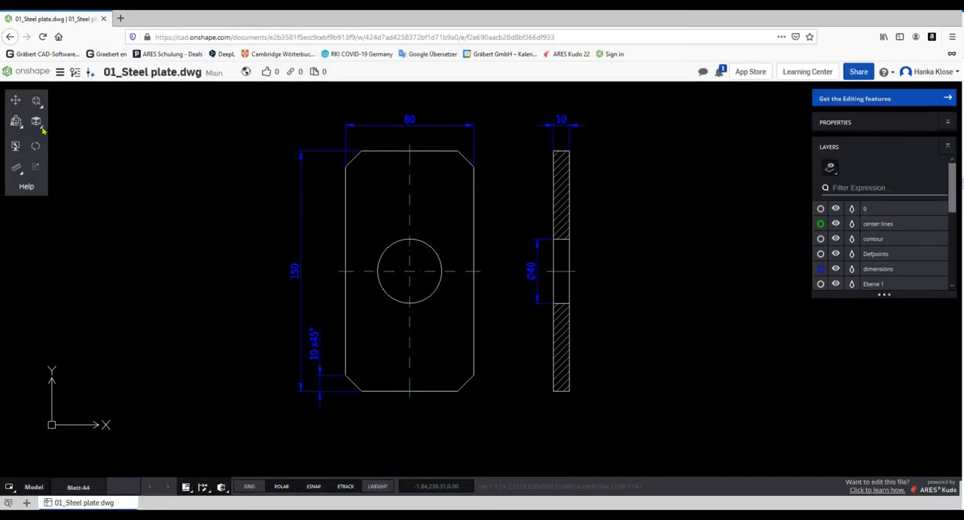
pyautogui.click(42, 128)
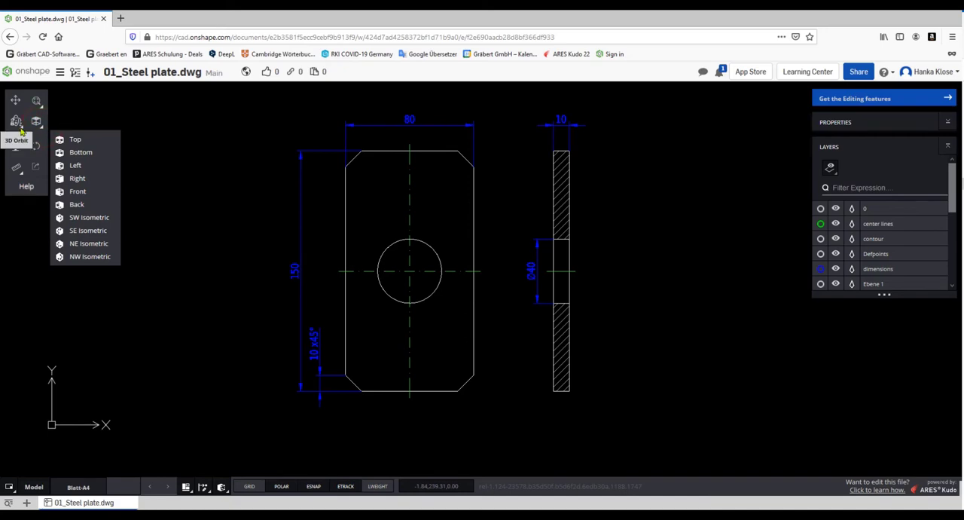
pyautogui.click(20, 128)
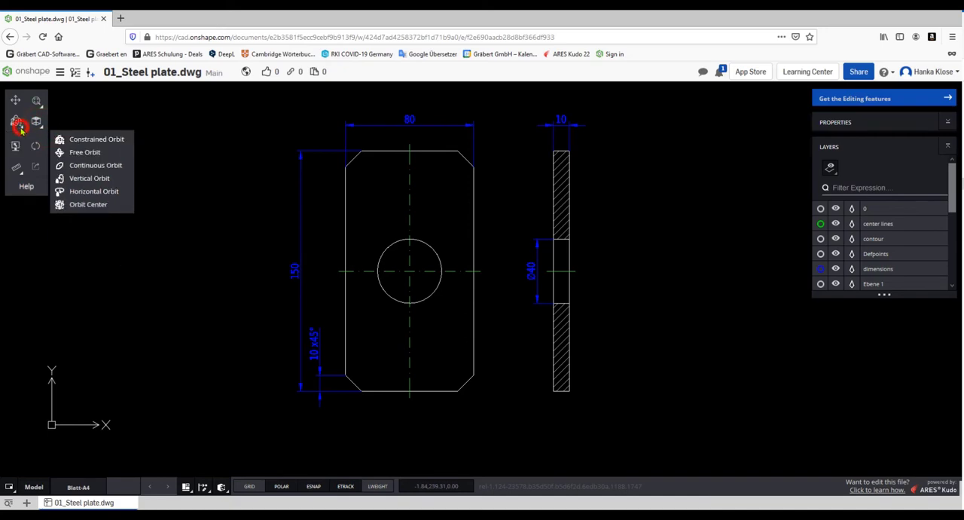
pyautogui.click(215, 136)
pyautogui.scroll(5, 450, 236)
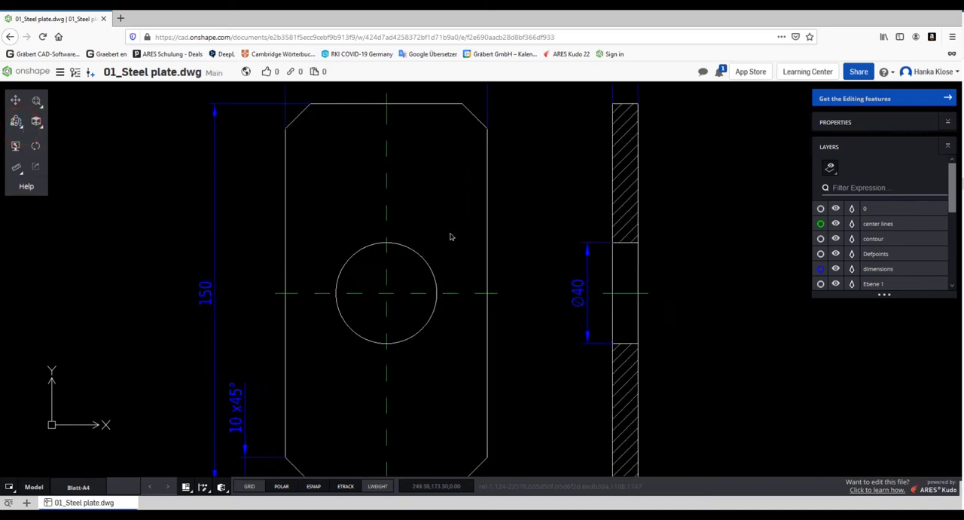
pyautogui.scroll(-5, 450, 237)
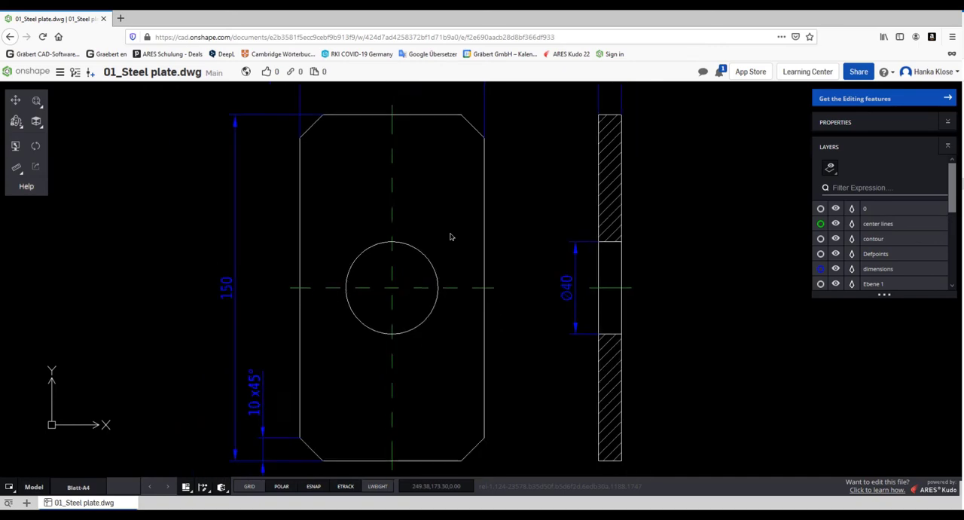
# Step: Measure the distance along the plate's left edge from the upper chamfer corner to the horizontal centre line
pyautogui.click(16, 169)
pyautogui.click(74, 185)
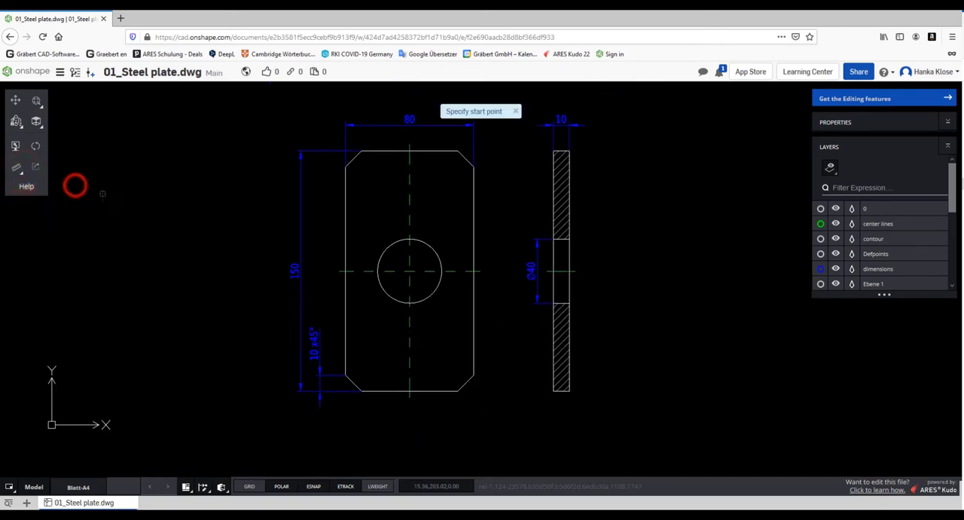
pyautogui.click(346, 166)
pyautogui.click(346, 270)
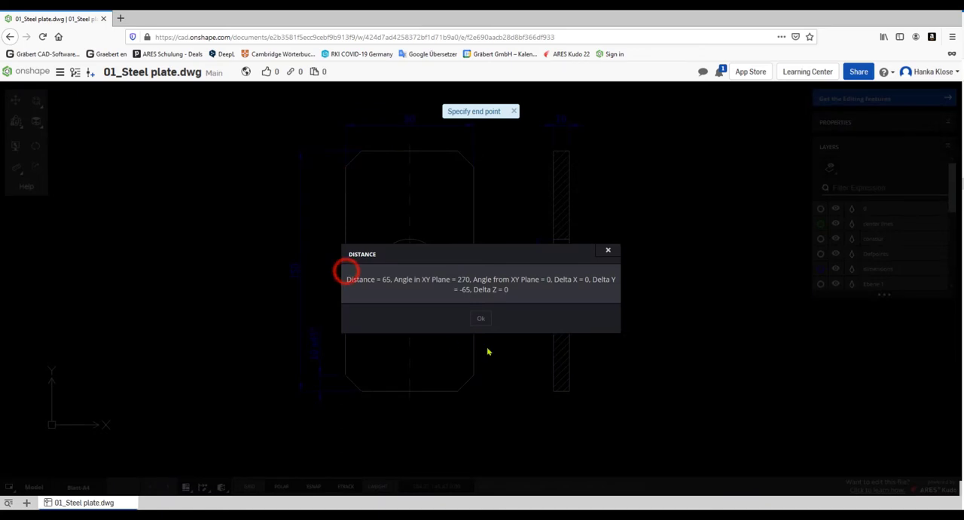
pyautogui.click(481, 319)
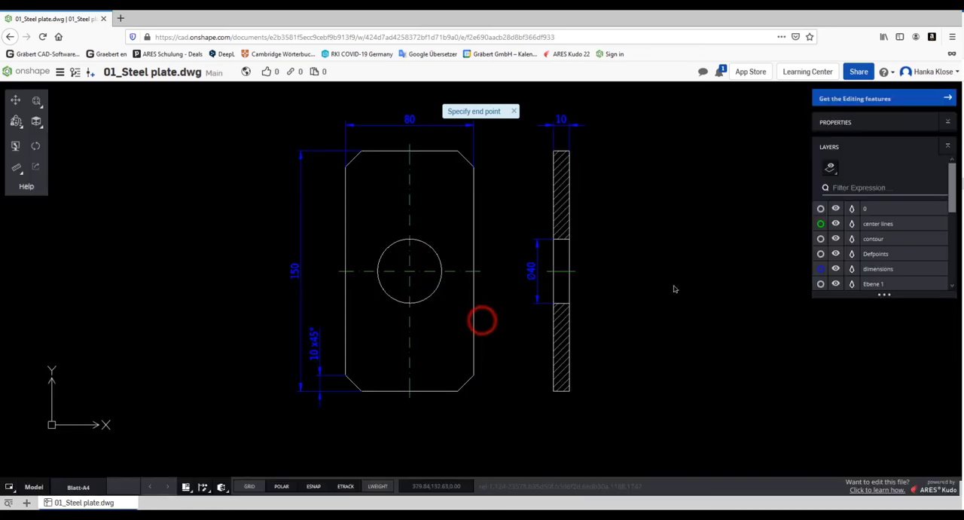
# Step: Inspect the properties of the hatch in the plate's section view
pyautogui.click(947, 121)
pyautogui.click(514, 111)
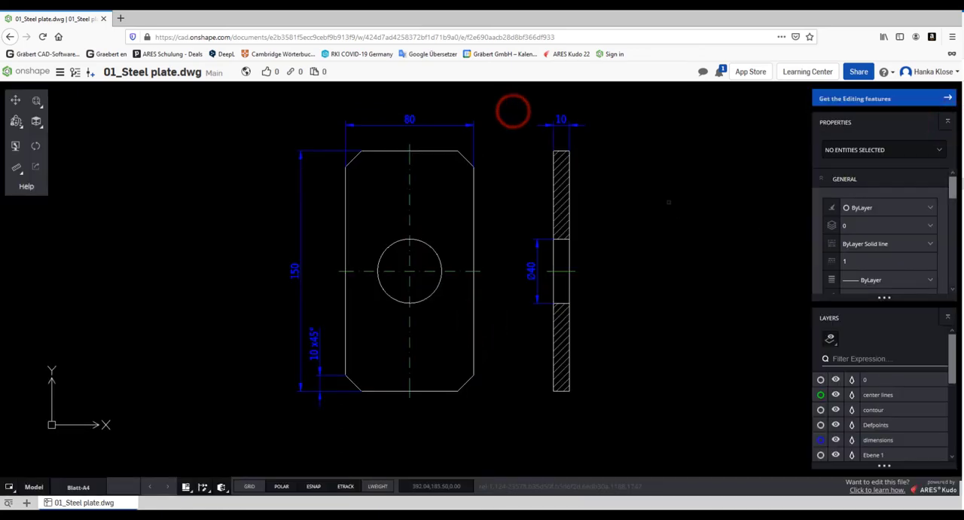
pyautogui.click(561, 170)
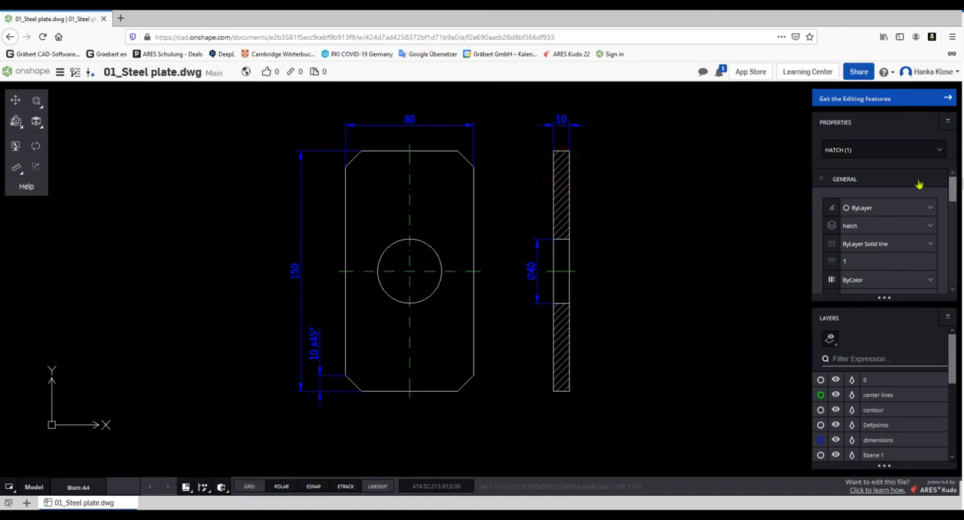
pyautogui.click(947, 121)
# Step: Extend the layer list and check the Blatt-A4 sheet before returning to the model space
pyautogui.moveTo(885, 297)
pyautogui.mouseDown()
pyautogui.moveTo(893, 339)
pyautogui.moveTo(885, 399)
pyautogui.mouseUp()
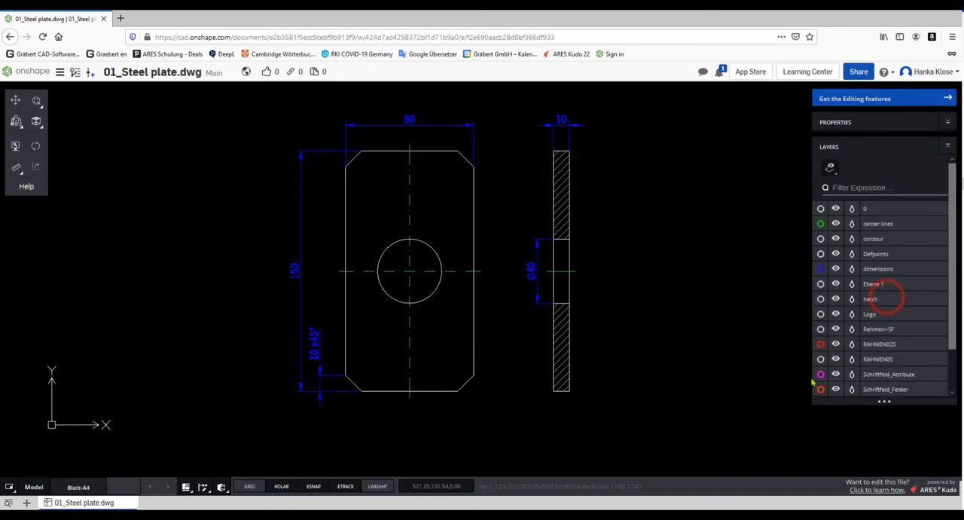
pyautogui.click(78, 487)
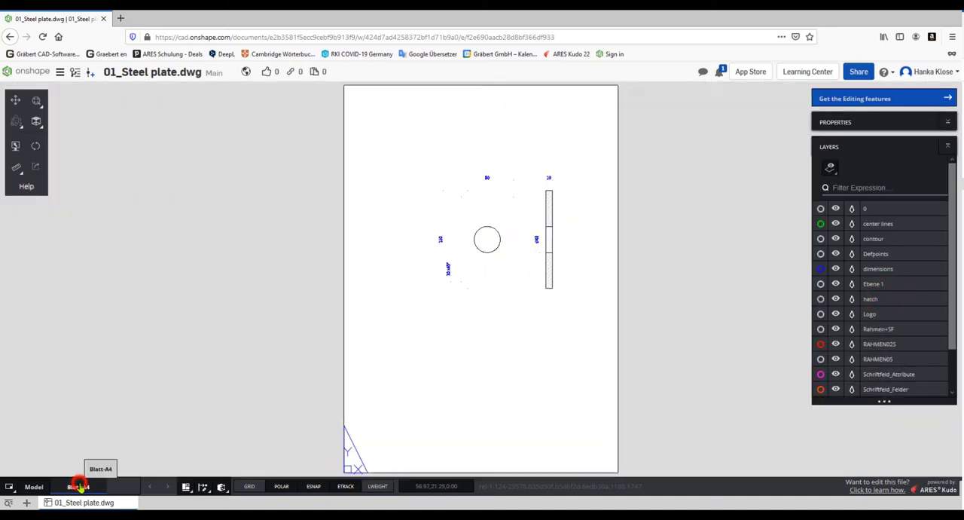
pyautogui.click(33, 487)
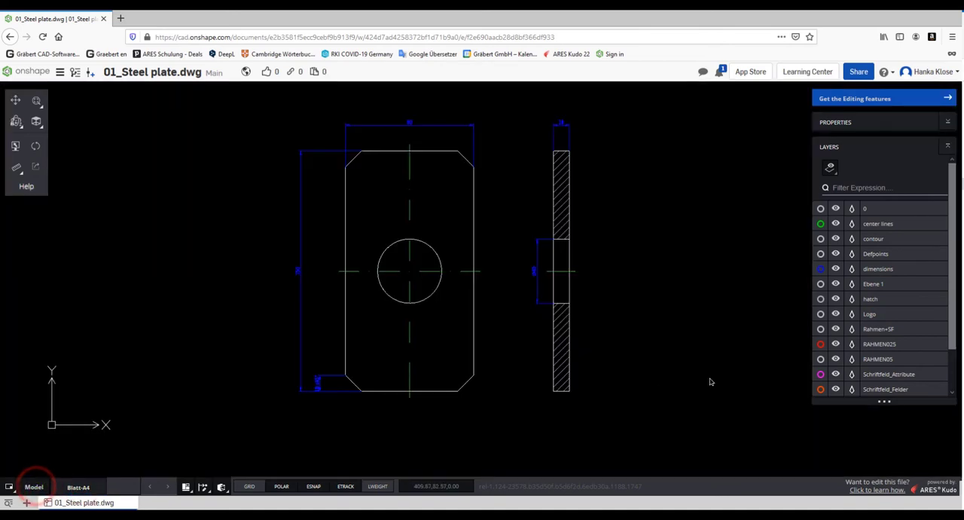
# Step: Hide the center lines, dimensions and hatch layers
pyautogui.click(835, 223)
pyautogui.click(835, 268)
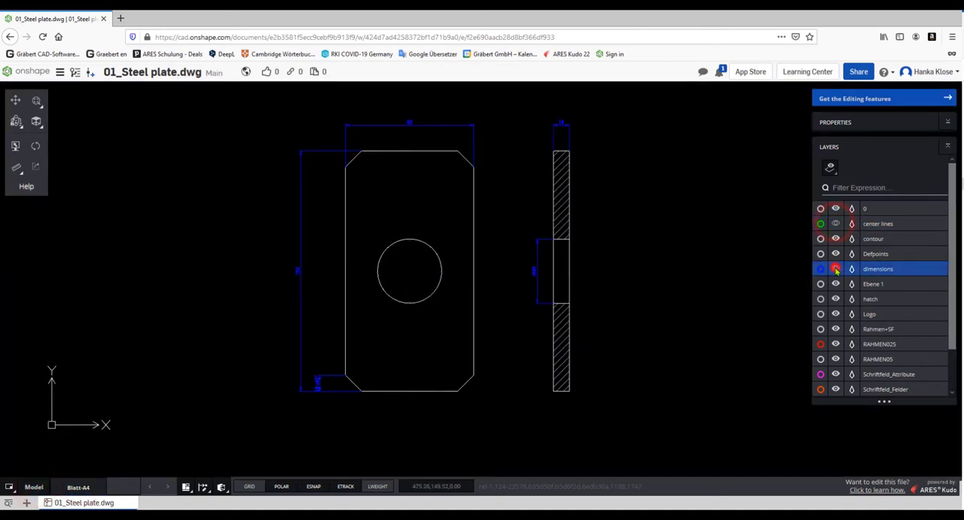
pyautogui.click(836, 299)
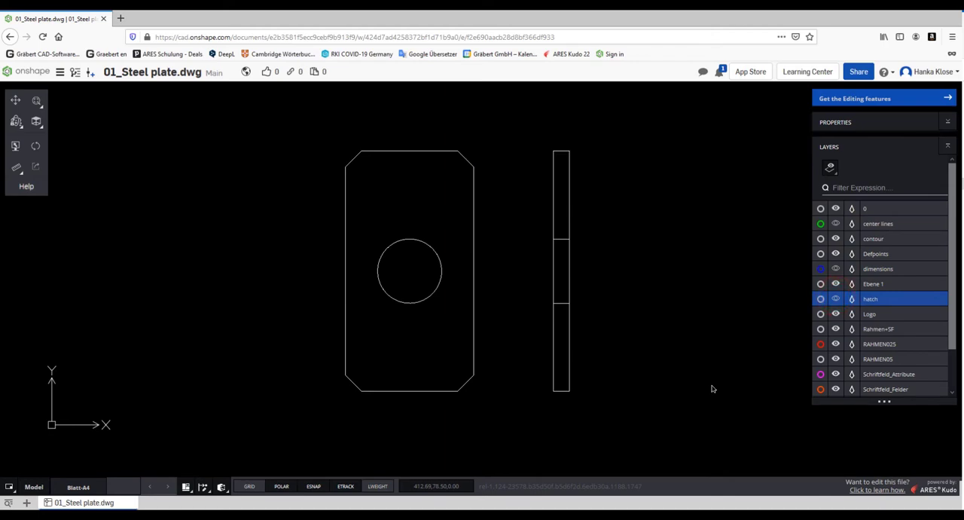
# Step: Create a Part Studio in the document and hide its Top, Front and Right planes
pyautogui.click(27, 502)
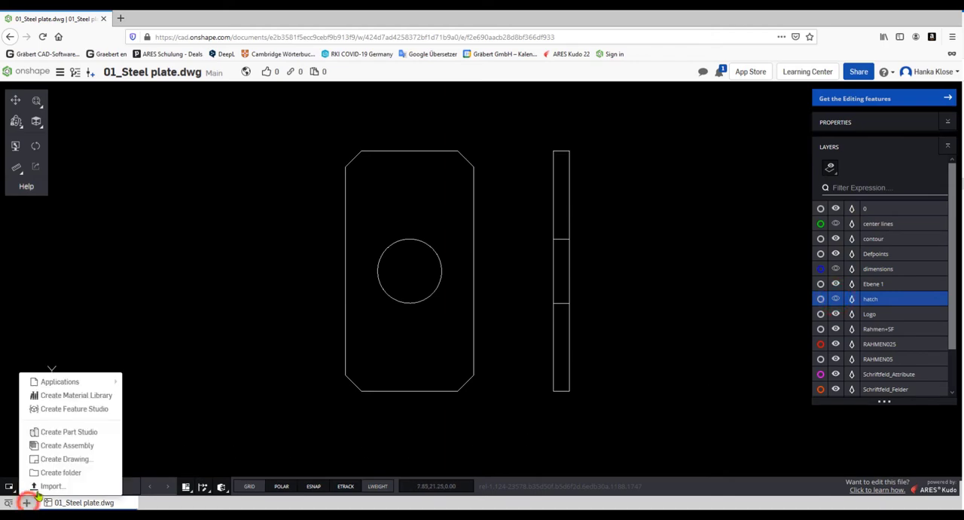
pyautogui.click(79, 431)
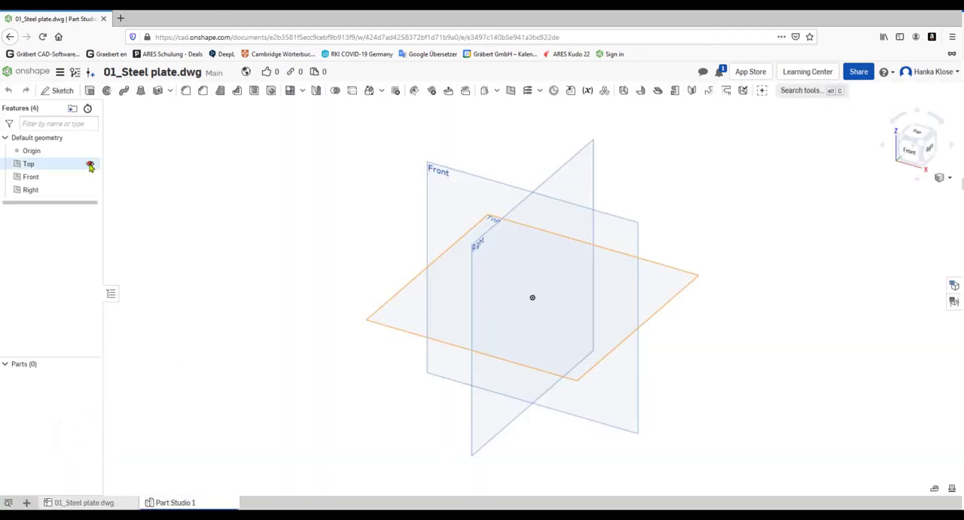
pyautogui.click(89, 163)
pyautogui.click(89, 176)
pyautogui.click(89, 190)
# Step: Start a sketch on the Top plane and insert the 01_Steel plate.dwg drawing into it
pyautogui.rightClick(54, 163)
pyautogui.click(78, 183)
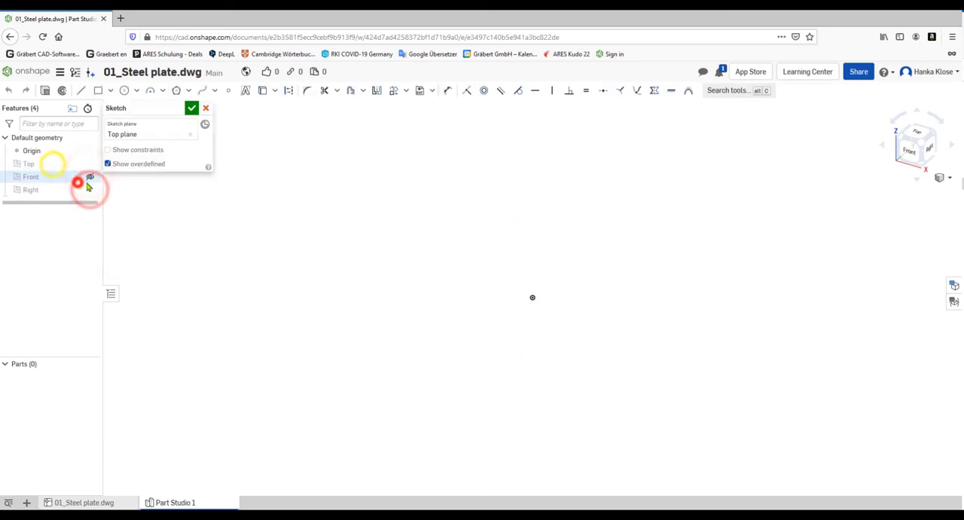
pyautogui.click(432, 90)
pyautogui.click(439, 109)
pyautogui.click(189, 183)
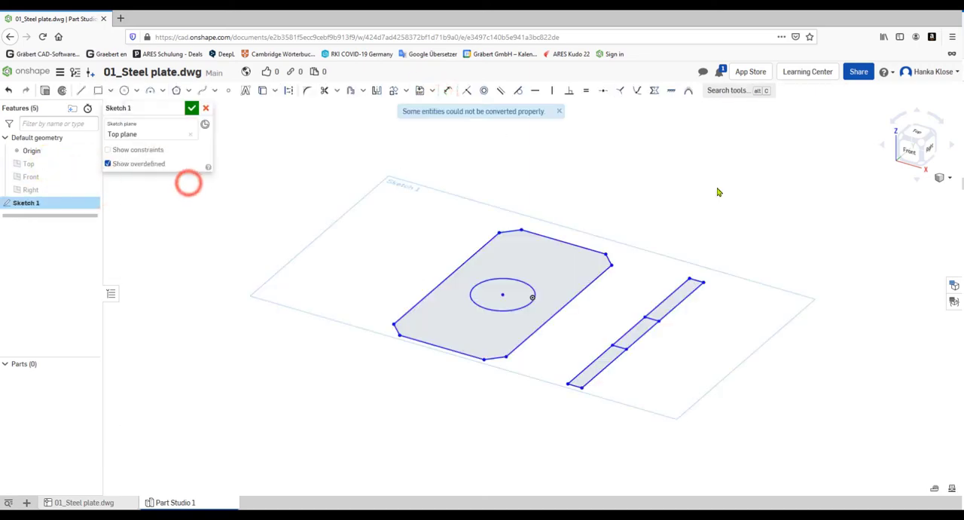
# Step: Delete the narrow side view of the plate from the sketch, working in the top view
pyautogui.click(916, 131)
pyautogui.moveTo(552, 147); pyautogui.dragTo(657, 421)
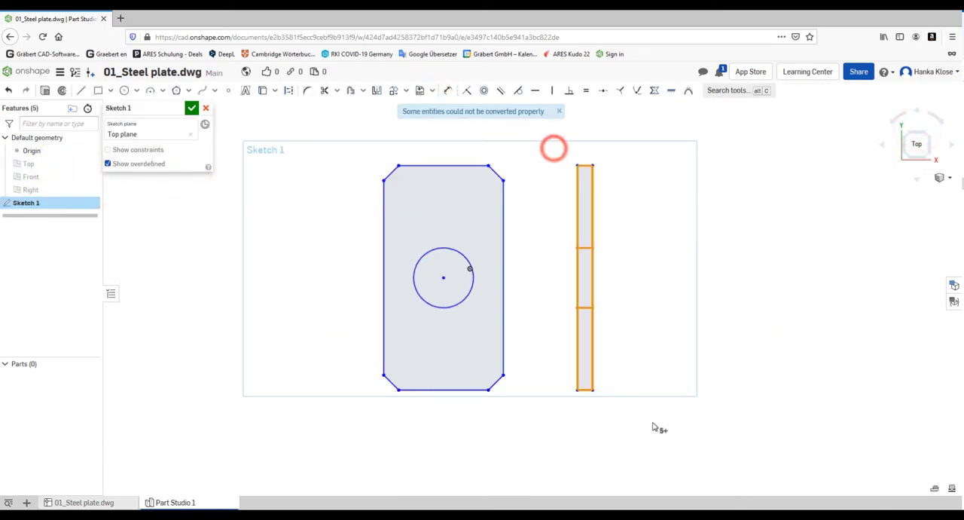
pyautogui.press('Delete')
# Step: Transform the whole plate outline with its circle so that the circle's centre lies on the origin
pyautogui.moveTo(341, 140); pyautogui.dragTo(547, 400)
pyautogui.rightClick(653, 288)
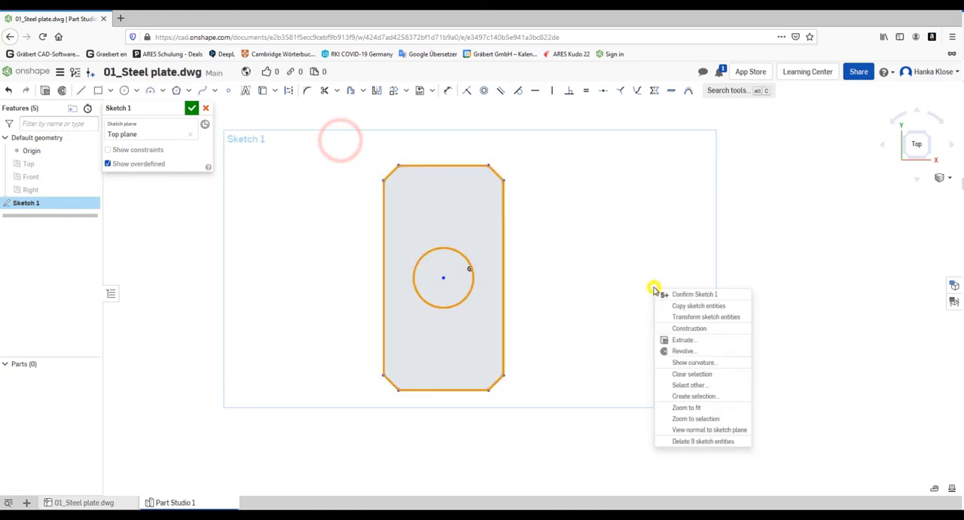
pyautogui.click(678, 317)
pyautogui.moveTo(398, 390)
pyautogui.mouseDown()
pyautogui.moveTo(453, 288)
pyautogui.moveTo(451, 301)
pyautogui.mouseUp()
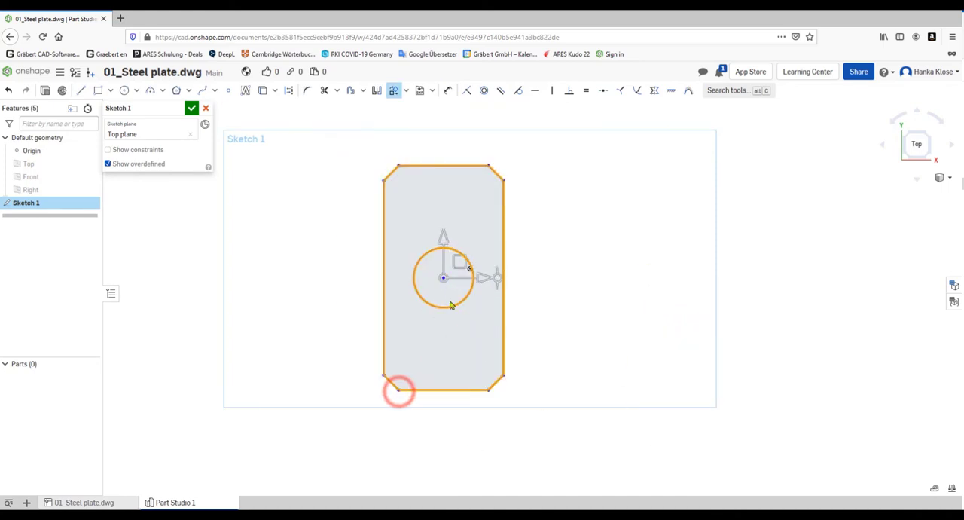
pyautogui.moveTo(457, 260); pyautogui.dragTo(534, 268)
pyautogui.click(631, 282)
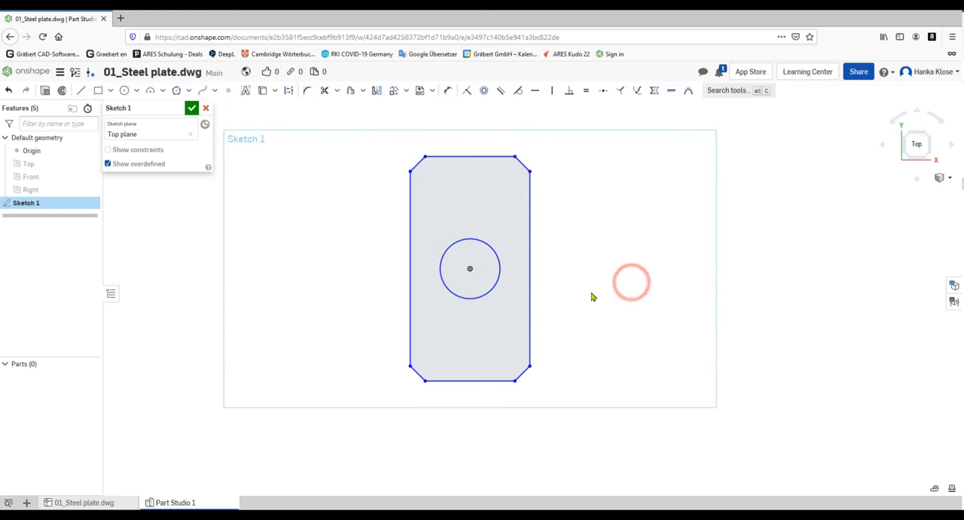
# Step: Extrude the plate sketch as a new solid with a blind depth of 10 mm
pyautogui.moveTo(592, 295)
pyautogui.mouseDown(button='right')
pyautogui.moveTo(594, 247)
pyautogui.moveTo(583, 243)
pyautogui.mouseUp(button='right')
pyautogui.click(60, 91)
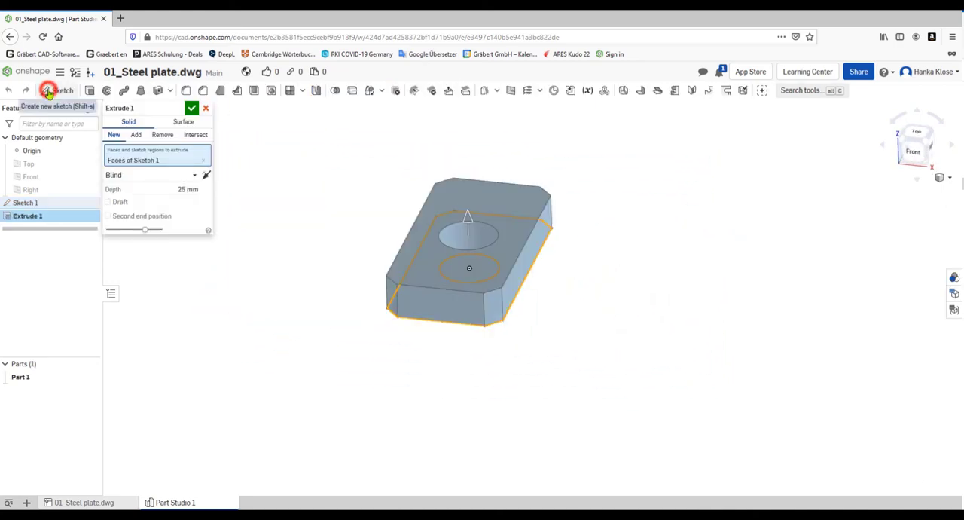
pyautogui.click(183, 189)
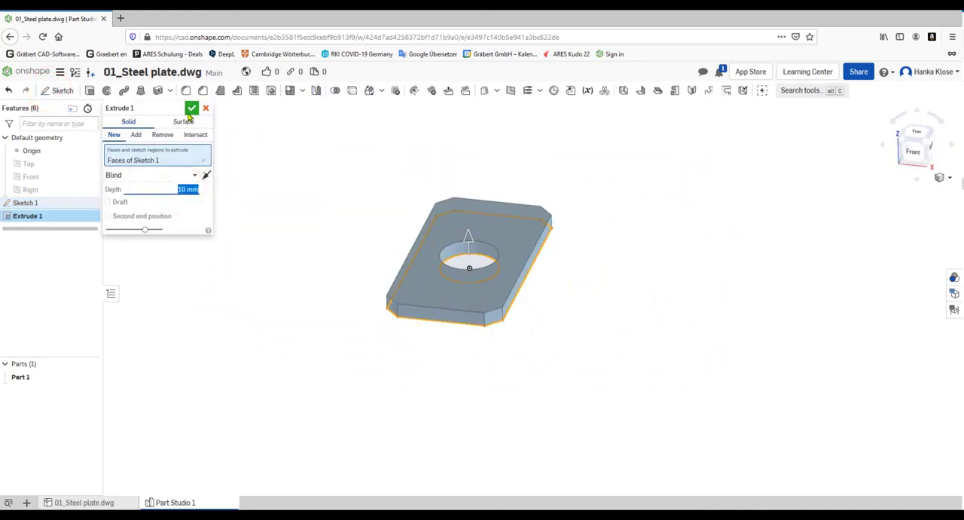
pyautogui.click(192, 108)
pyautogui.moveTo(600, 283); pyautogui.dragTo(632, 331, button='right')
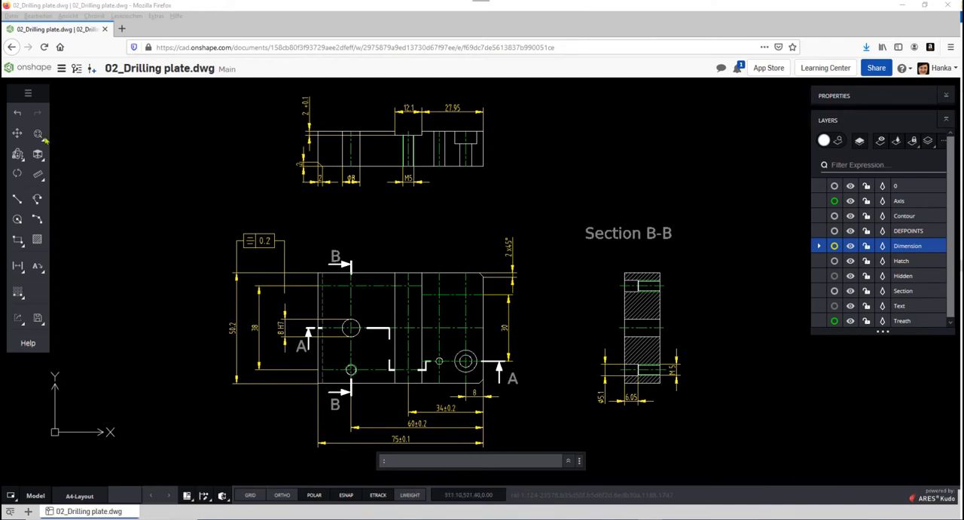
pyautogui.click(23, 298)
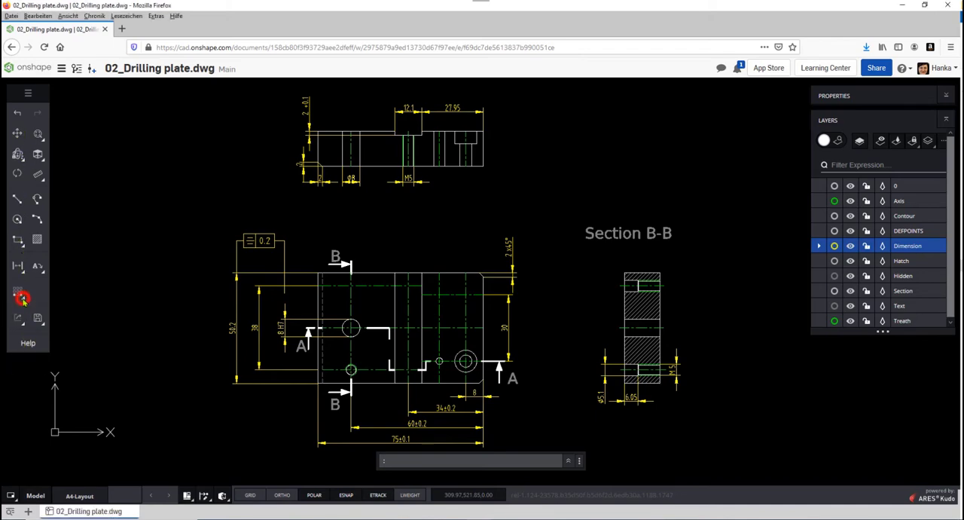
pyautogui.click(24, 275)
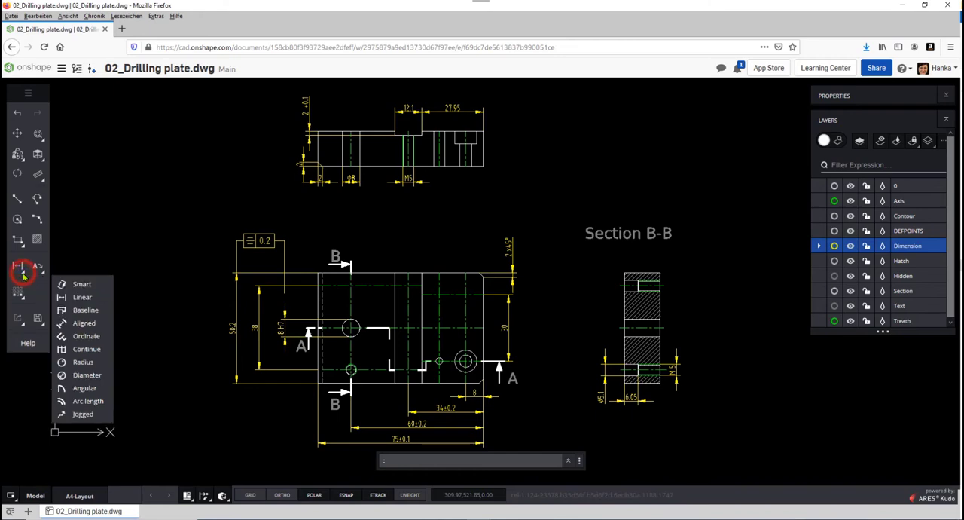
pyautogui.click(28, 93)
pyautogui.moveTo(91, 96)
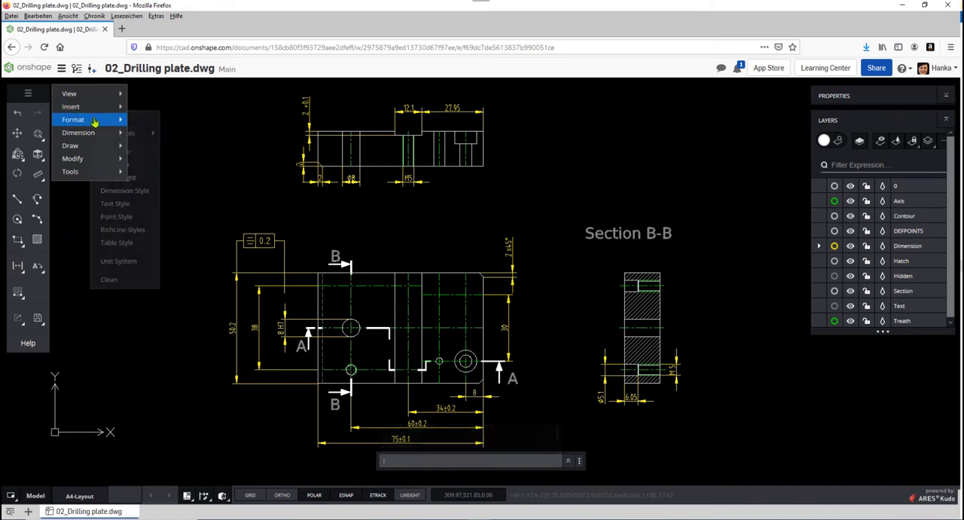
pyautogui.moveTo(100, 132)
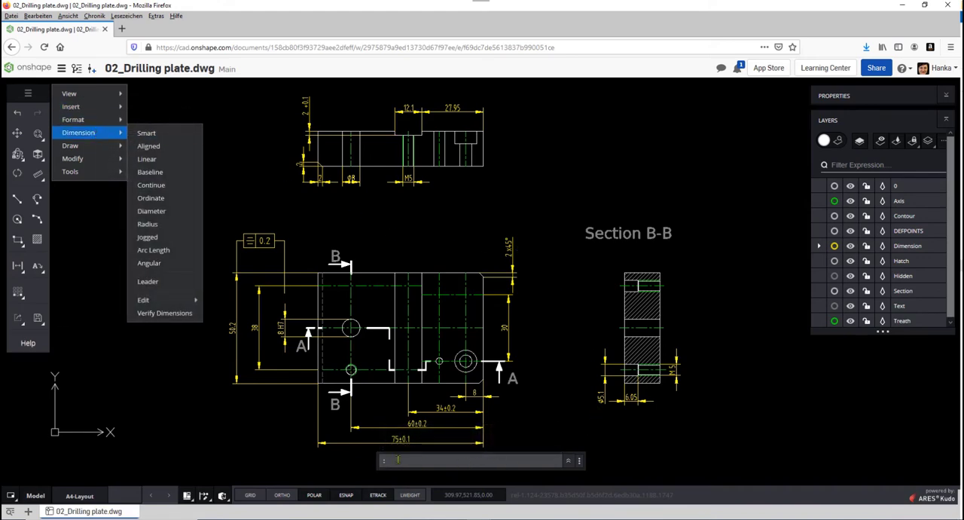
pyautogui.click(401, 460)
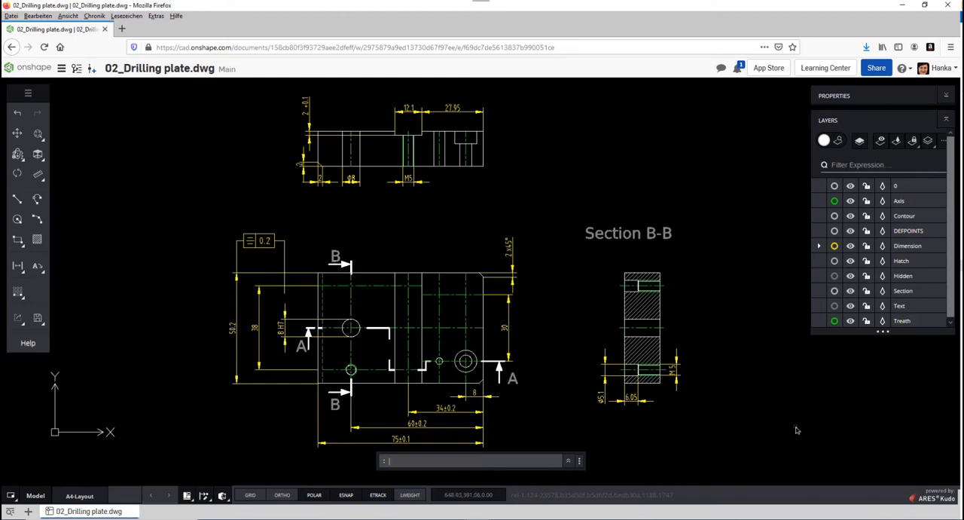
# Step: Set up a linear pattern of the lower-left threaded hole's two circles with 2 vertical and 2 horizontal elements
pyautogui.click(19, 292)
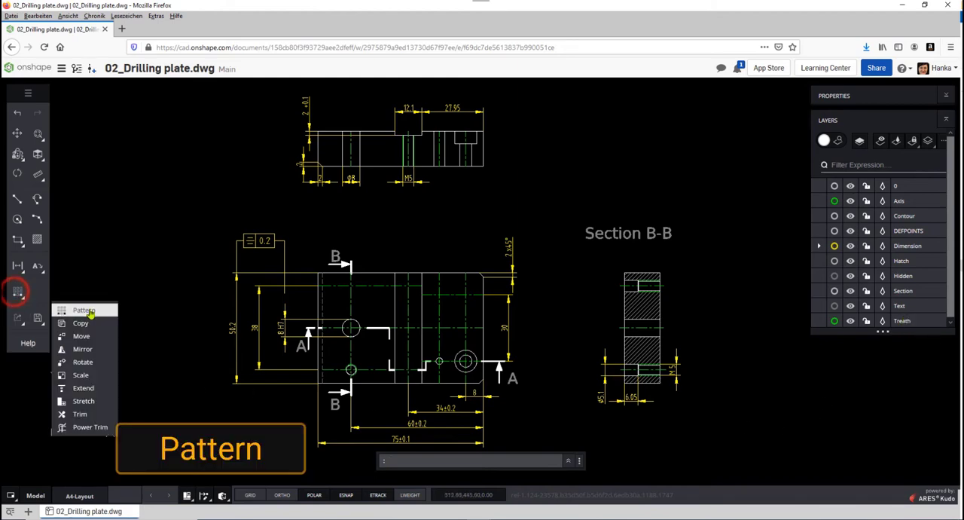
pyautogui.click(88, 306)
pyautogui.click(866, 187)
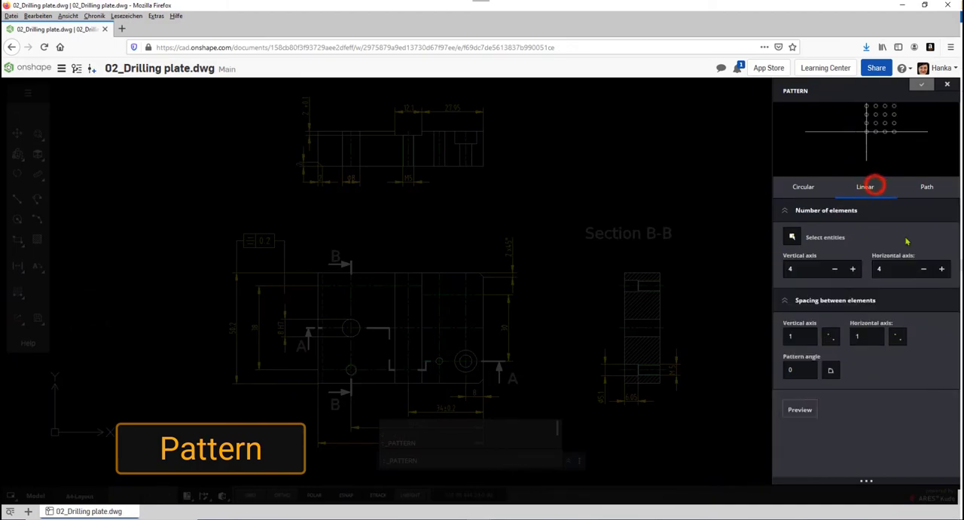
pyautogui.click(792, 236)
pyautogui.scroll(5, 353, 379)
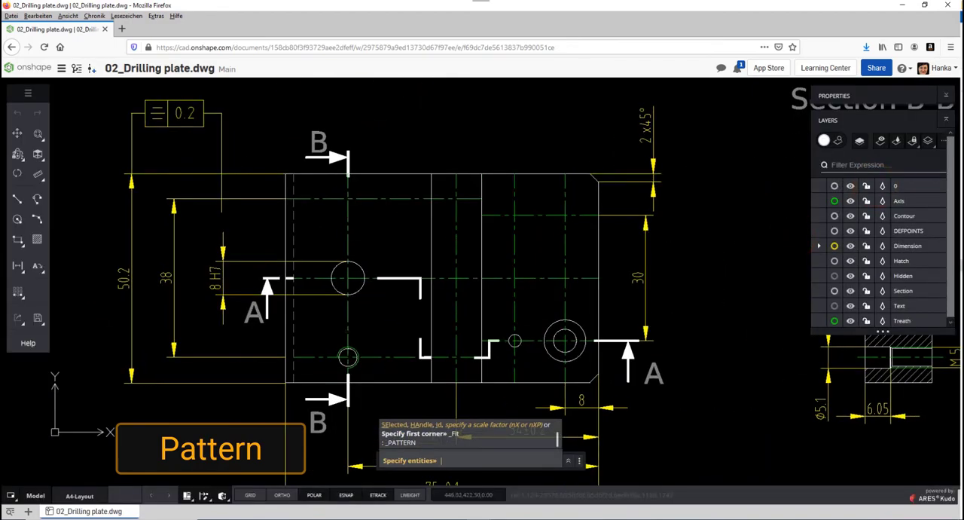
pyautogui.click(329, 333)
pyautogui.click(367, 370)
pyautogui.press('Return')
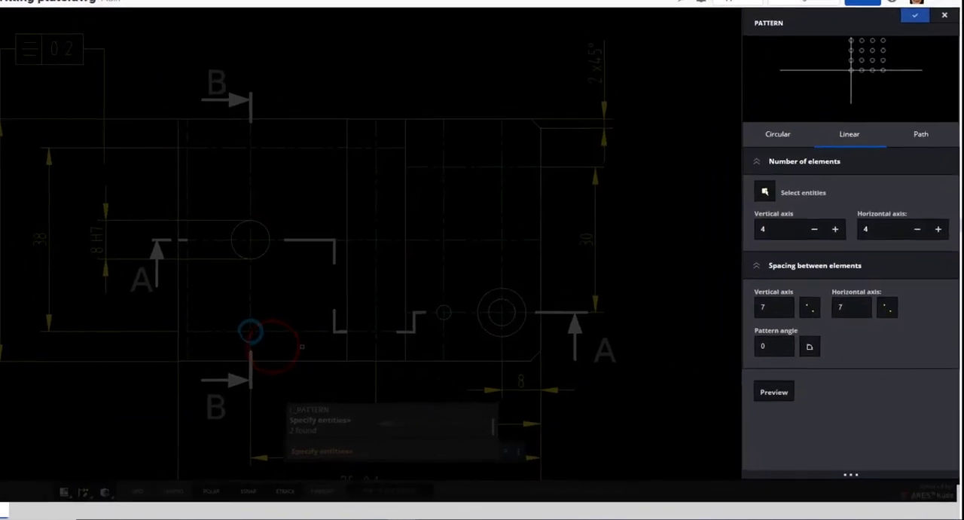
pyautogui.click(831, 270)
pyautogui.click(831, 270)
pyautogui.click(909, 176)
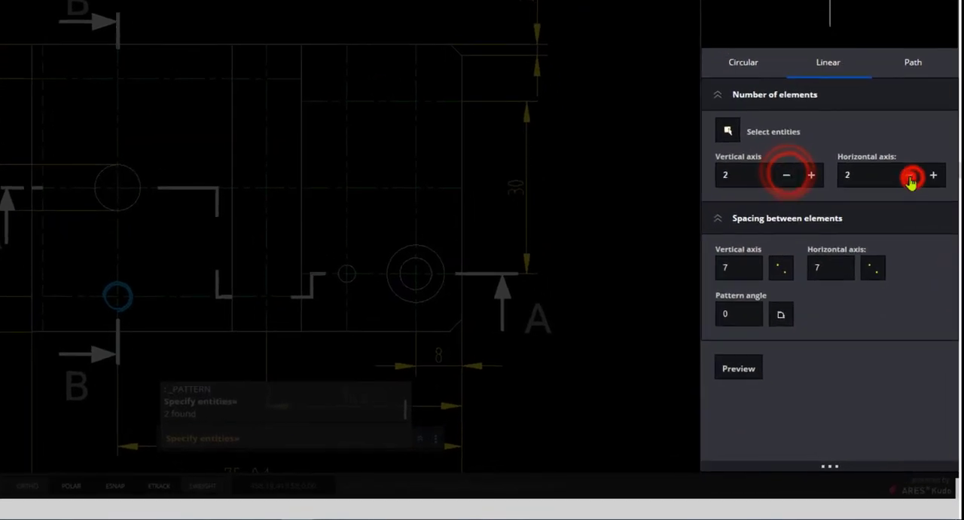
# Step: Take the pattern spacing, 38 vertical and 26 horizontal, from the hole's centre to the centreline intersections, then preview and accept the pattern
pyautogui.click(780, 268)
pyautogui.click(118, 295)
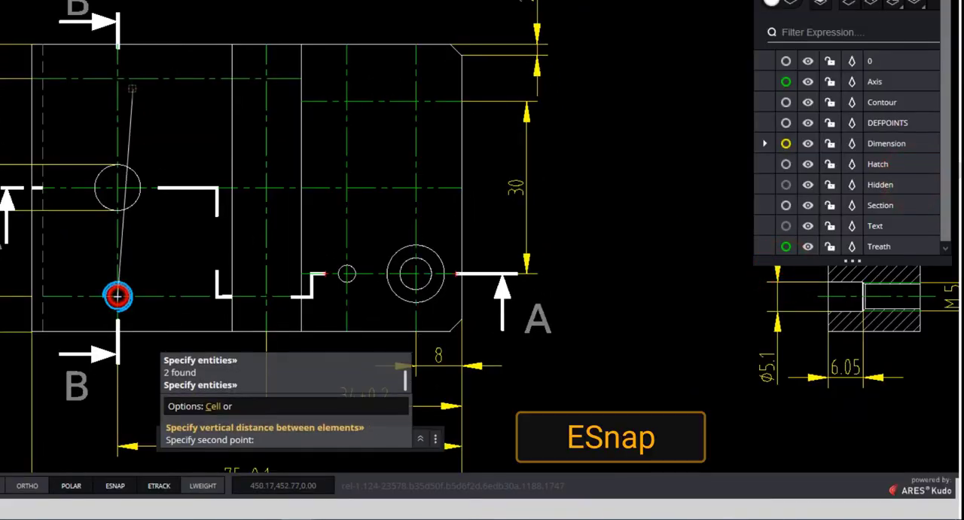
pyautogui.click(116, 78)
pyautogui.click(872, 267)
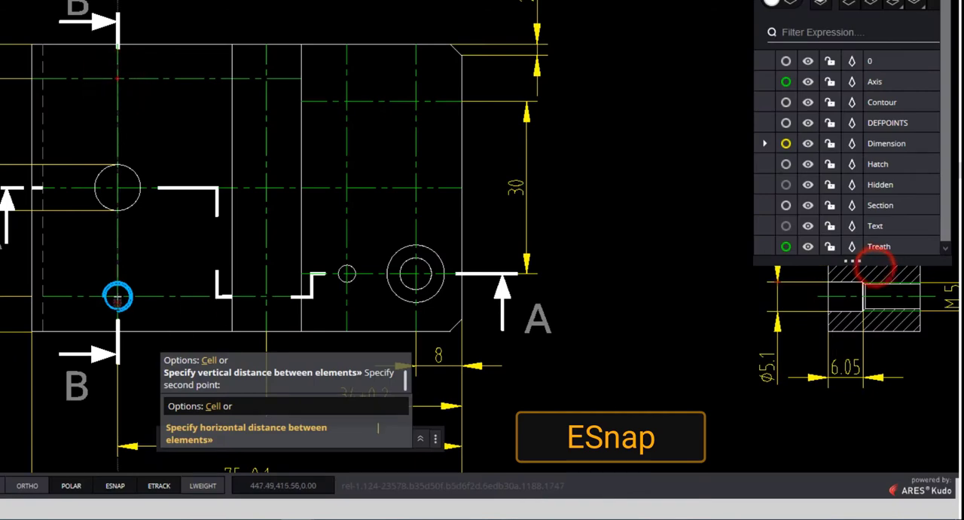
pyautogui.click(117, 295)
pyautogui.click(265, 295)
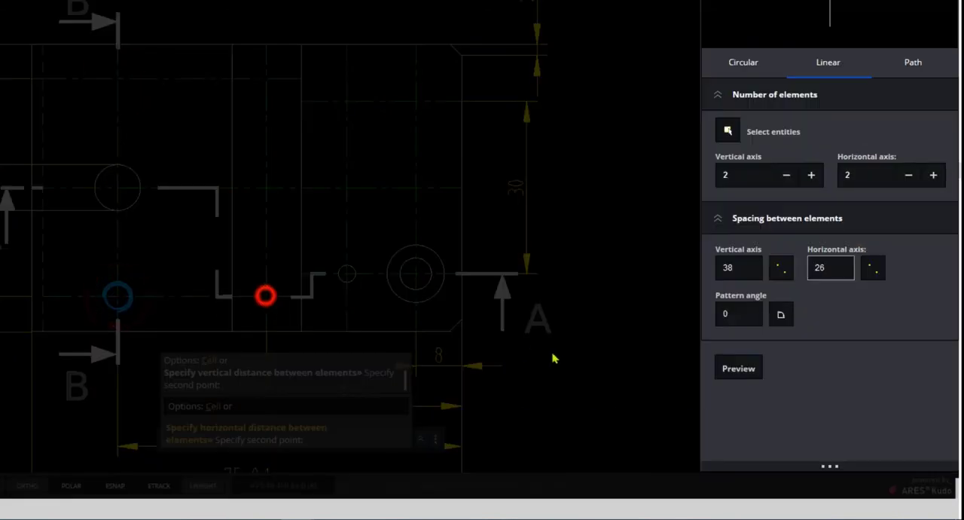
pyautogui.click(746, 369)
pyautogui.rightClick(752, 304)
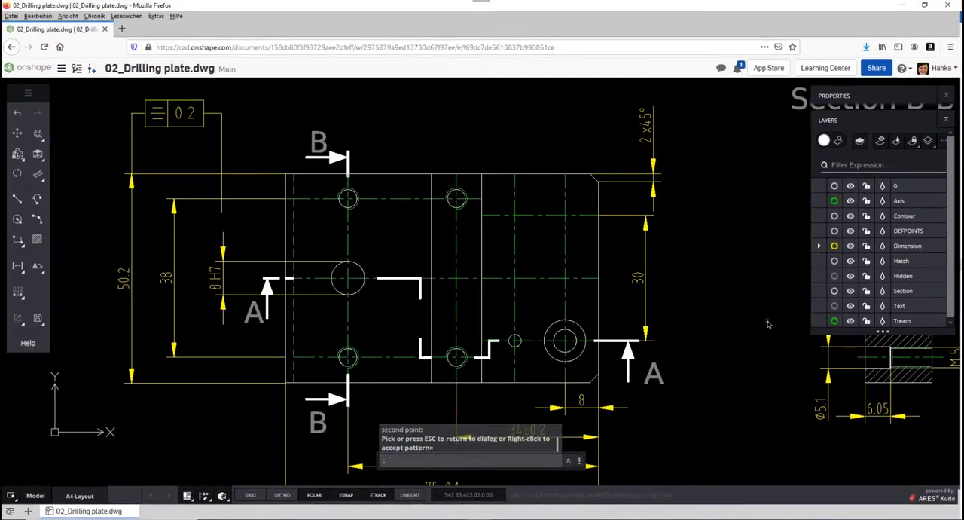
# Step: Stretch the left part of the upper and main plate views, with their dimensions, 15 mm to the left
pyautogui.middleClick(728, 292)
pyautogui.middleClick(727, 292)
pyautogui.moveTo(550, 323); pyautogui.dragTo(463, 292, button='middle')
pyautogui.click(18, 293)
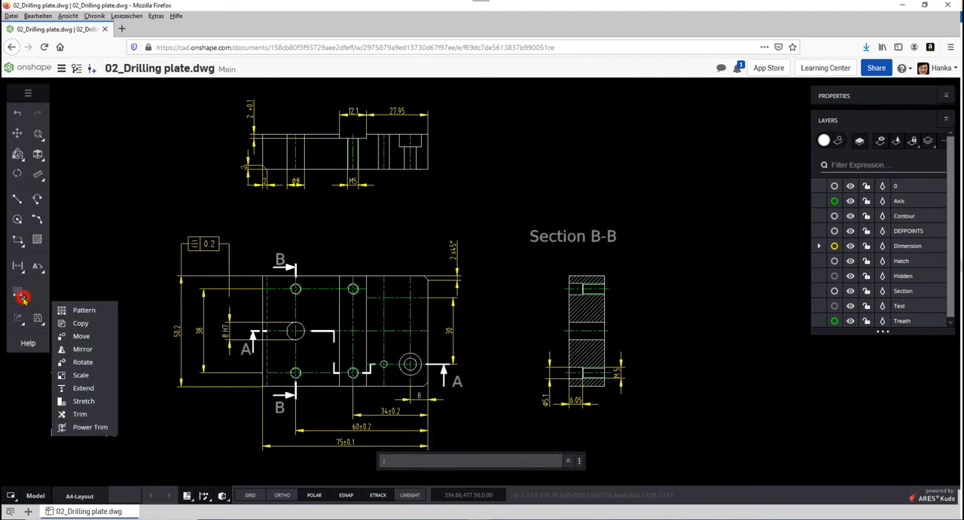
pyautogui.click(96, 406)
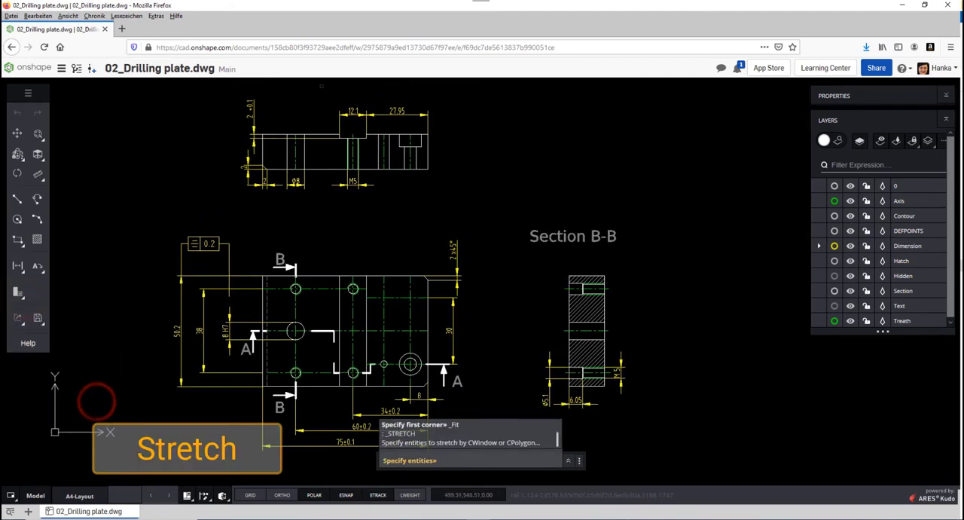
pyautogui.click(322, 83)
pyautogui.click(156, 458)
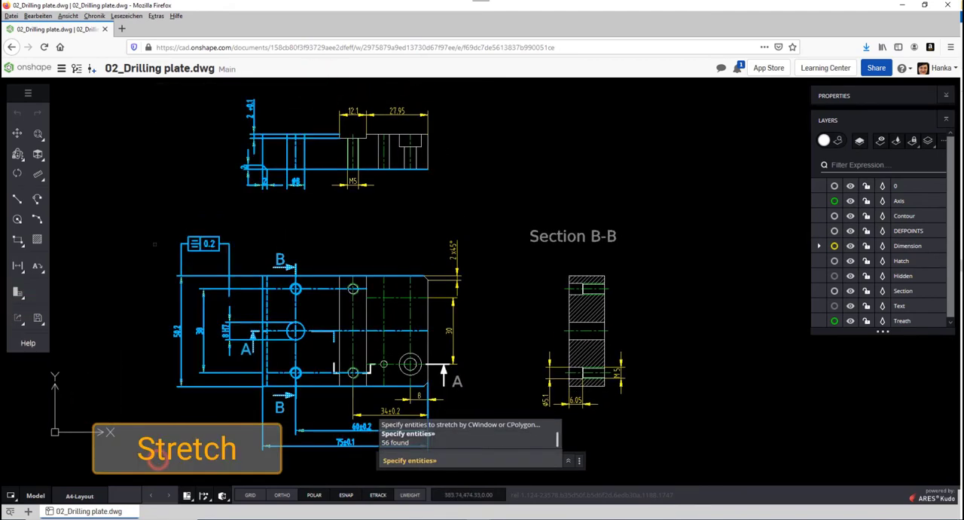
pyautogui.press('Return')
pyautogui.click(159, 214)
pyautogui.write('15')
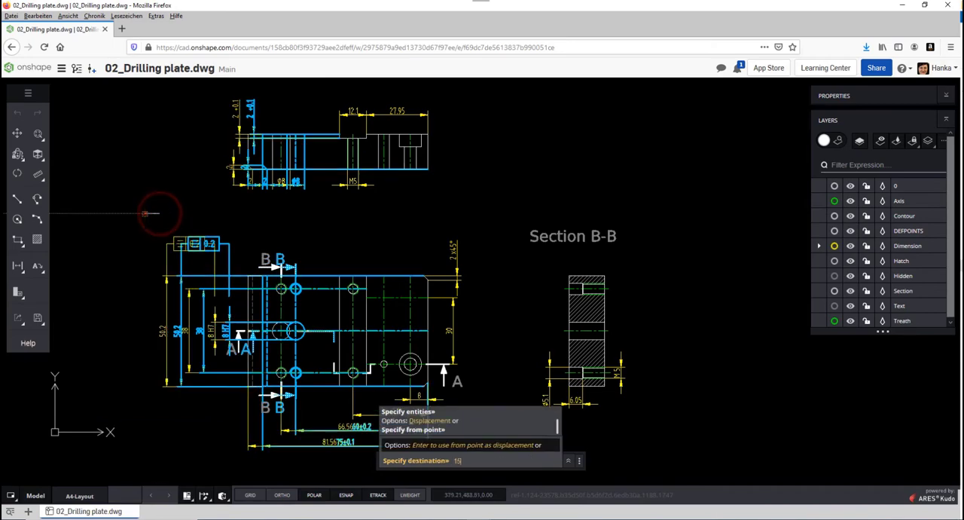
pyautogui.press('Return')
# Step: Use QUICKMODIFY to copy the small hole and the counterbored hole, based on the counterbore's centre, to the free area right of the plate
pyautogui.scroll(3, 350, 428)
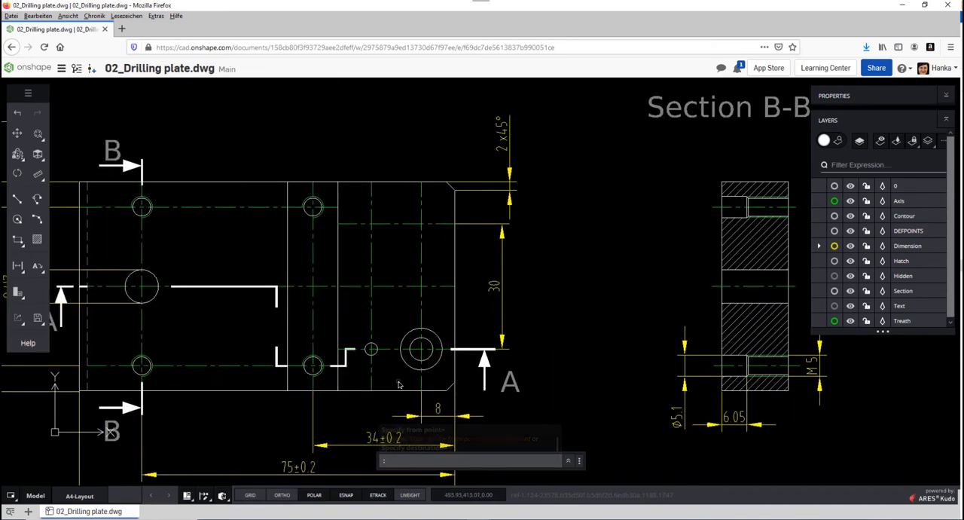
pyautogui.write('QUICK')
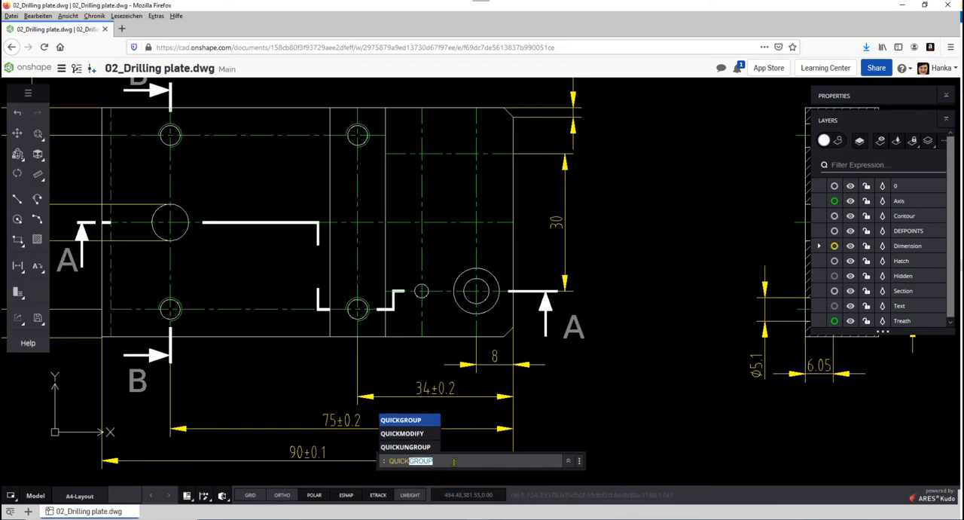
pyautogui.click(414, 434)
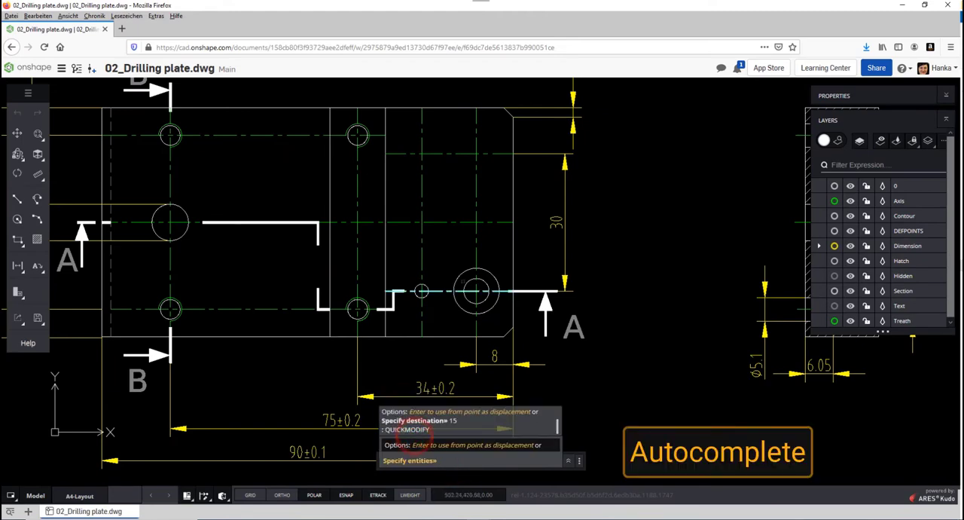
pyautogui.click(407, 250)
pyautogui.click(502, 322)
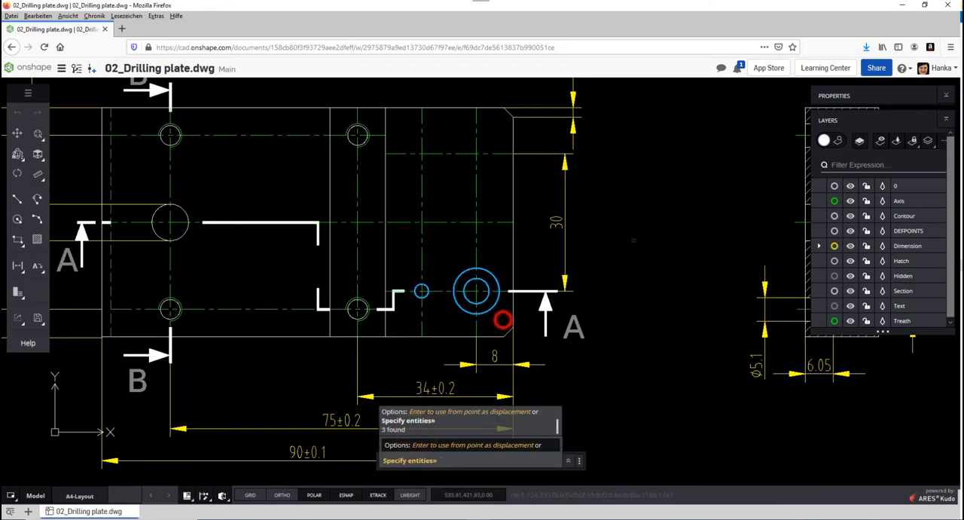
pyautogui.press('Return')
pyautogui.click(475, 291)
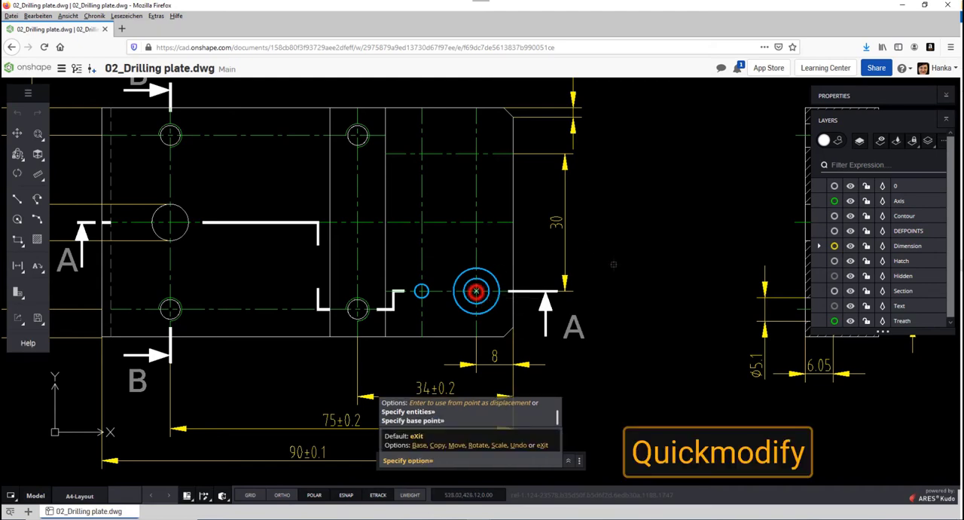
pyautogui.rightClick(631, 233)
pyautogui.click(647, 298)
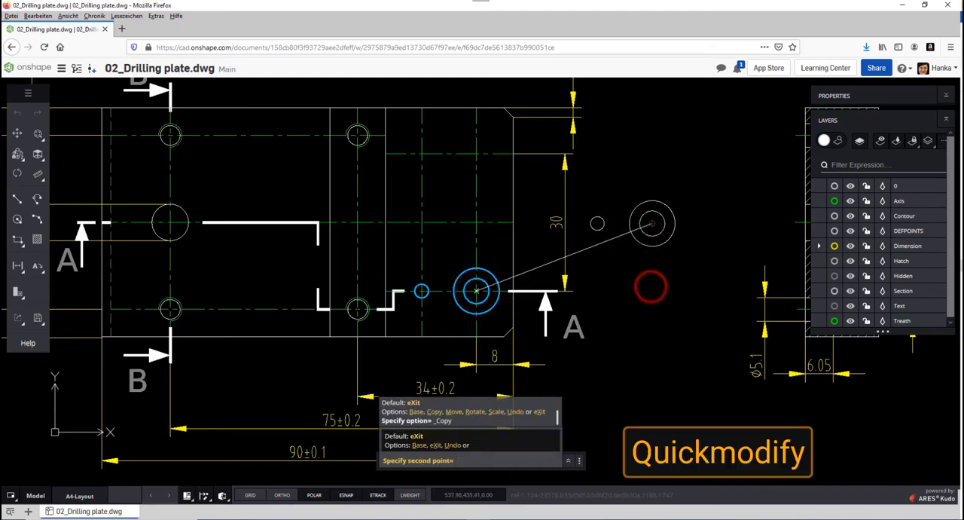
pyautogui.rightClick(675, 269)
pyautogui.click(686, 280)
# Step: Rotate the copied holes half a turn and move their base point to the plate's upper-left centreline intersection in the right-hand section
pyautogui.rightClick(683, 255)
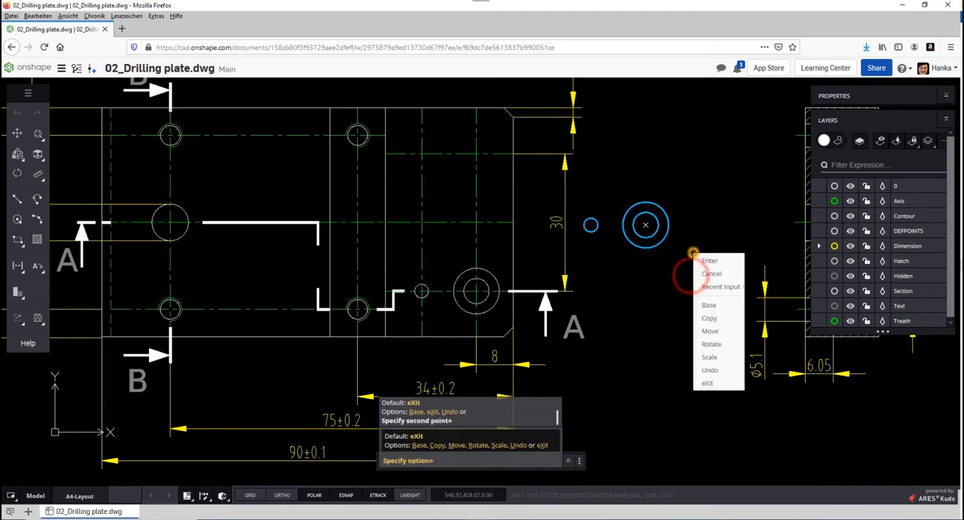
pyautogui.click(713, 343)
pyautogui.click(609, 225)
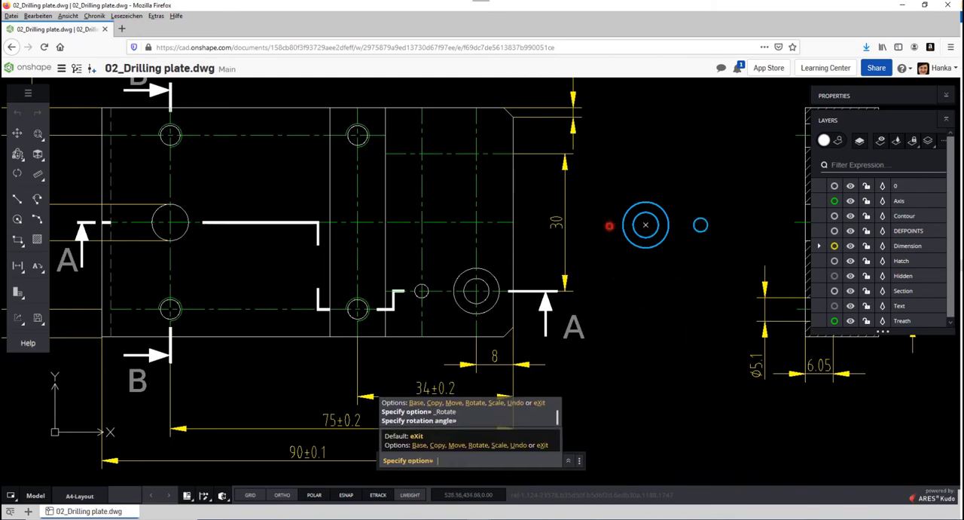
pyautogui.rightClick(626, 278)
pyautogui.click(641, 356)
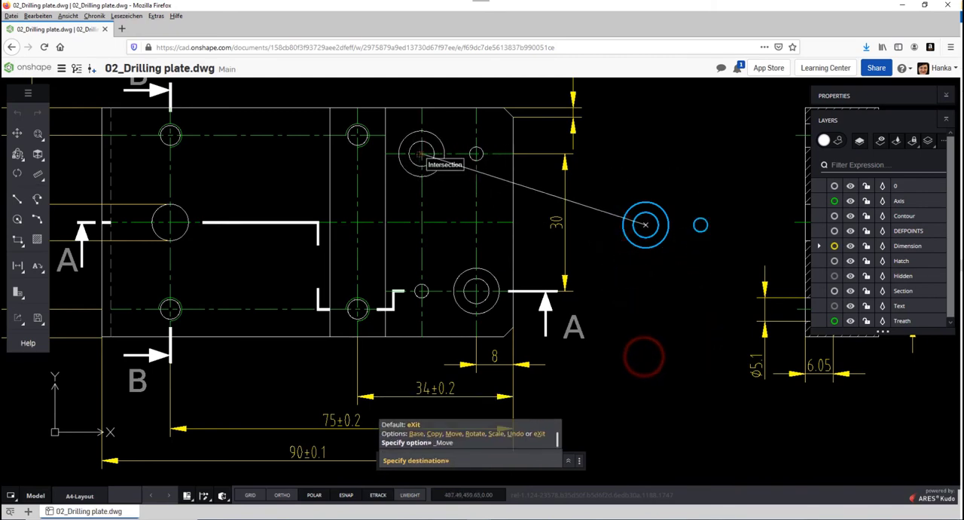
pyautogui.press('Escape')
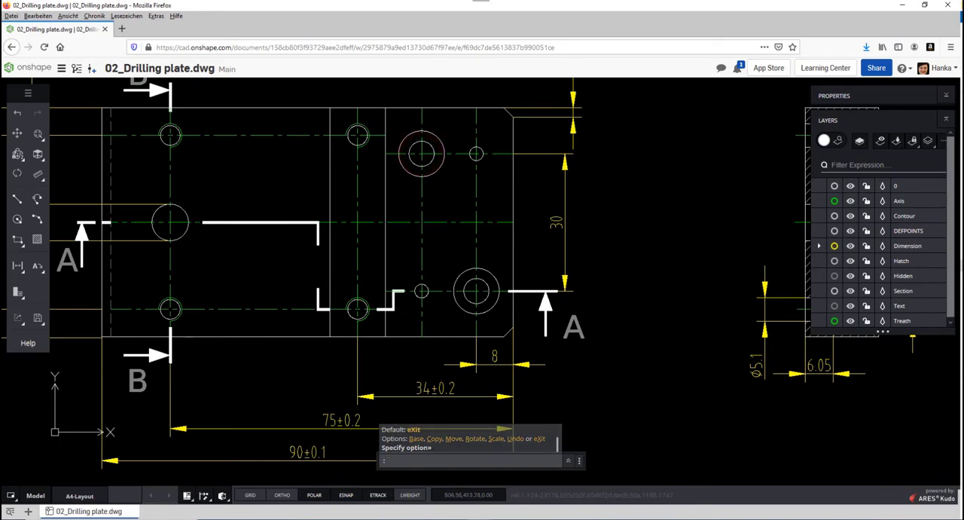
# Step: Set the diameter of both small plain holes beside the counterbored holes to 5 mm
pyautogui.click(476, 154)
pyautogui.click(421, 290)
pyautogui.click(946, 94)
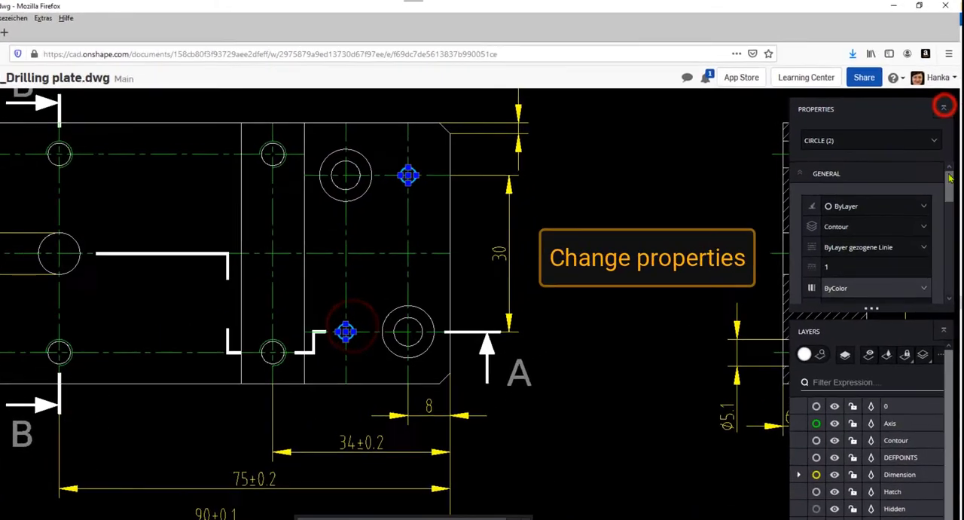
pyautogui.moveTo(949, 189); pyautogui.dragTo(951, 264)
pyautogui.moveTo(840, 240); pyautogui.dragTo(827, 240)
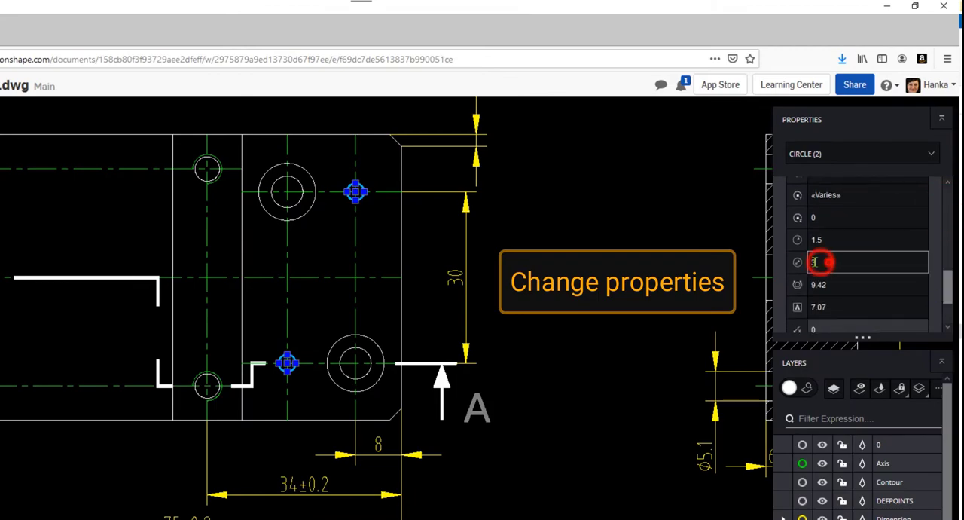
pyautogui.write('5')
pyautogui.press('Return')
pyautogui.press('Escape')
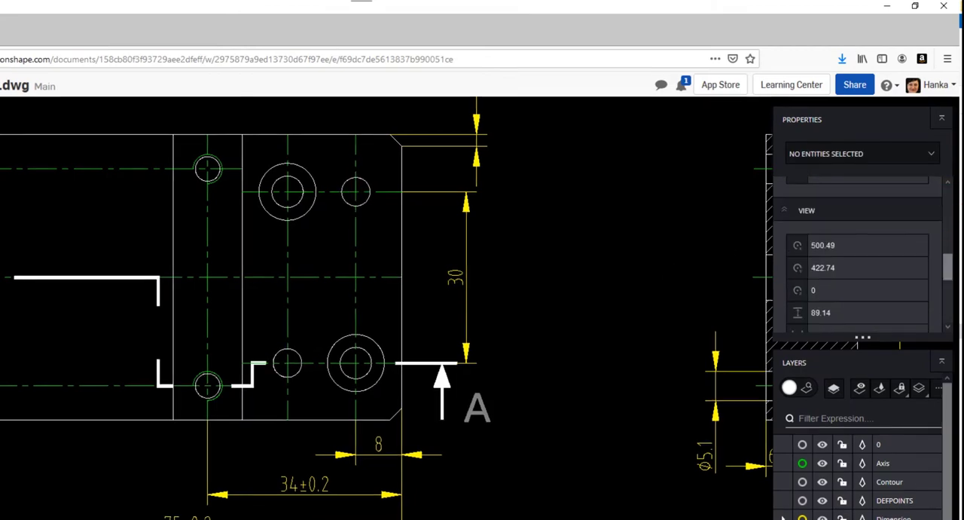
# Step: Add a diameter dimension to the upper small hole with Smart dimension, placing it above and right of the hole
pyautogui.click(23, 269)
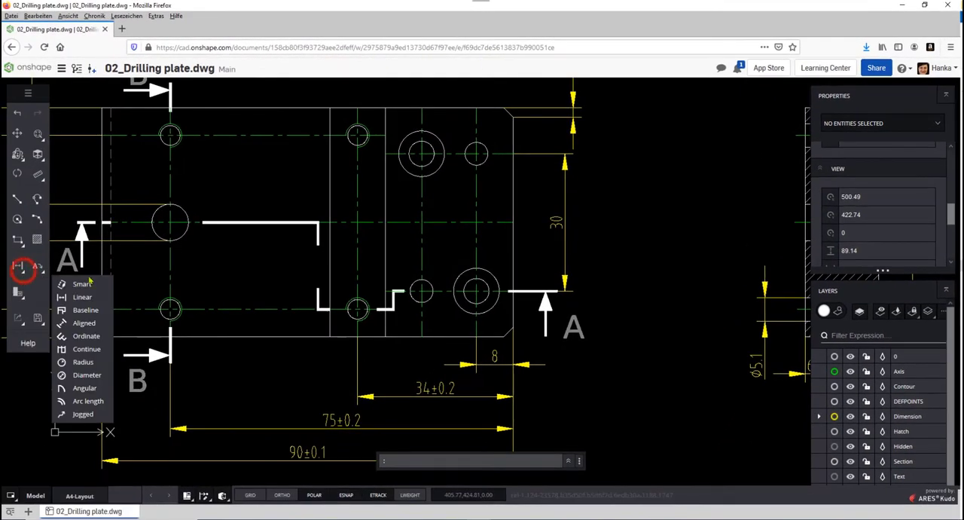
pyautogui.click(88, 281)
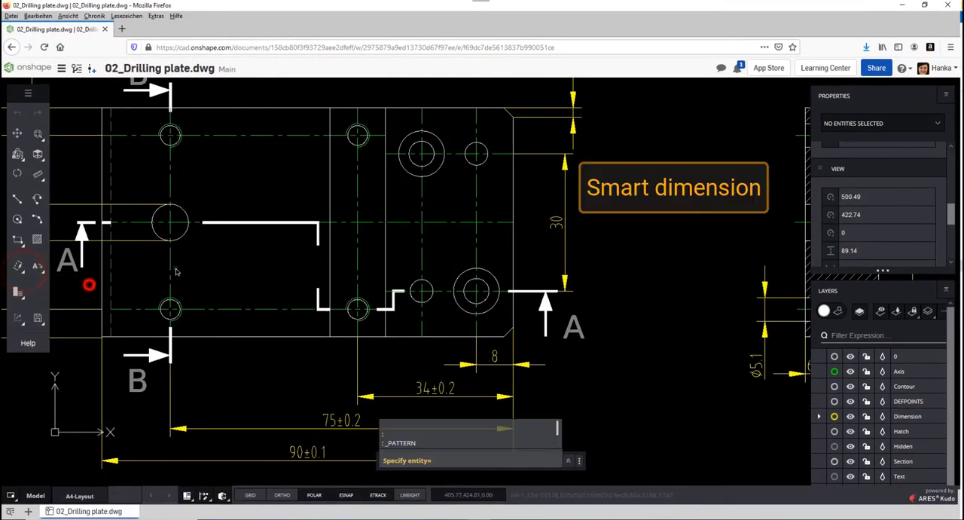
pyautogui.click(482, 158)
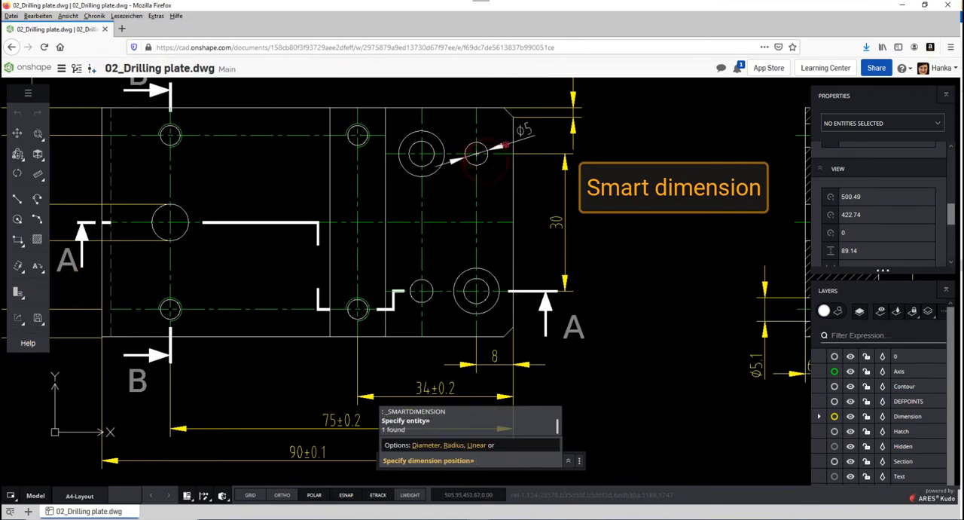
pyautogui.click(523, 134)
pyautogui.press('Escape')
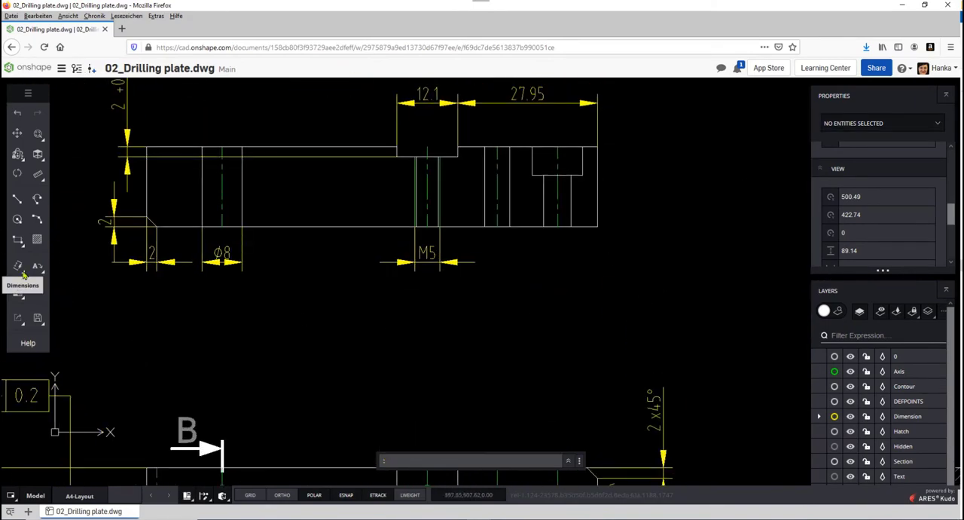
# Step: Add a linear dimension across the counterbored hole's narrow bore in the upper view, placed level with the M5 dimension
pyautogui.click(23, 270)
pyautogui.click(81, 300)
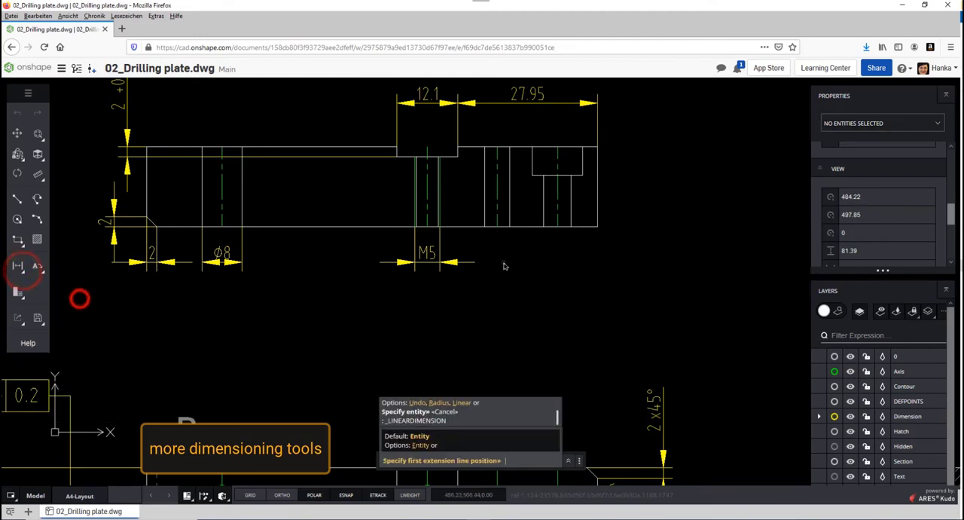
pyautogui.click(544, 227)
pyautogui.click(570, 226)
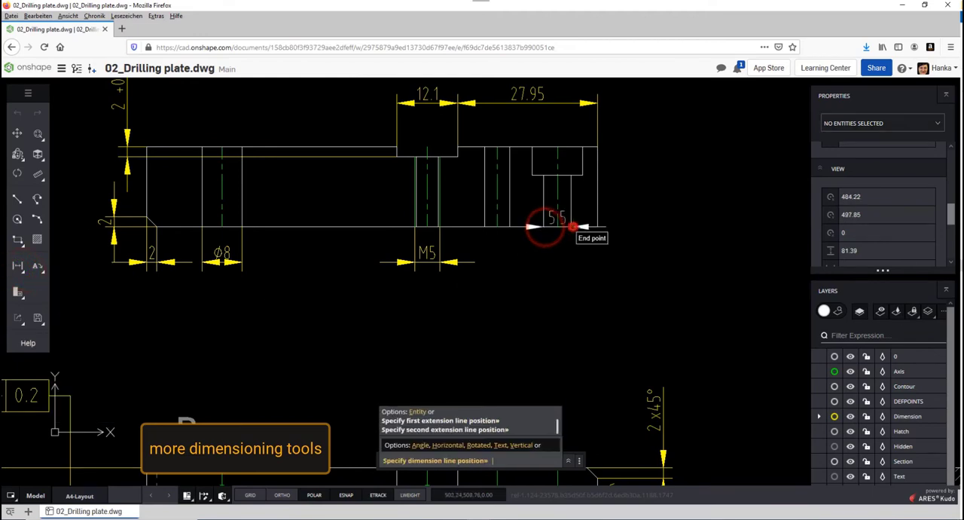
pyautogui.click(559, 262)
# Step: Add a linear dimension across the wide counterbore below the narrow bore's dimension, and prefix it with a diameter symbol
pyautogui.click(17, 265)
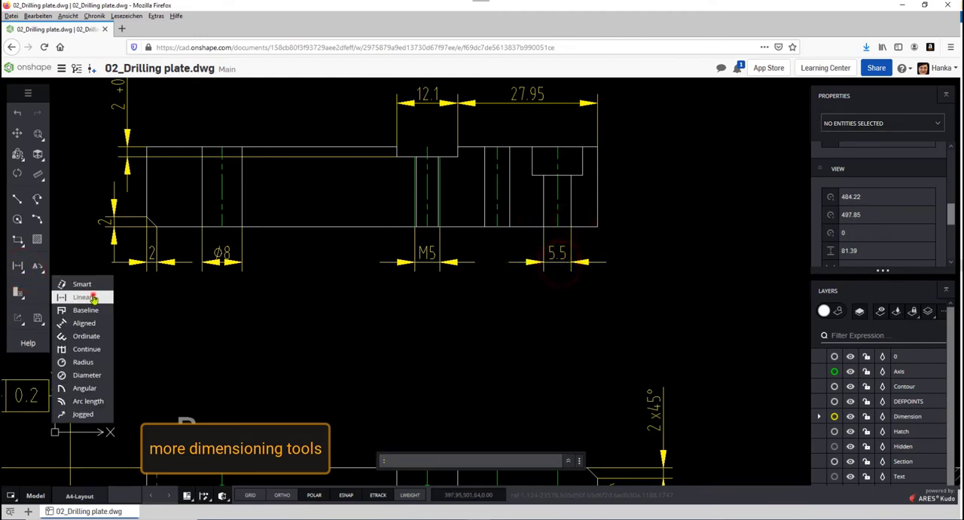
pyautogui.click(89, 295)
pyautogui.click(532, 175)
pyautogui.click(582, 175)
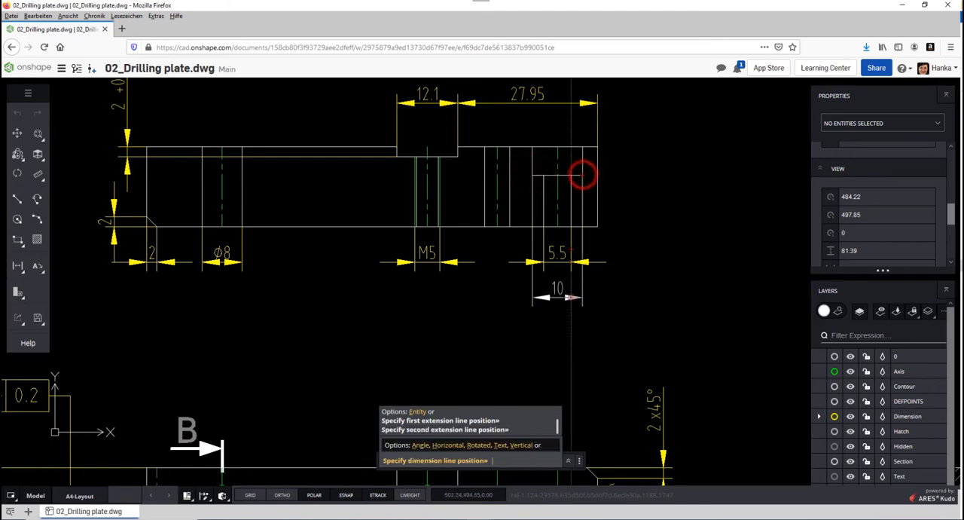
pyautogui.click(570, 288)
pyautogui.click(583, 302)
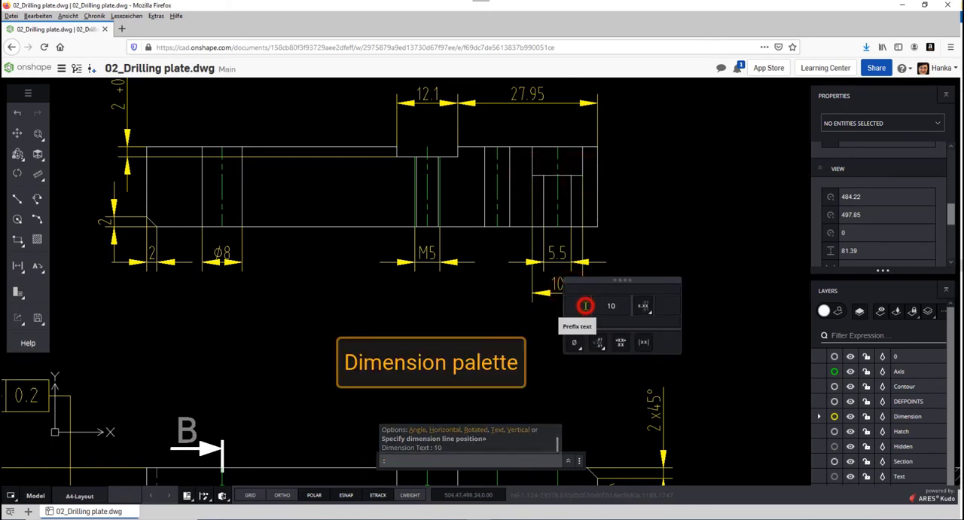
# Step: Add a diameter symbol to the 5.5 dimension of the counterbored hole's narrow bore in the section view
pyautogui.click(595, 261)
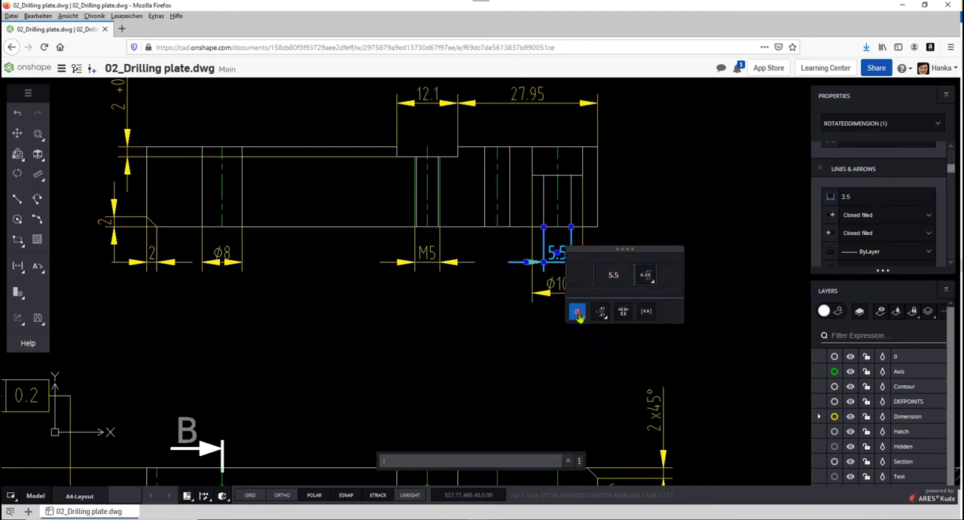
pyautogui.click(577, 311)
pyautogui.click(583, 343)
pyautogui.press('Escape')
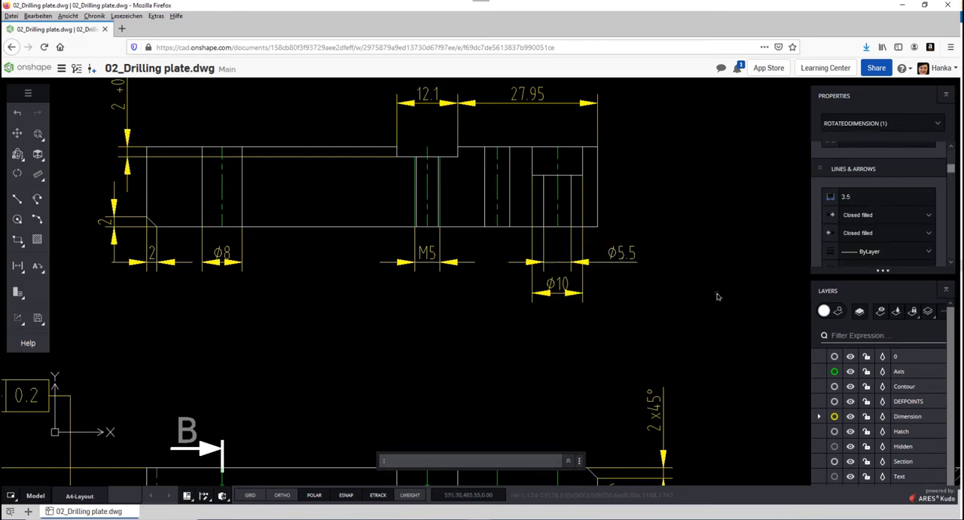
# Step: Give the dimension of the upper slot's width in the section view a symmetrical tolerance of 0.1
pyautogui.moveTo(430, 126); pyautogui.dragTo(422, 226, button='middle')
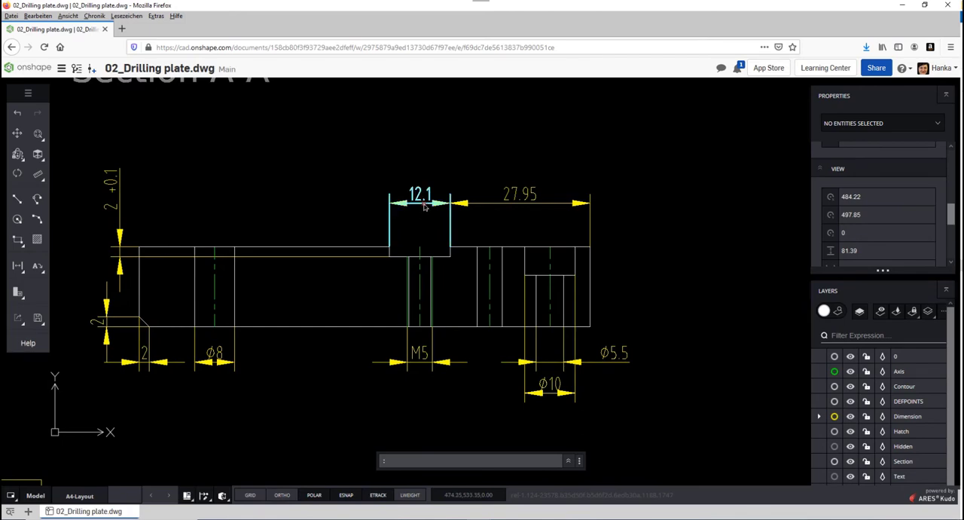
pyautogui.click(422, 201)
pyautogui.click(512, 219)
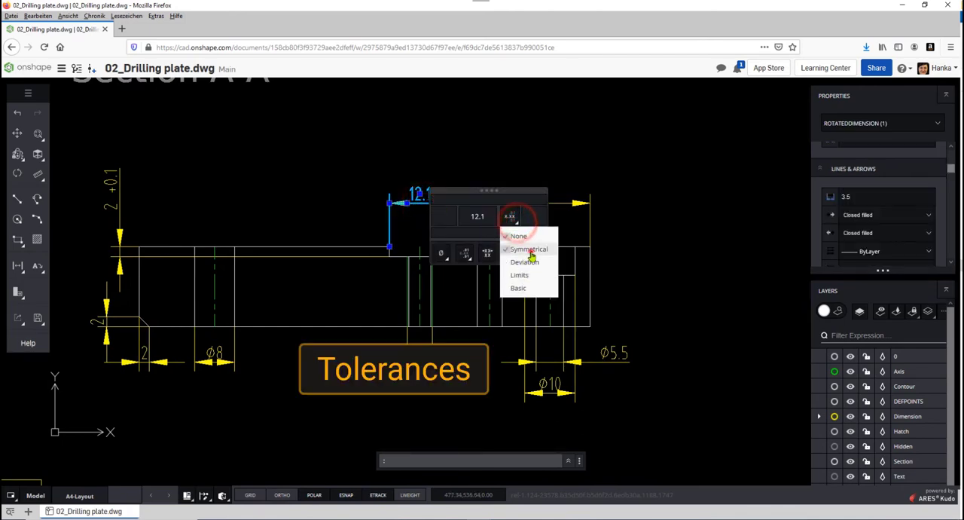
pyautogui.click(529, 248)
pyautogui.click(518, 216)
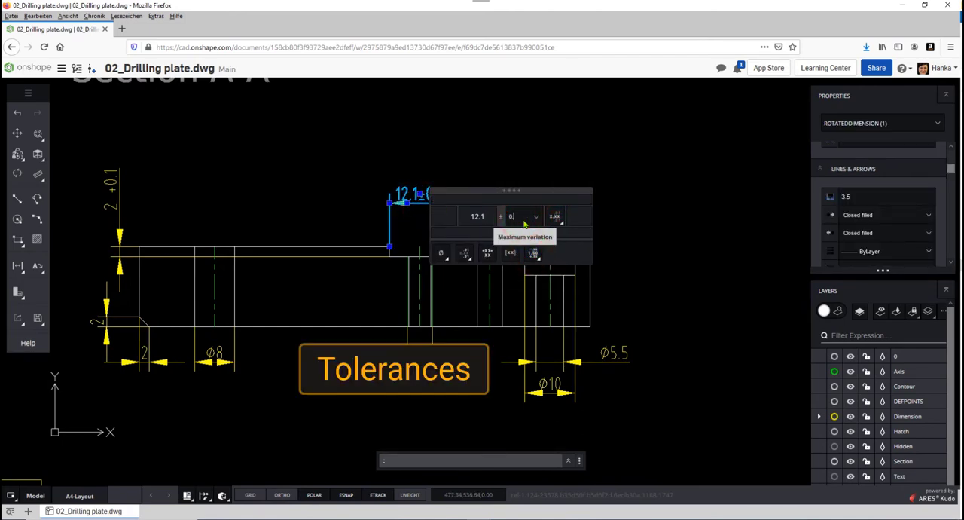
pyautogui.write('.1')
pyautogui.press('Escape')
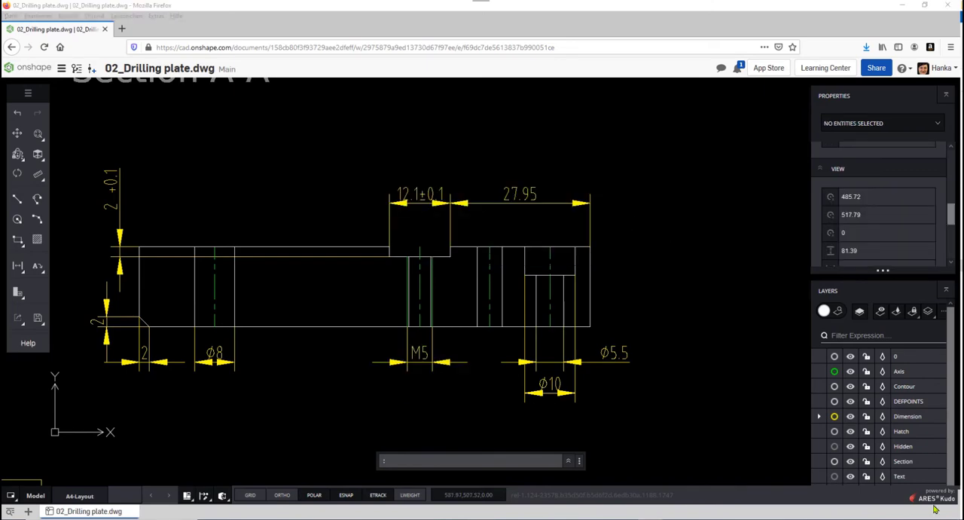
# Step: With the Dimension layer hidden, hatch the five solid regions of the section view on the Hatch layer with the ANSI31 pattern
pyautogui.click(822, 419)
pyautogui.click(850, 416)
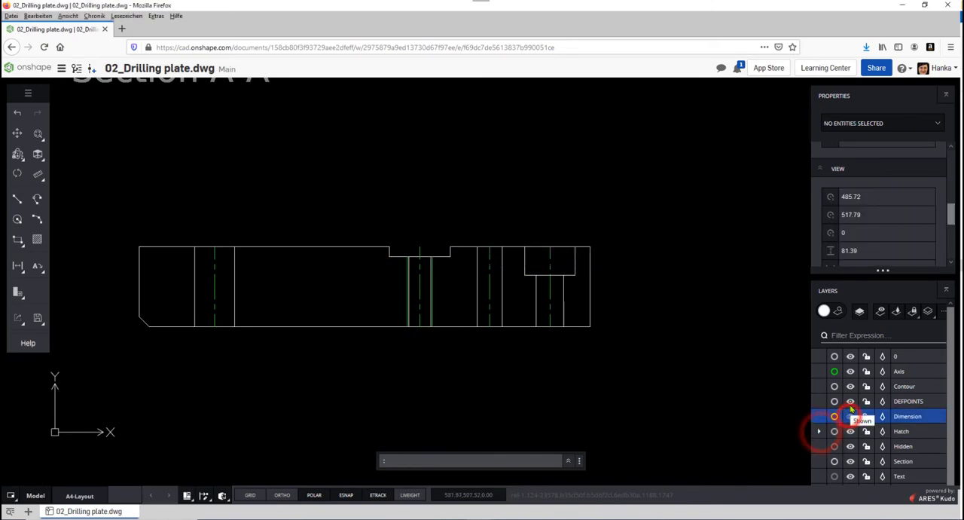
pyautogui.click(35, 240)
pyautogui.click(813, 192)
pyautogui.click(582, 302)
pyautogui.click(522, 298)
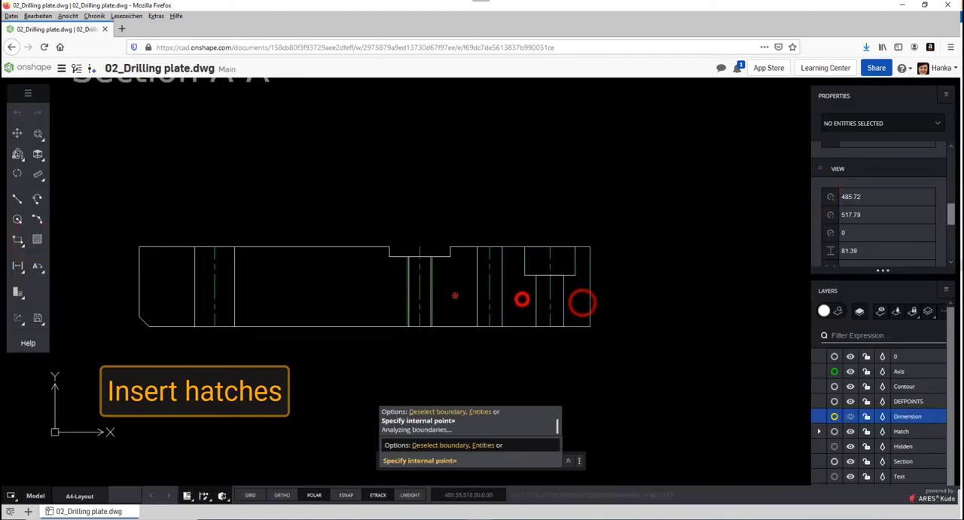
pyautogui.click(455, 296)
pyautogui.click(356, 288)
pyautogui.click(172, 284)
pyautogui.press('Return')
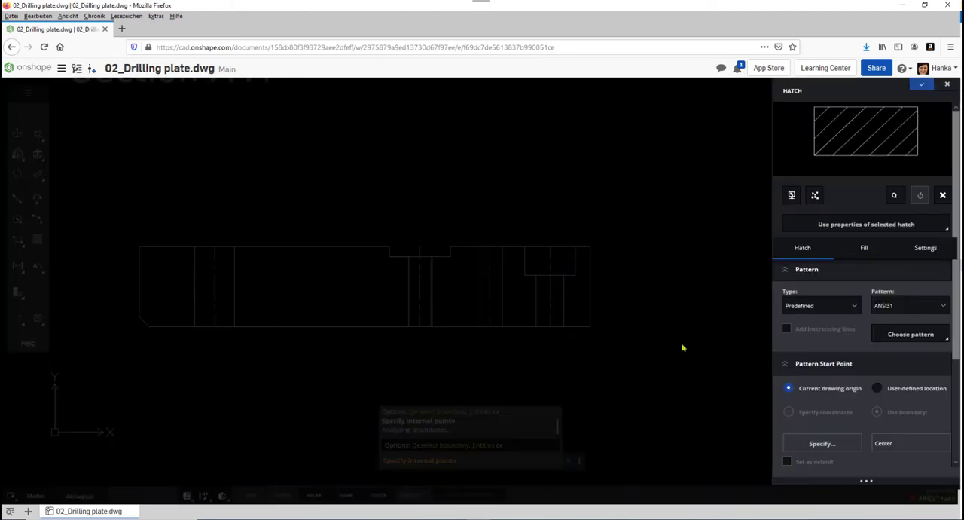
pyautogui.click(921, 85)
# Step: Set the scale of the section view's hatch to 10 and show the Dimension layer again
pyautogui.click(585, 291)
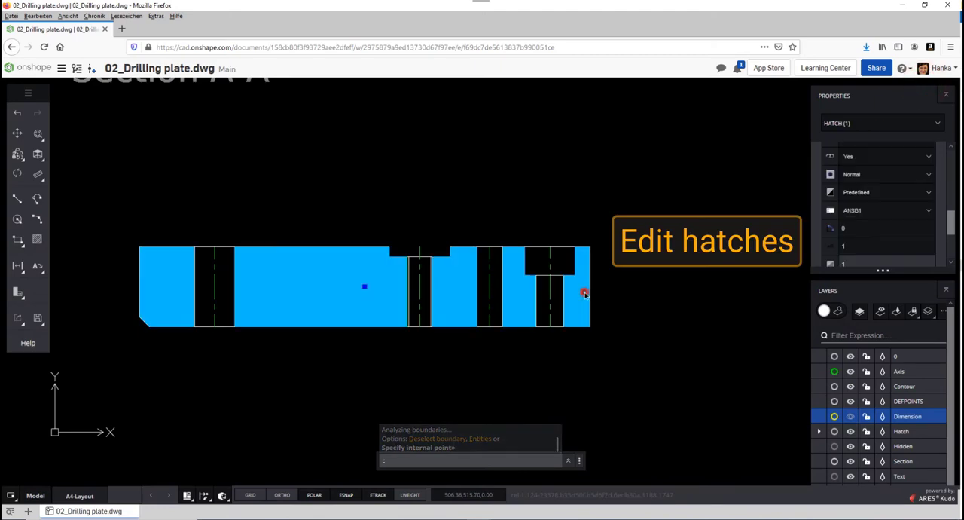
pyautogui.click(869, 245)
pyautogui.write('0')
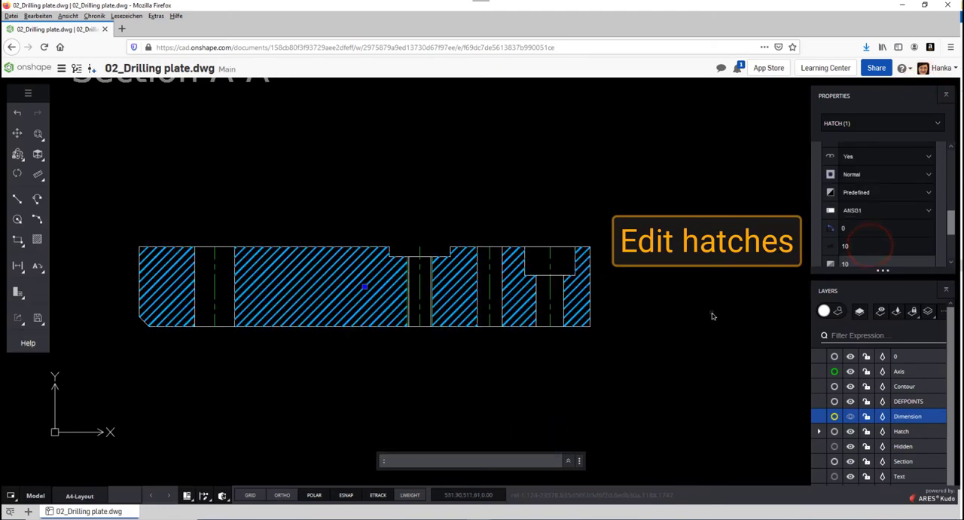
pyautogui.press('Escape')
pyautogui.click(853, 418)
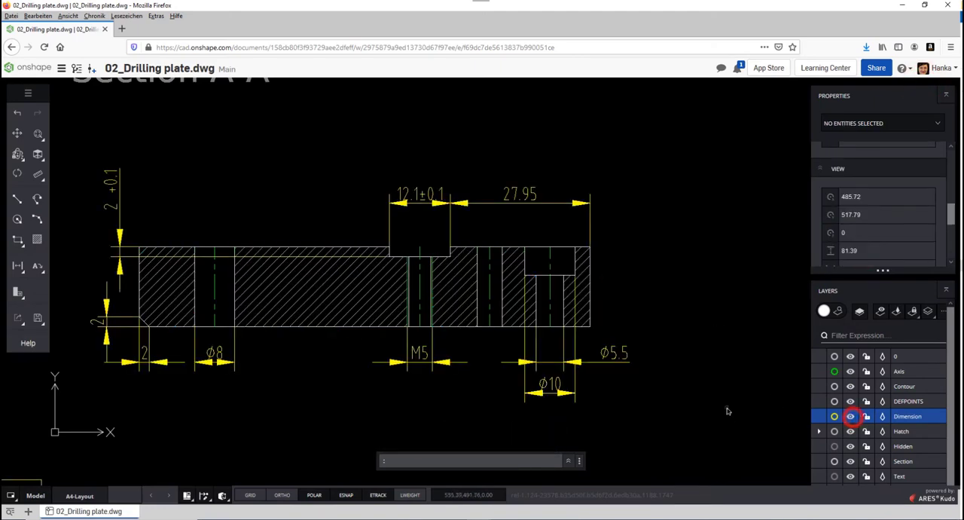
pyautogui.middleClick(679, 445)
pyautogui.middleClick(679, 445)
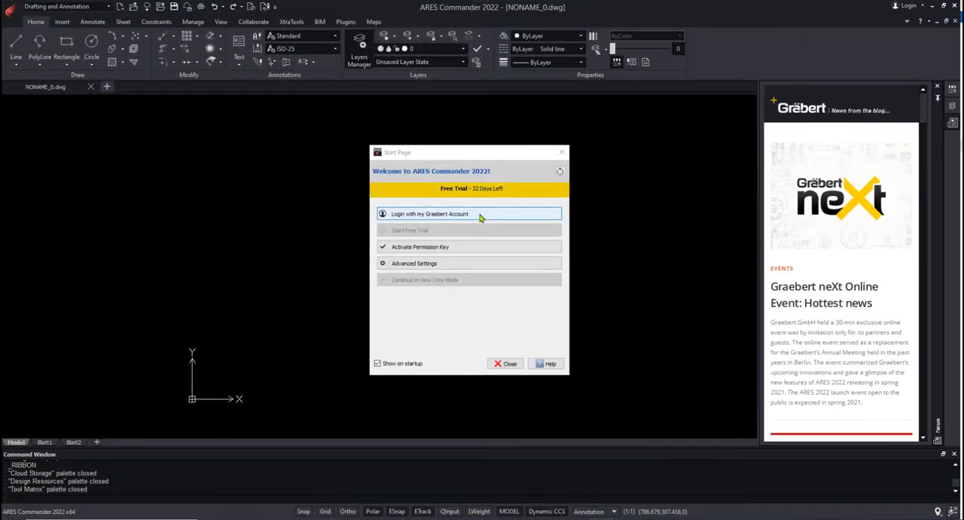
# Step: Switch to ARES Commander, open the Graebert account login, look at the sign-up form and return to the login page
pyautogui.click(479, 214)
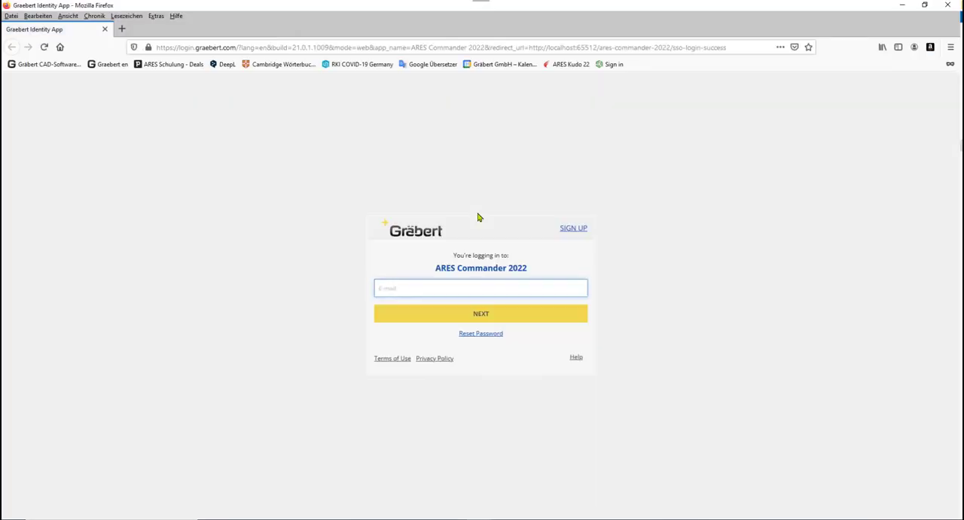
pyautogui.click(576, 230)
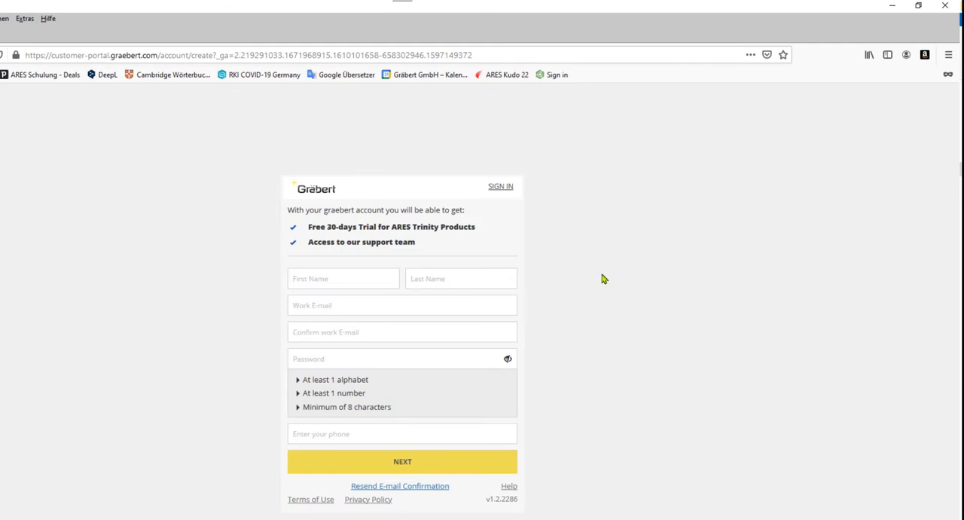
pyautogui.click(11, 48)
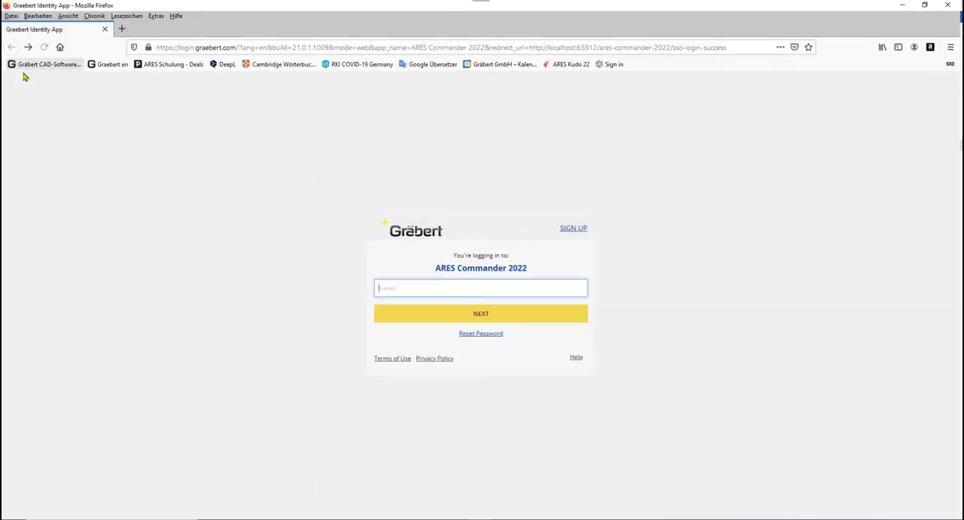
# Step: Log in to ARES Commander with the account e-mail and the account password, and close the browser window
pyautogui.click(450, 287)
pyautogui.click(447, 301)
pyautogui.click(479, 320)
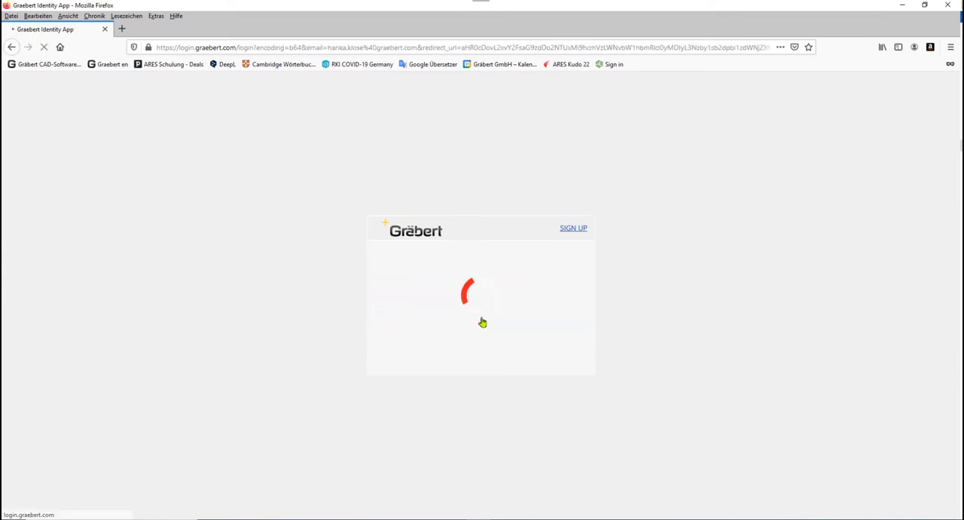
pyautogui.write('********')
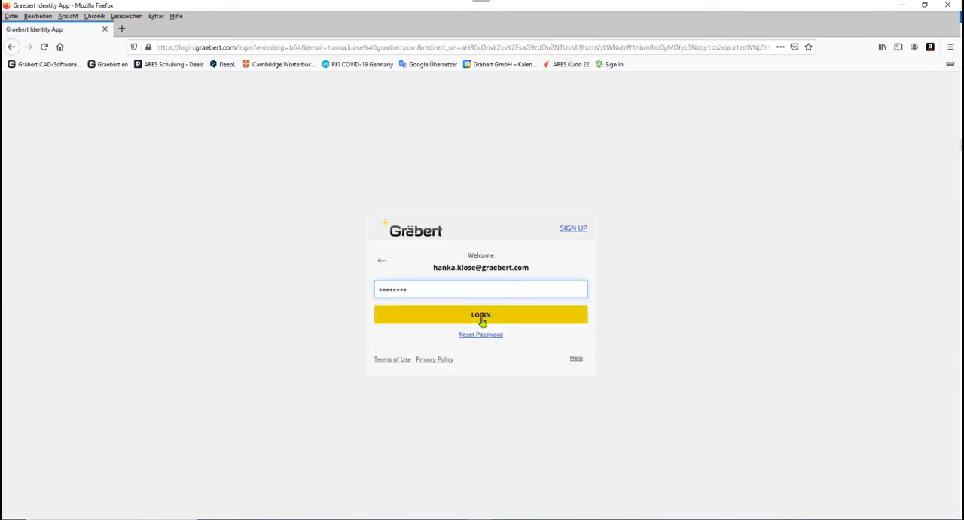
pyautogui.click(482, 314)
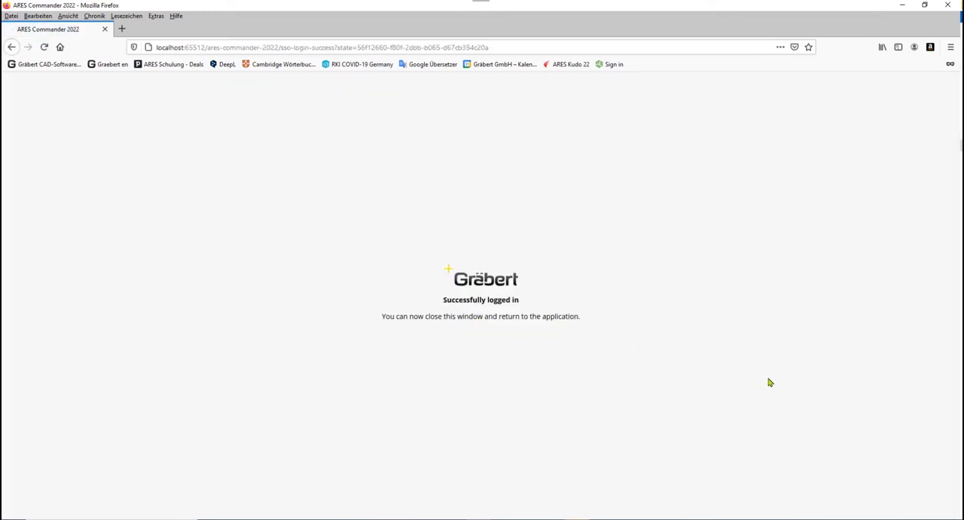
pyautogui.click(947, 5)
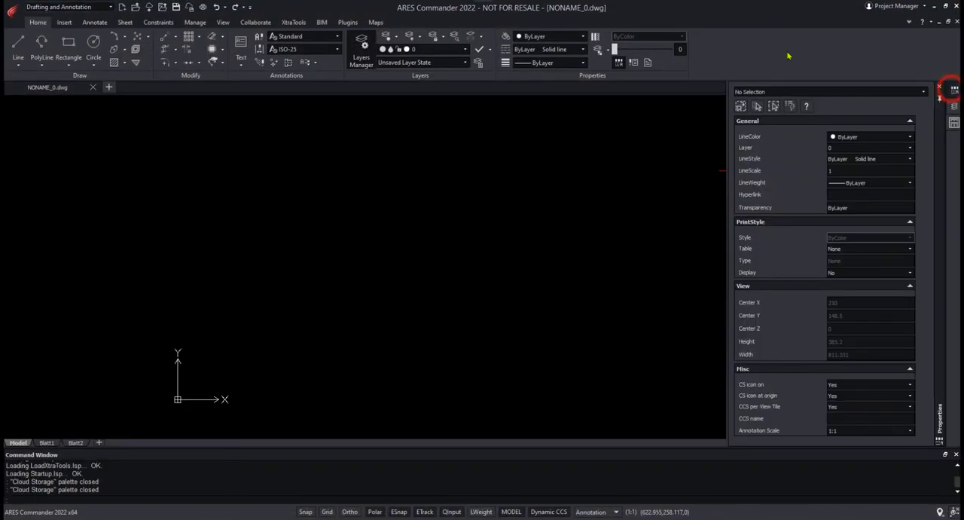
# Step: Show the Cloud Storage palette in ARES Commander and check which storage accounts are available
pyautogui.rightClick(788, 55)
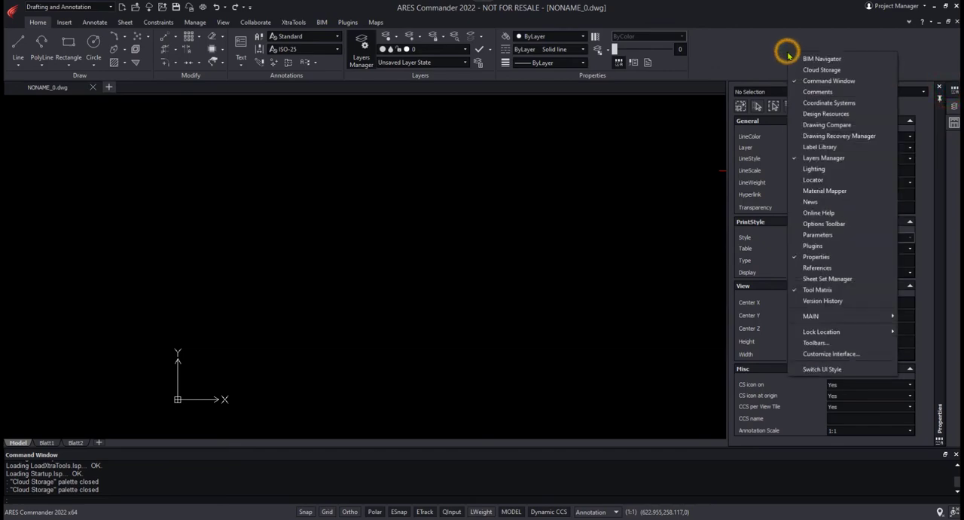
pyautogui.click(821, 70)
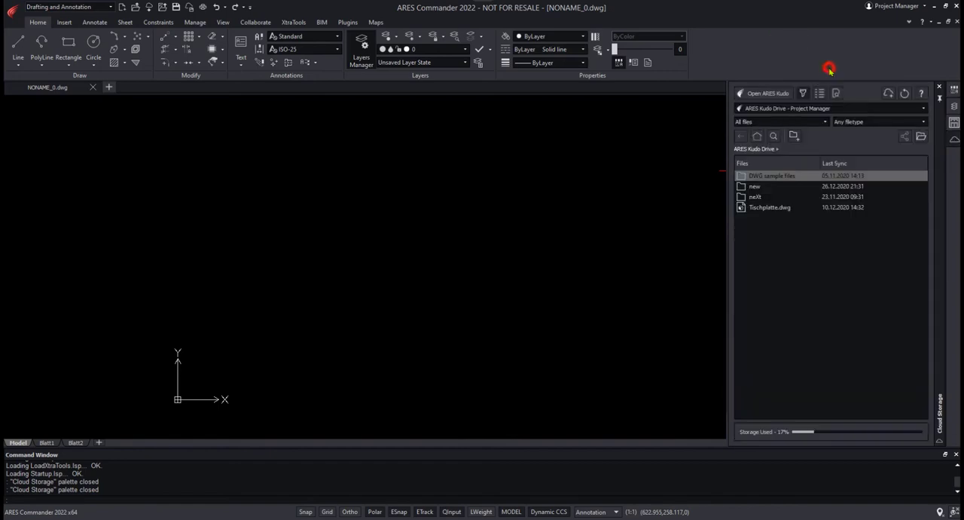
pyautogui.click(923, 108)
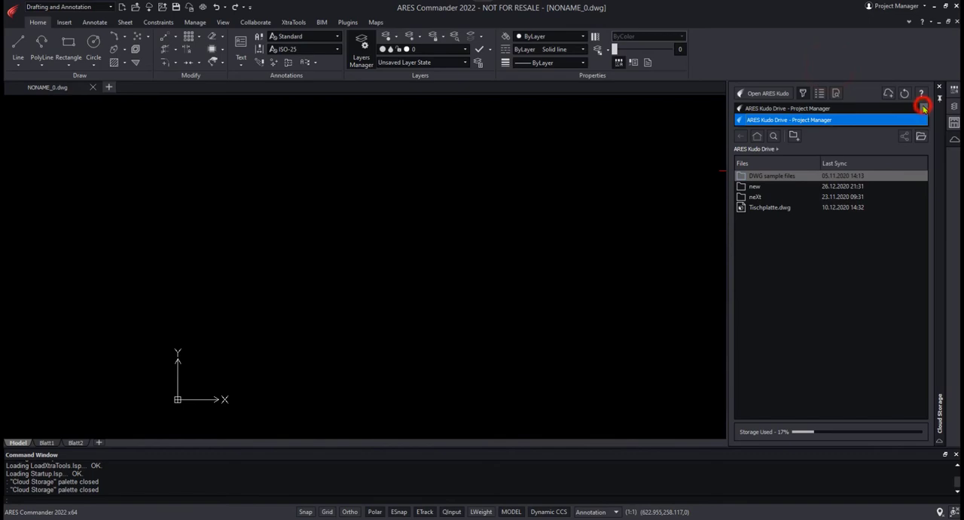
pyautogui.click(923, 108)
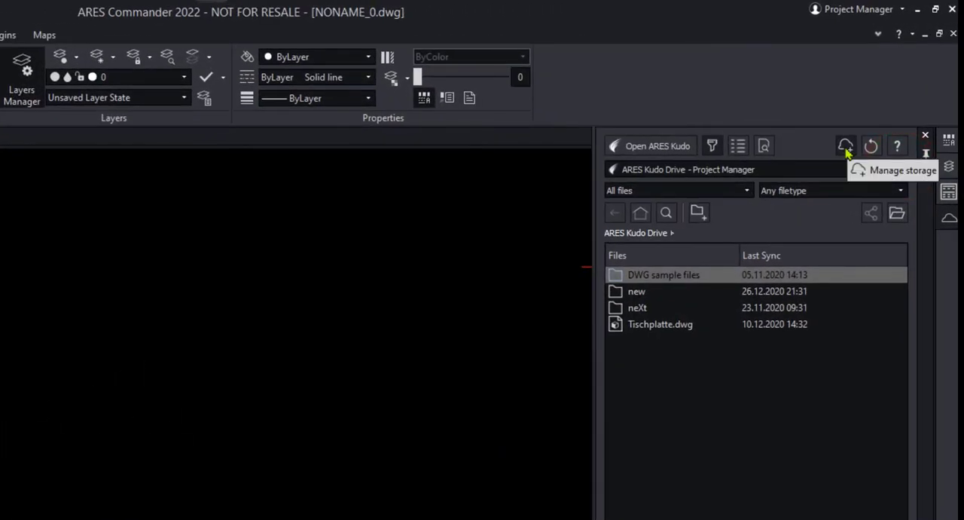
# Step: Connect Onshape as cloud storage in ARES Kudo using the saved account e-mail and password, and view the 2021_for Onshape users folder
pyautogui.click(845, 147)
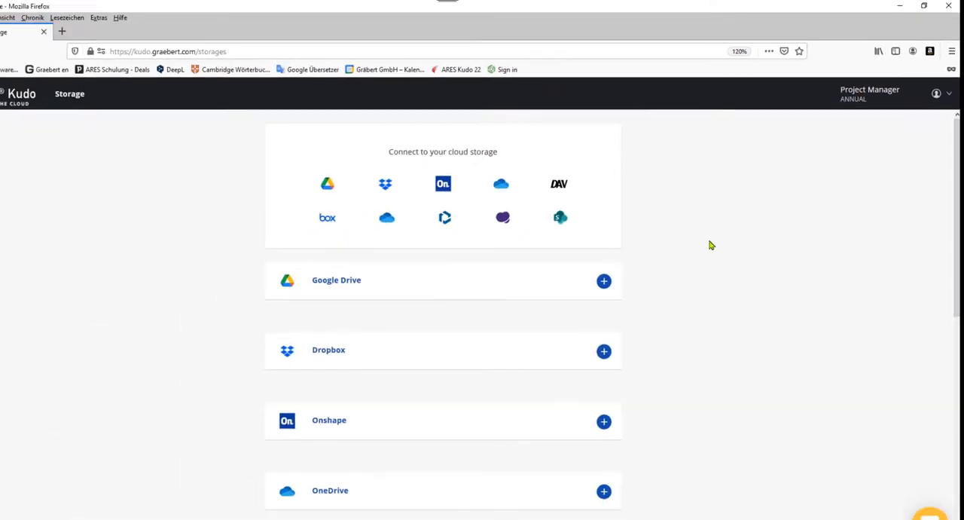
pyautogui.moveTo(958, 184); pyautogui.dragTo(957, 376)
pyautogui.scroll(5, 794, 274)
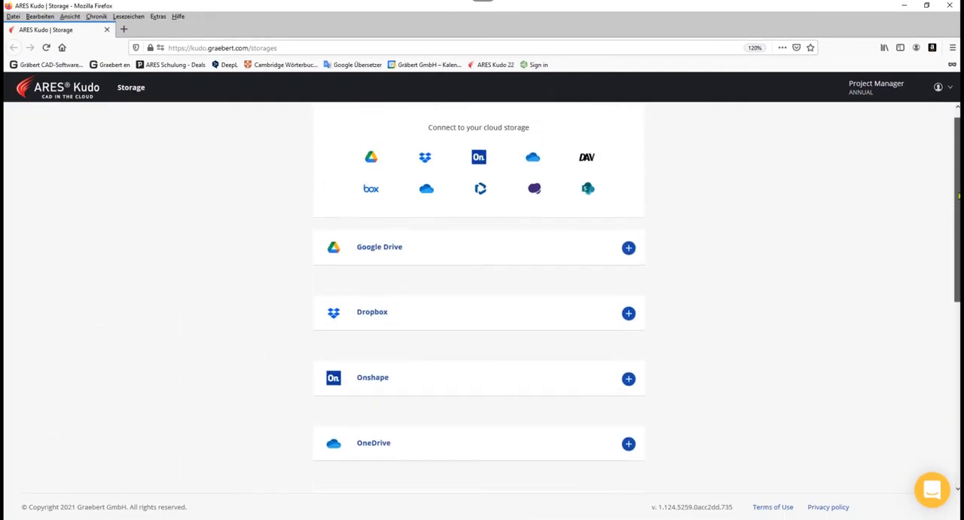
pyautogui.click(629, 392)
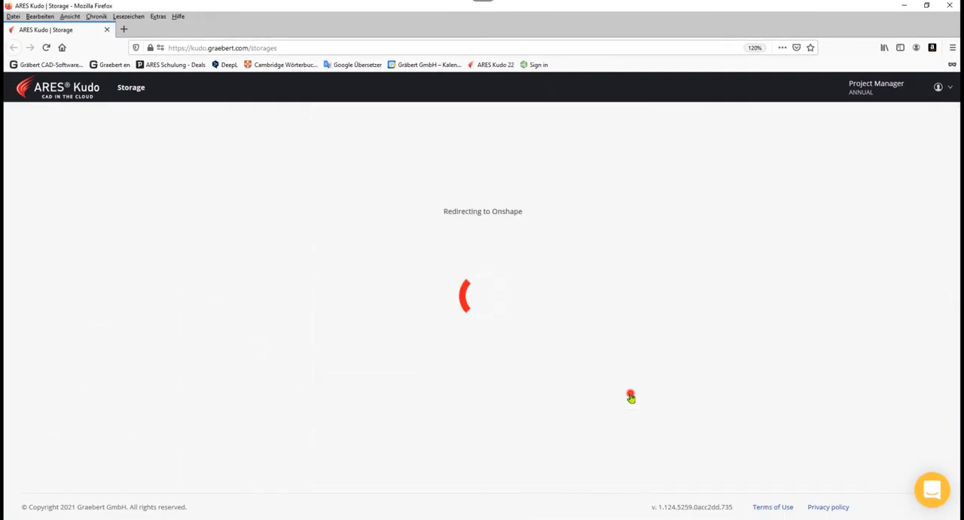
pyautogui.click(519, 137)
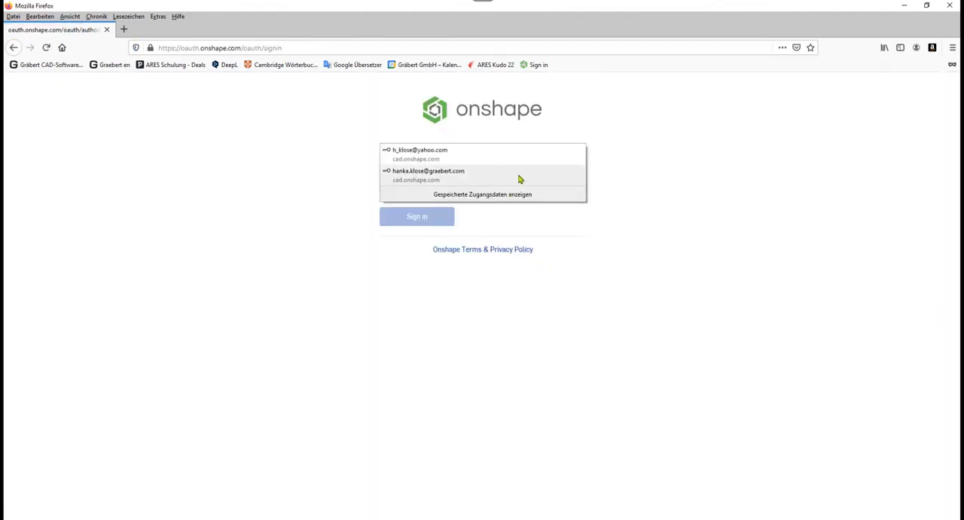
pyautogui.click(519, 176)
pyautogui.click(420, 218)
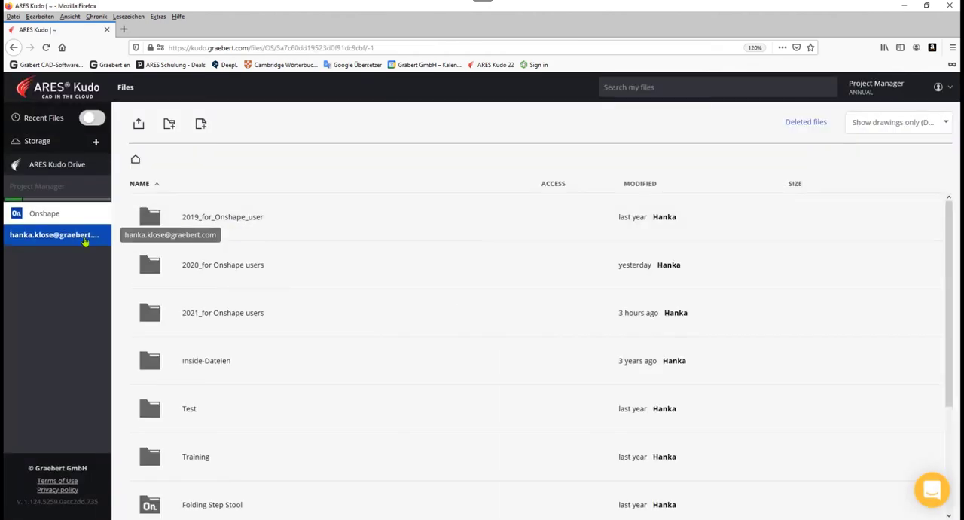
pyautogui.click(243, 314)
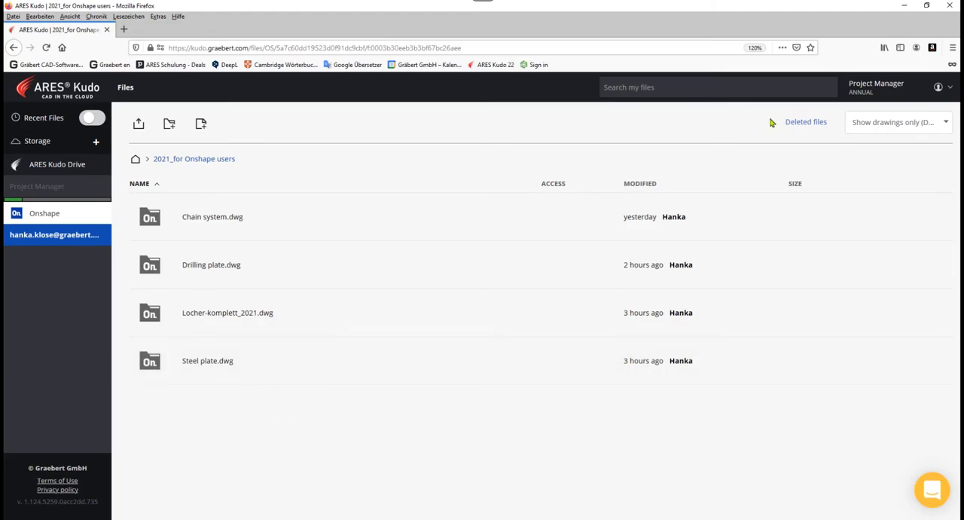
pyautogui.click(953, 11)
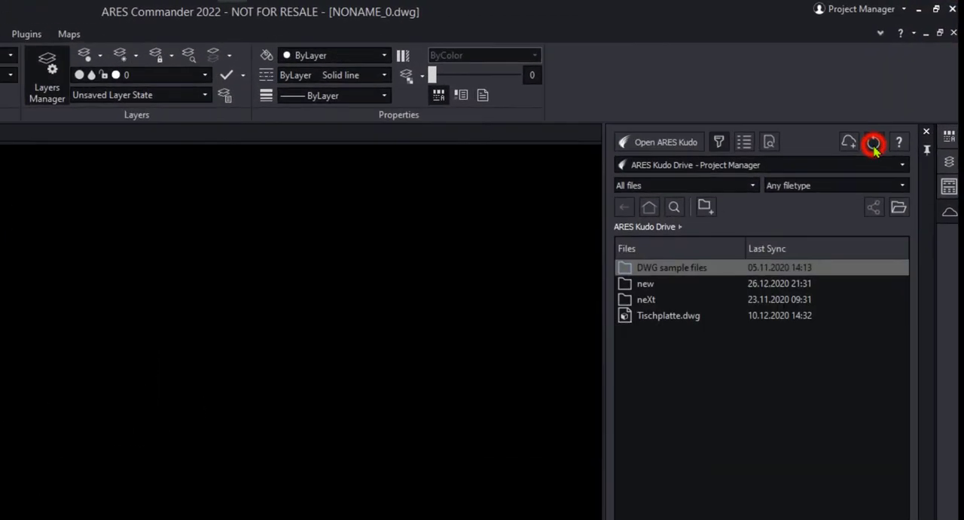
# Step: Switch ARES Commander's cloud storage to the Onshape account and open Locher-komplett_2021.dwg from the 2021_for Onshape users folder
pyautogui.click(902, 170)
pyautogui.click(768, 185)
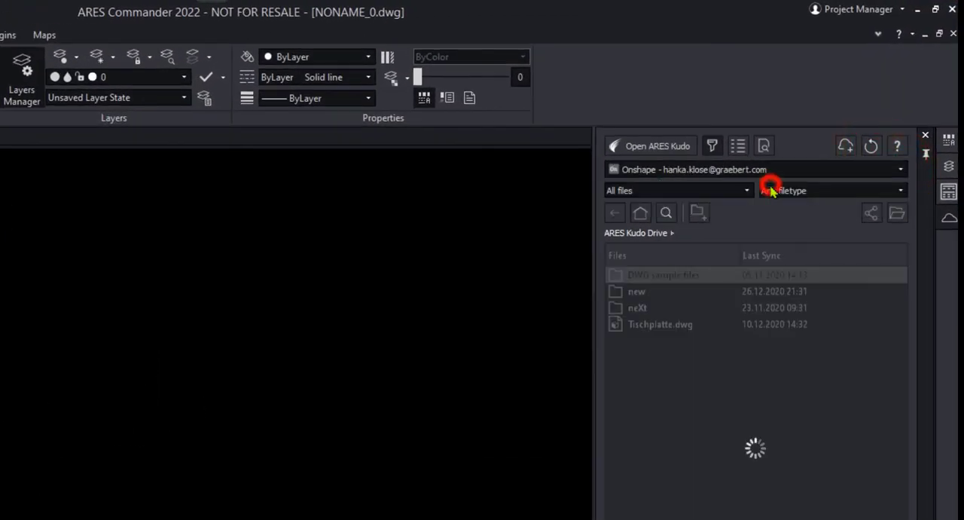
pyautogui.doubleClick(676, 309)
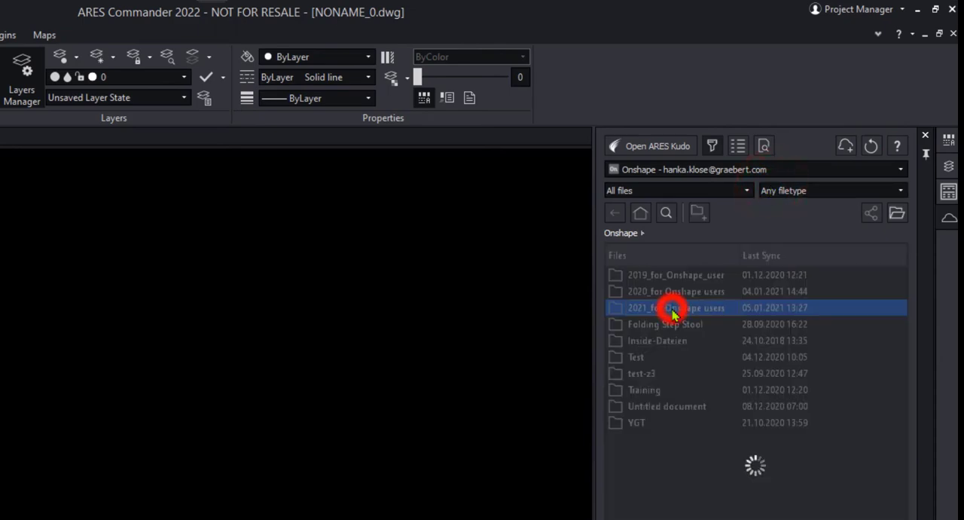
pyautogui.moveTo(738, 256); pyautogui.dragTo(805, 256)
pyautogui.doubleClick(674, 308)
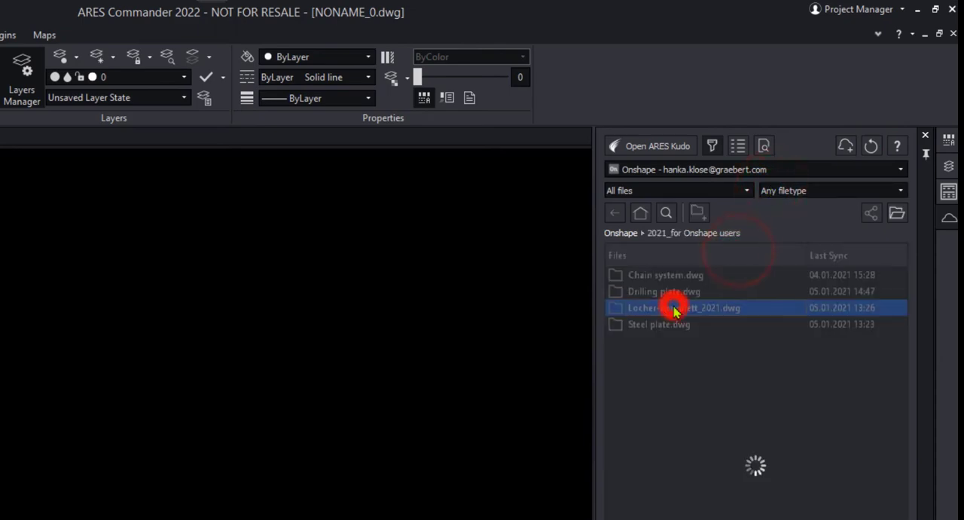
pyautogui.doubleClick(678, 275)
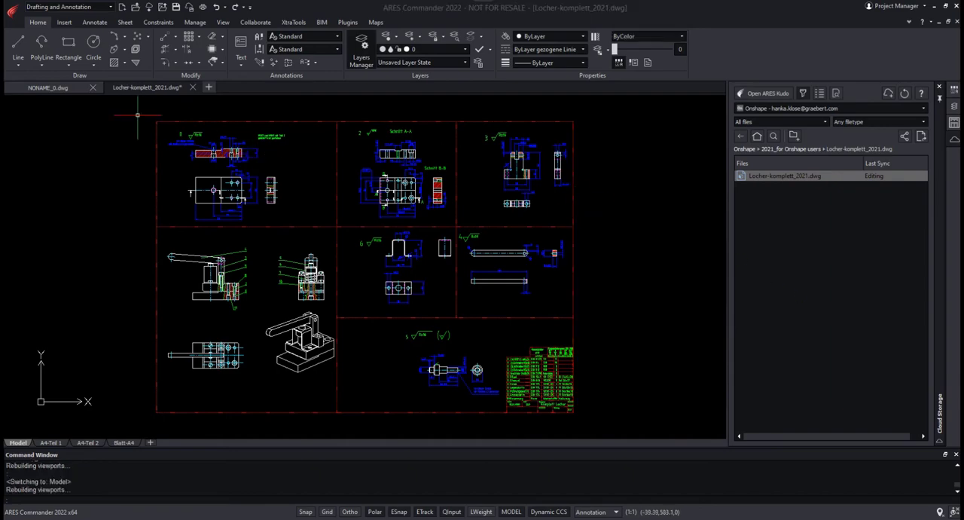
# Step: Open the local drawing 04-Zaunanlage.dwg from the 02_AC_local folder as read-only
pyautogui.rightClick(137, 89)
pyautogui.click(170, 120)
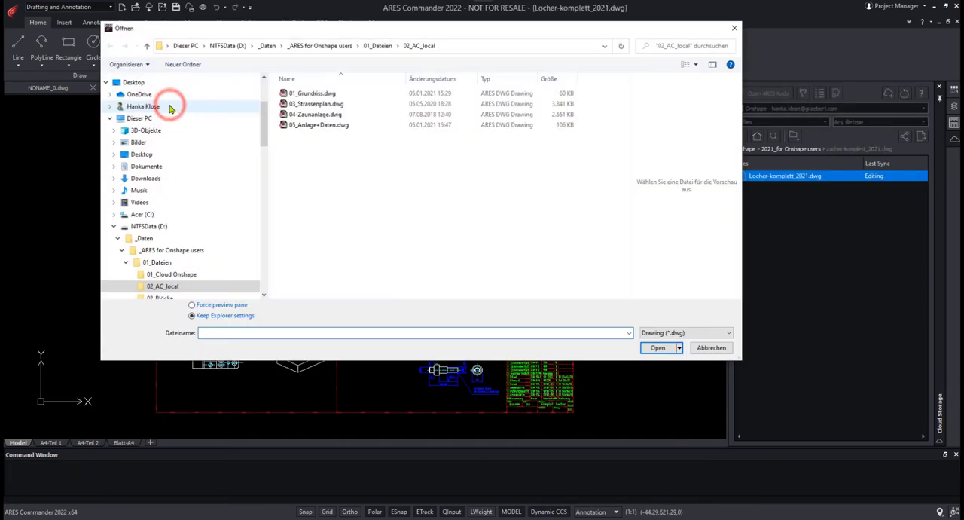
pyautogui.doubleClick(302, 114)
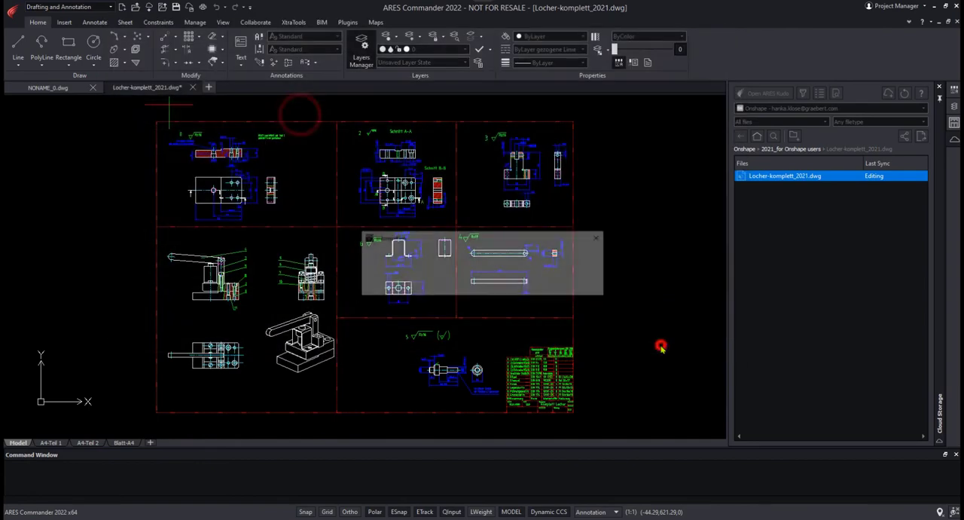
pyautogui.click(463, 286)
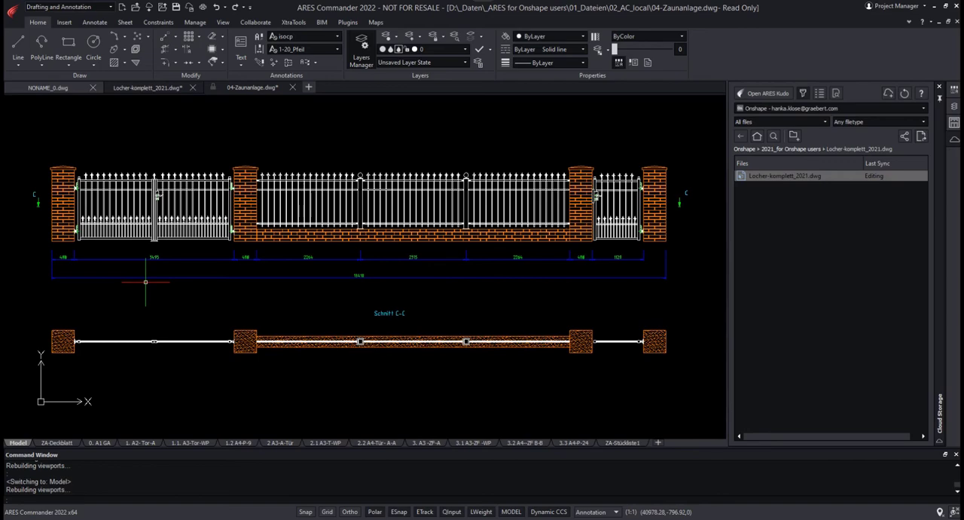
# Step: Isolate all entities of the gate's door handle and lock plate in the fence drawing
pyautogui.scroll(10, 157, 195)
pyautogui.moveTo(288, 228); pyautogui.dragTo(397, 238, button='middle')
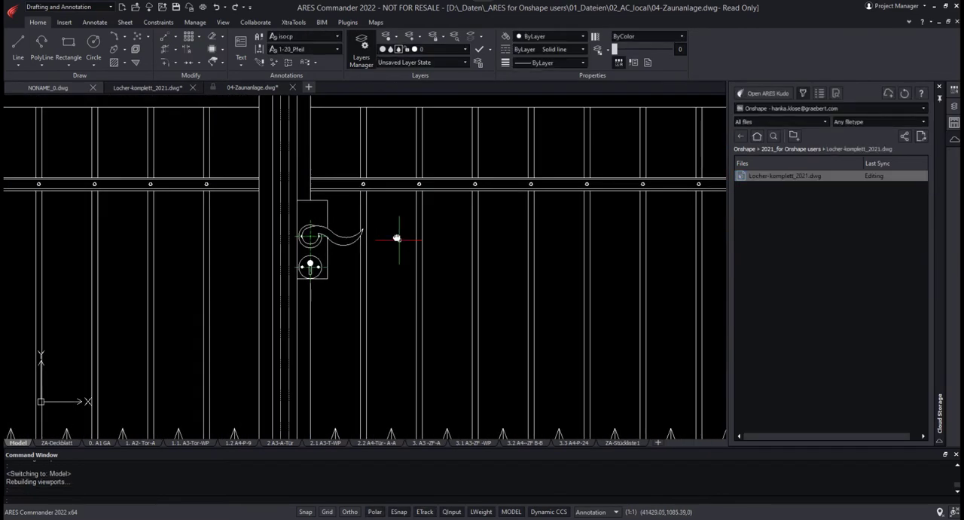
pyautogui.click(276, 194)
pyautogui.click(384, 301)
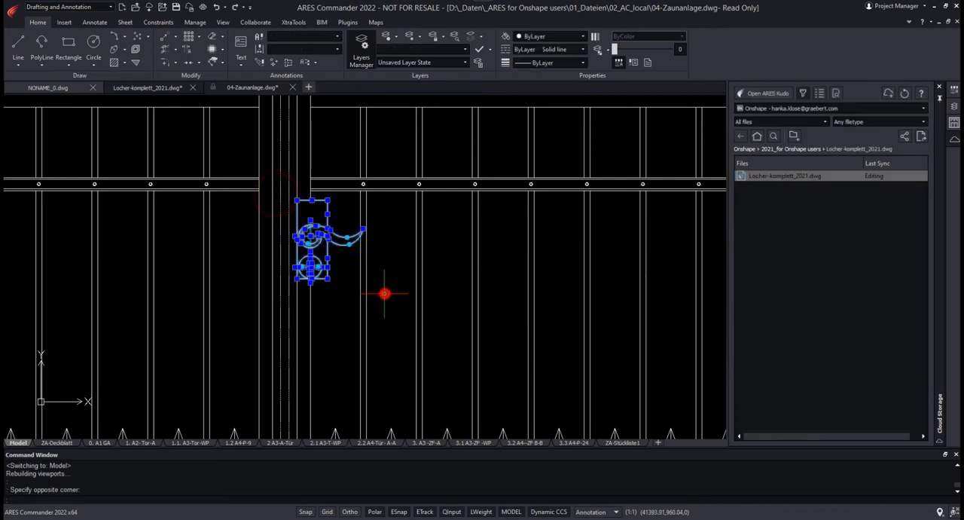
pyautogui.write('ISOLATEENTITIES')
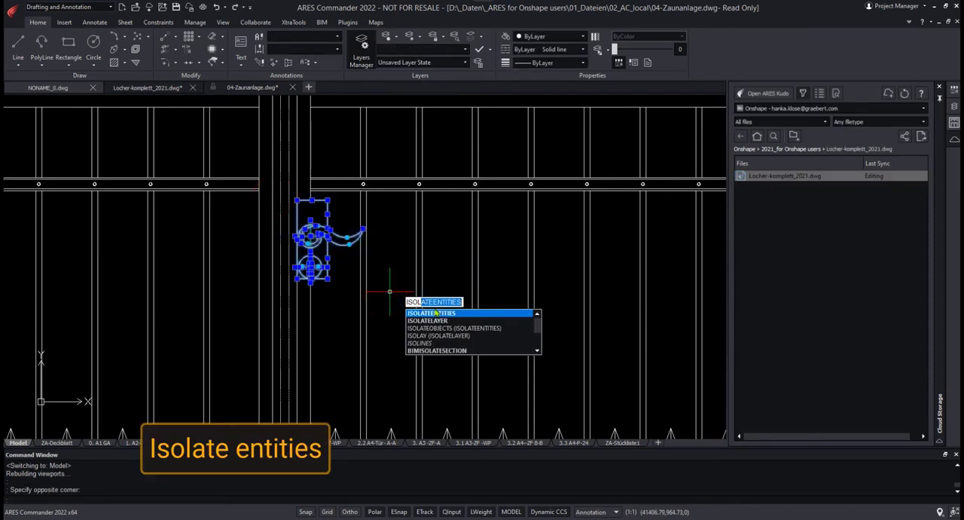
pyautogui.click(436, 311)
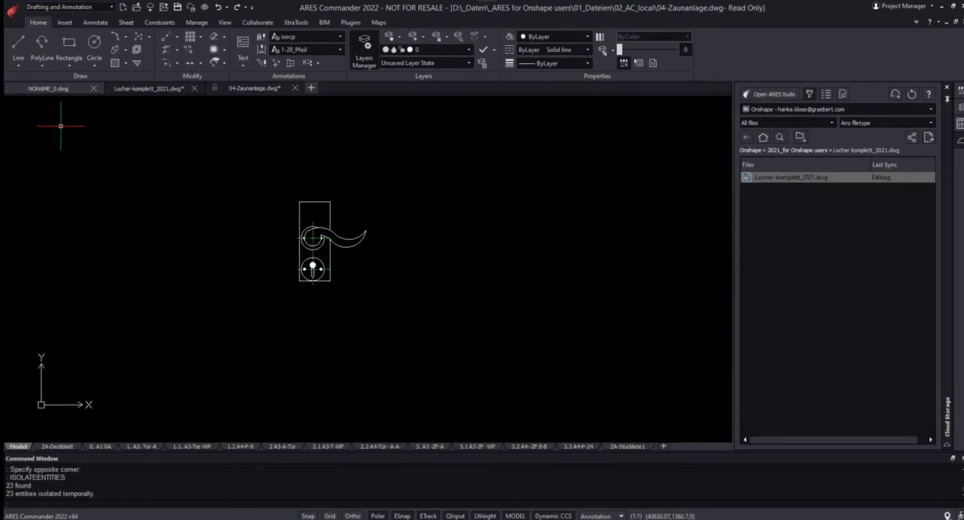
# Step: Start Export Drawing and specify all entities of the isolated door handle as the export content
pyautogui.click(12, 7)
pyautogui.click(32, 82)
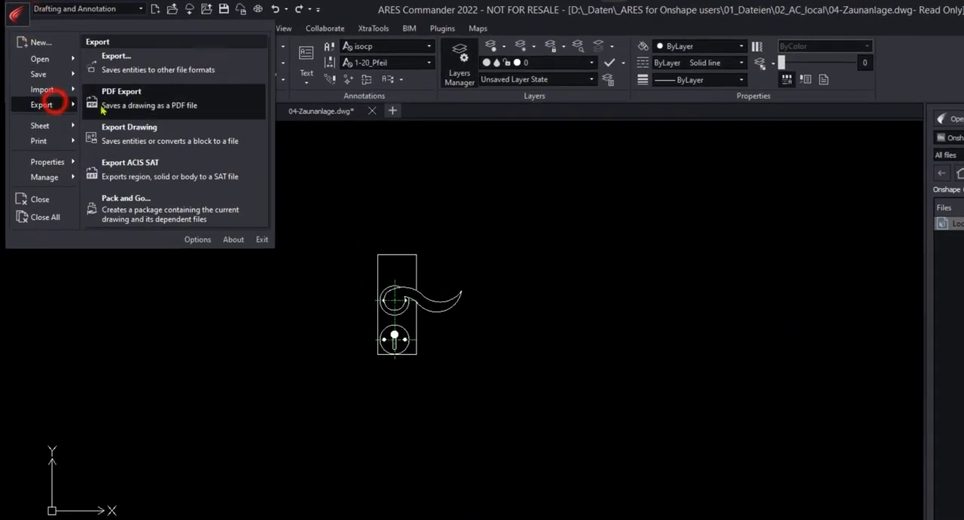
pyautogui.click(172, 131)
pyautogui.click(525, 343)
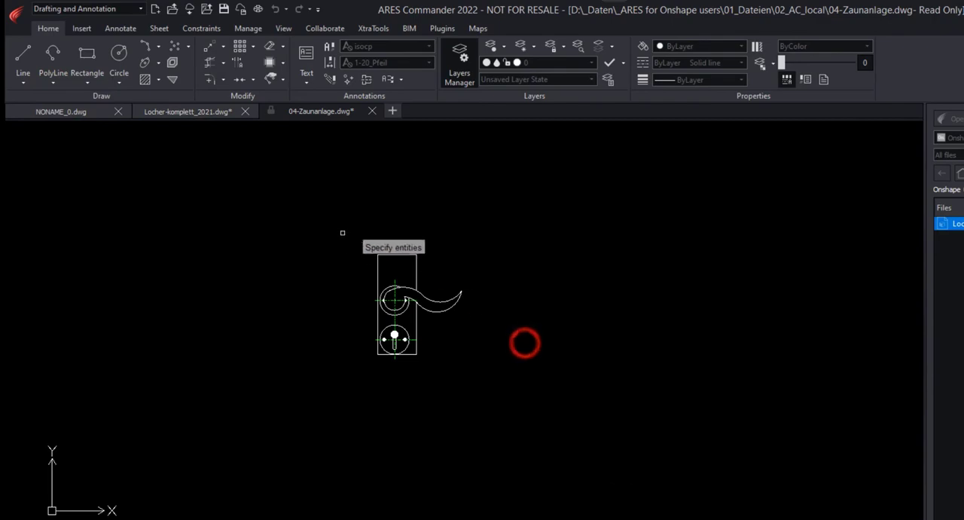
pyautogui.click(327, 230)
pyautogui.click(505, 369)
pyautogui.press('Return')
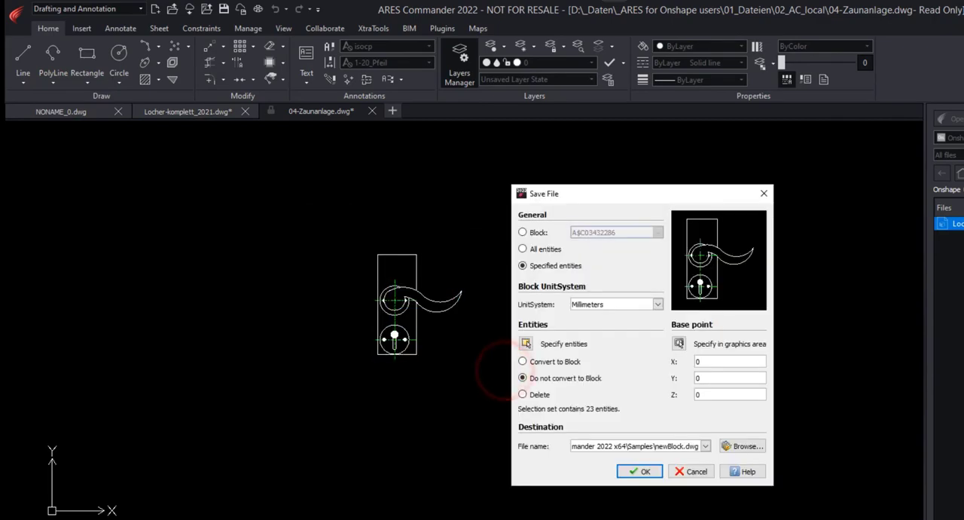
# Step: Export the specified handle entities to a file named Klinke in the _ARES for Onshape users folder
pyautogui.click(744, 446)
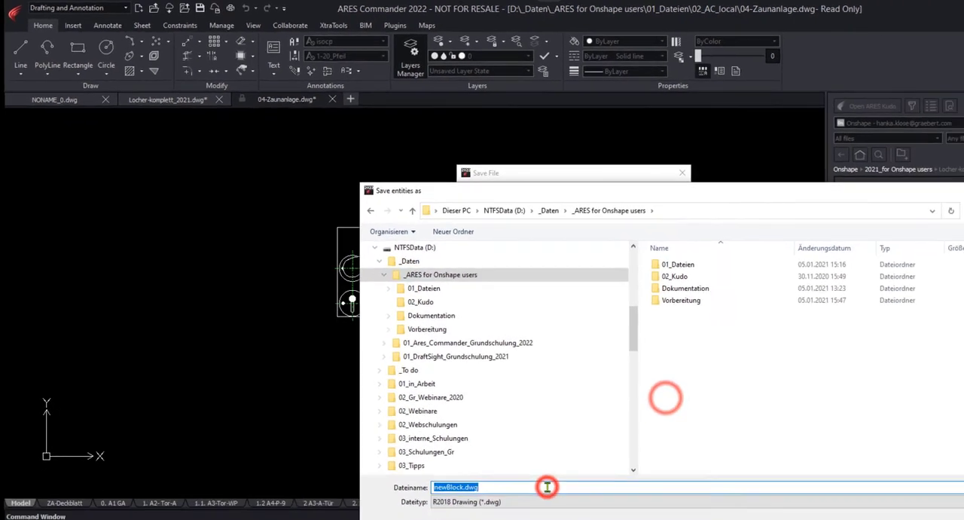
pyautogui.write('Klinke')
pyautogui.press('Return')
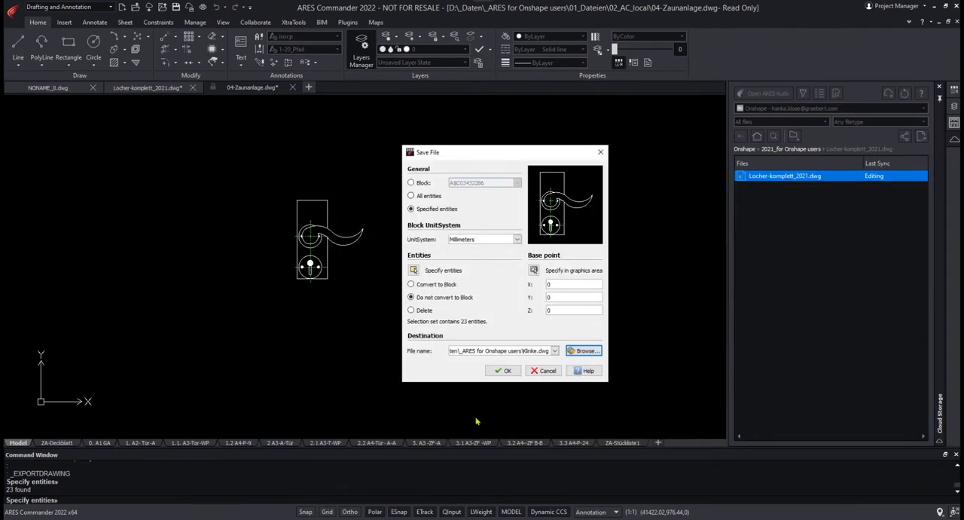
pyautogui.click(501, 370)
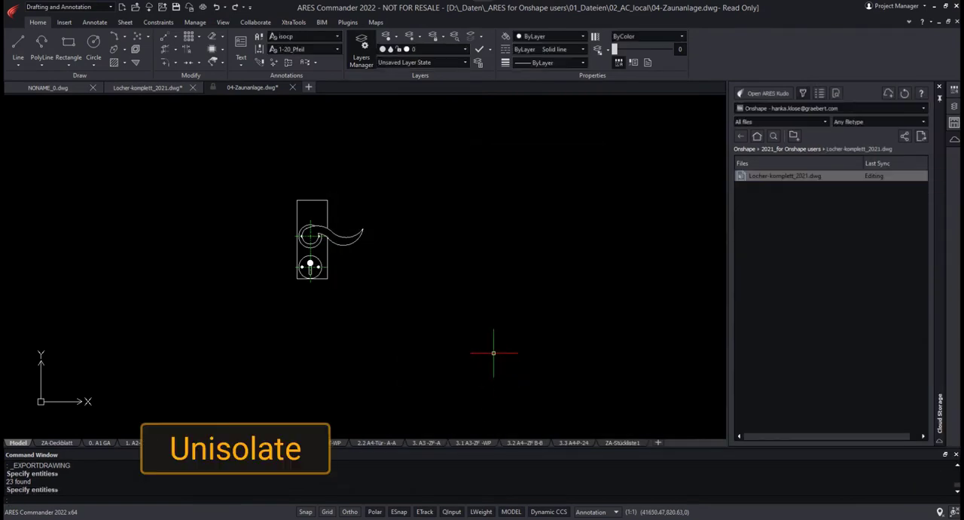
# Step: Unisolate the fence drawing's entities and open Klinke.dwg from the _ARES for Onshape users folder
pyautogui.write('unis')
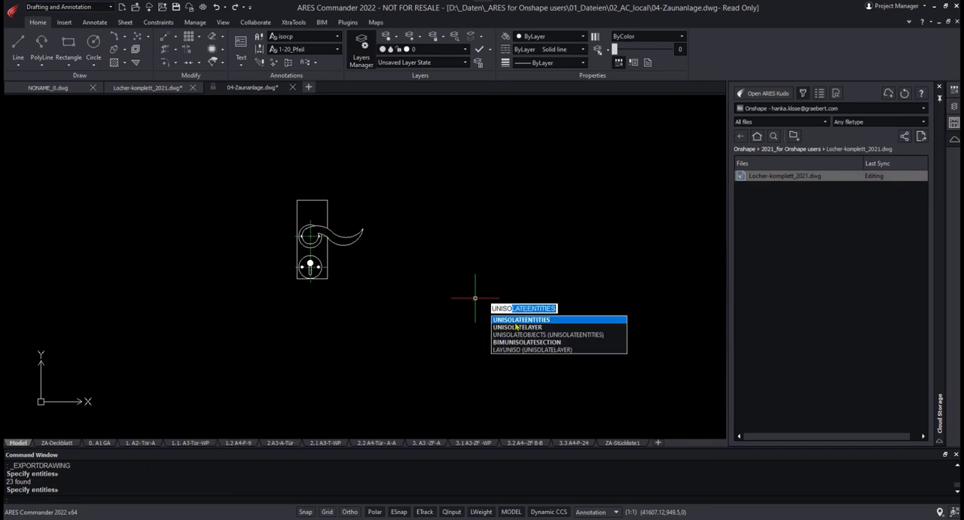
pyautogui.click(516, 318)
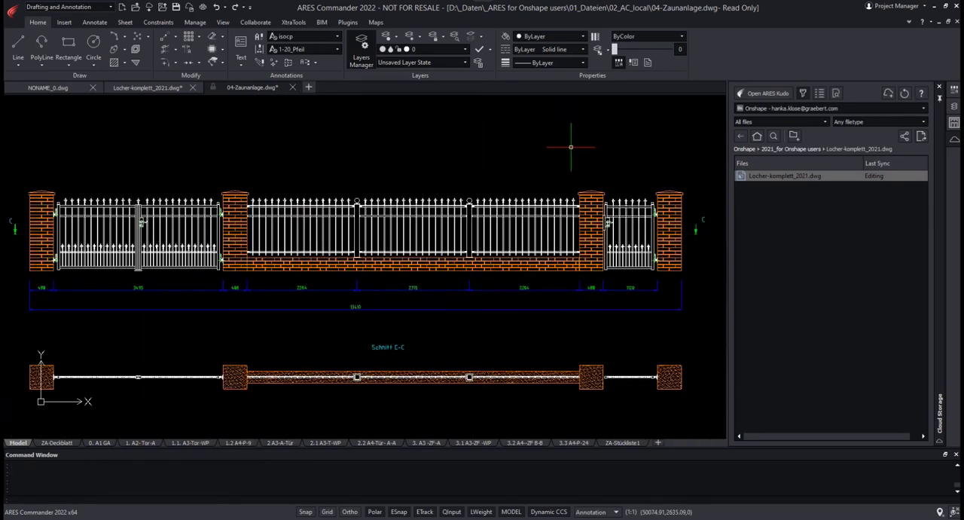
pyautogui.rightClick(254, 87)
pyautogui.click(285, 100)
pyautogui.click(210, 115)
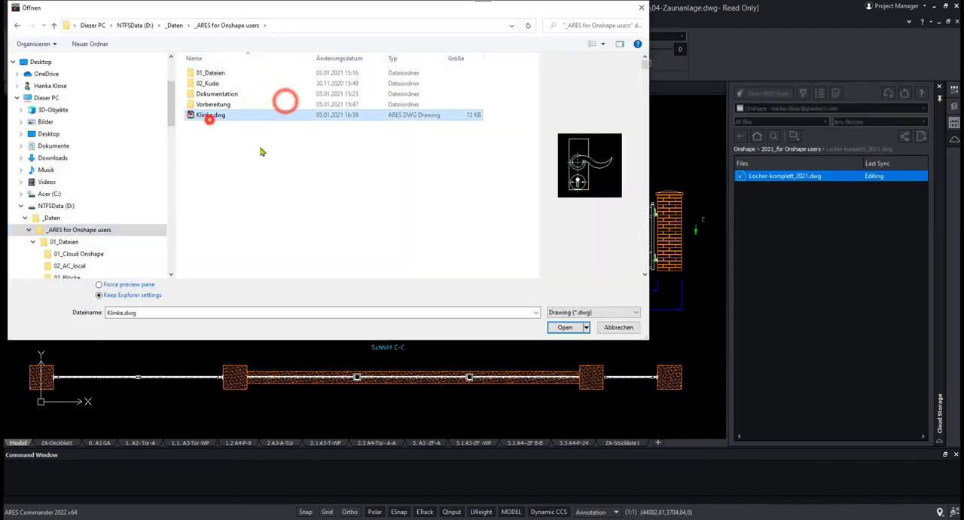
pyautogui.click(564, 326)
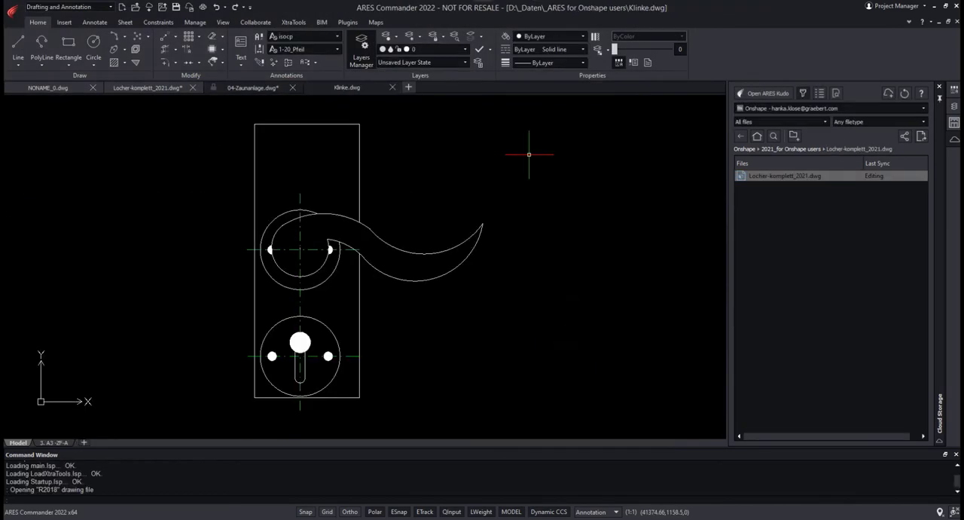
# Step: Save Klinke.dwg to the Onshape cloud storage in the 2021_for Onshape users folder as an R2018 drawing
pyautogui.rightClick(363, 87)
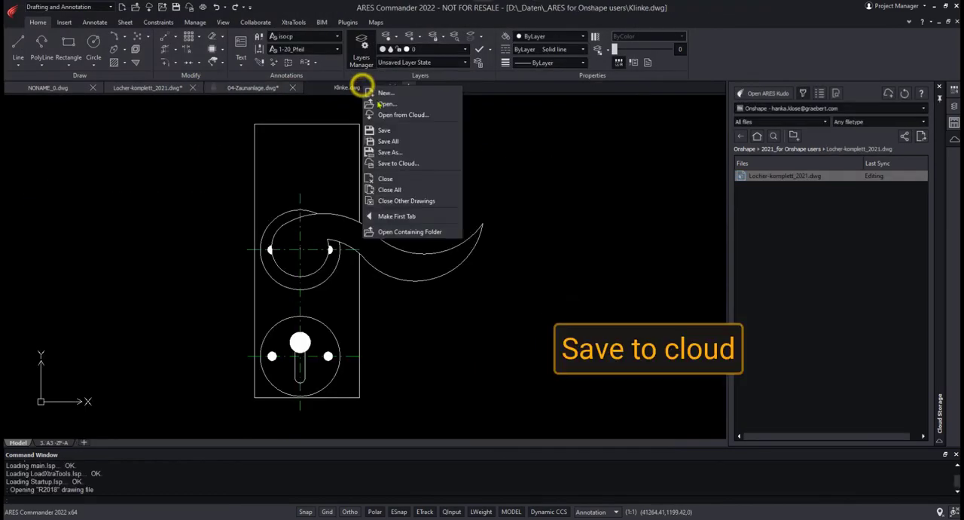
pyautogui.click(415, 164)
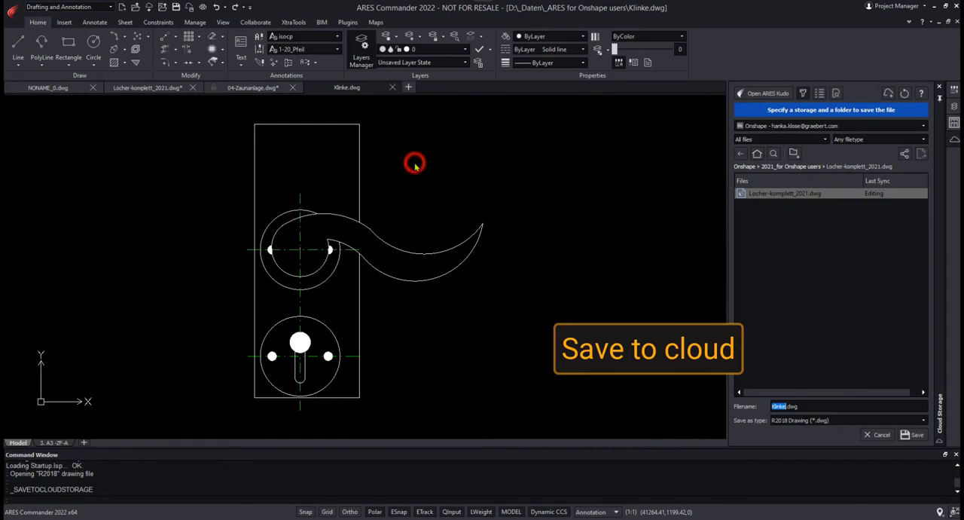
pyautogui.click(802, 167)
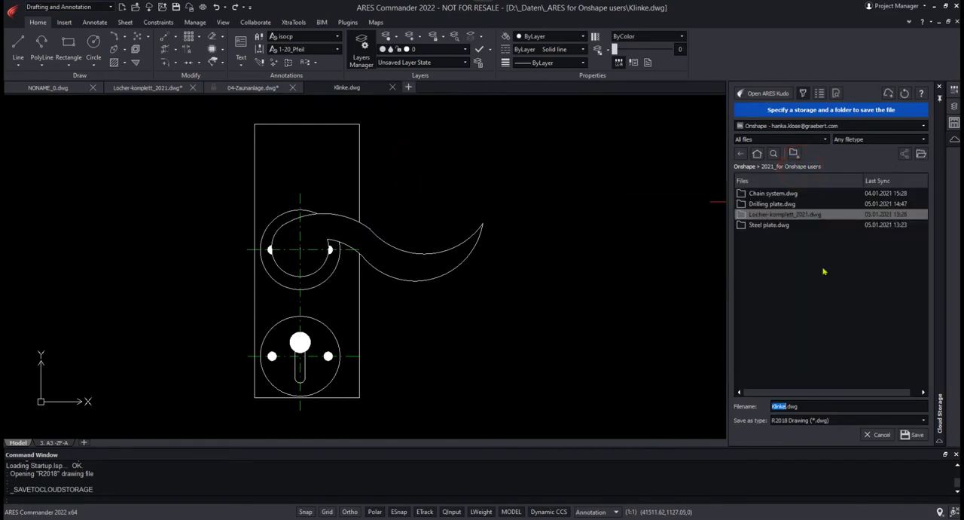
pyautogui.click(824, 268)
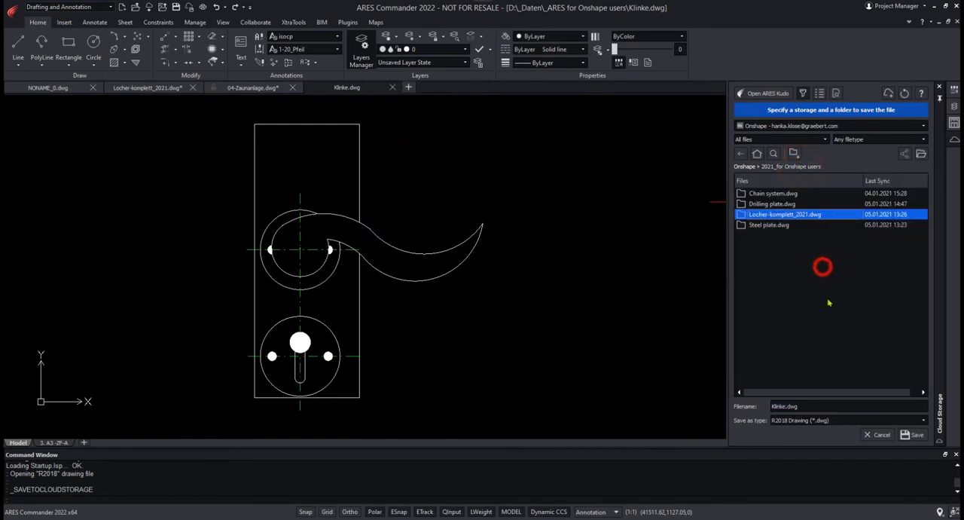
pyautogui.click(917, 435)
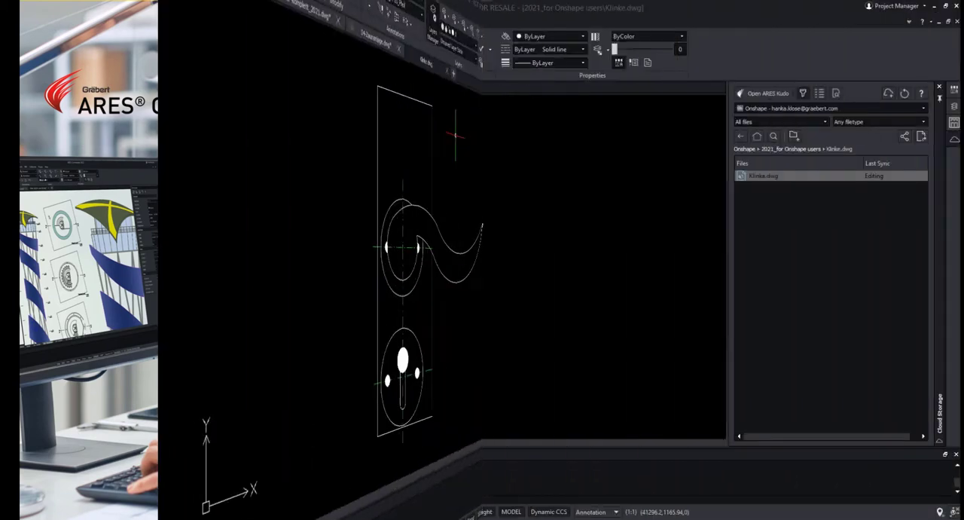
# Step: Create a new drawing, start a PDF import and choose Shaft.pdf as the source file
pyautogui.click(409, 88)
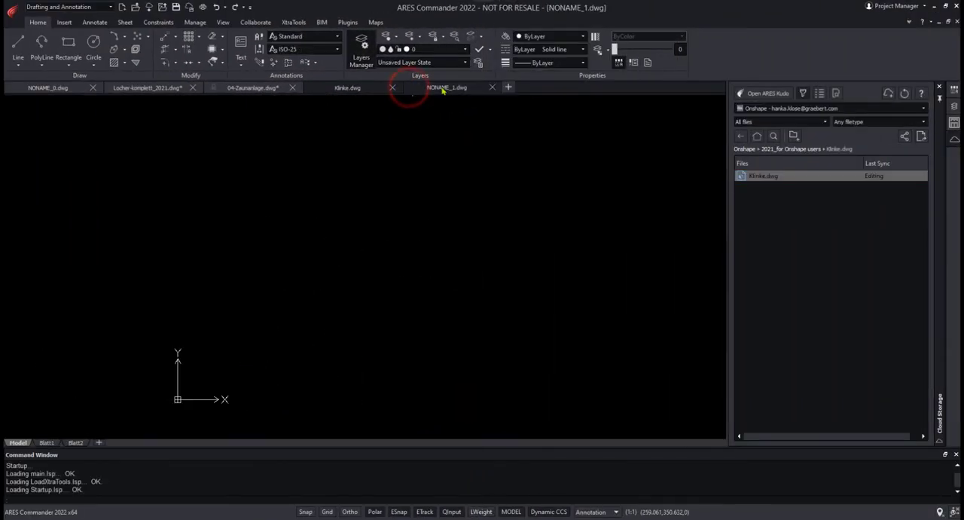
pyautogui.click(64, 21)
pyautogui.click(606, 47)
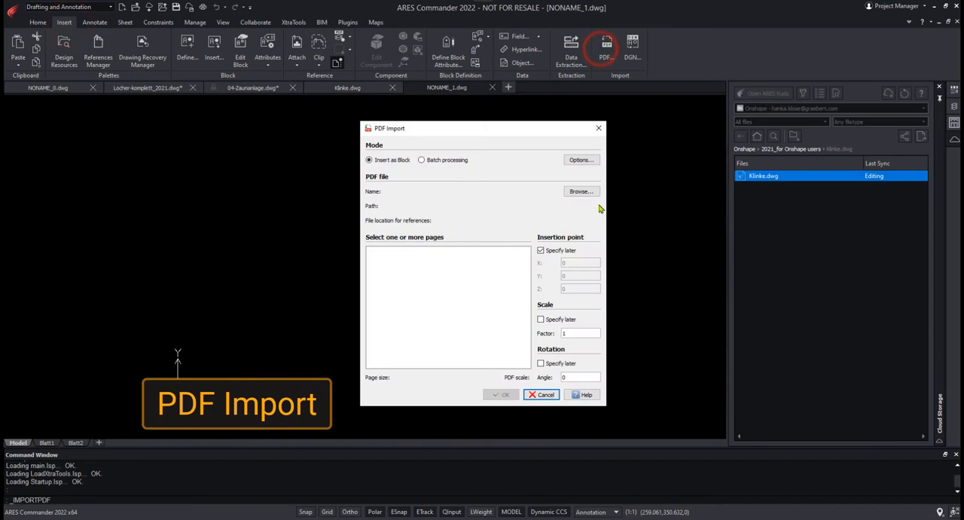
pyautogui.click(587, 193)
pyautogui.click(791, 442)
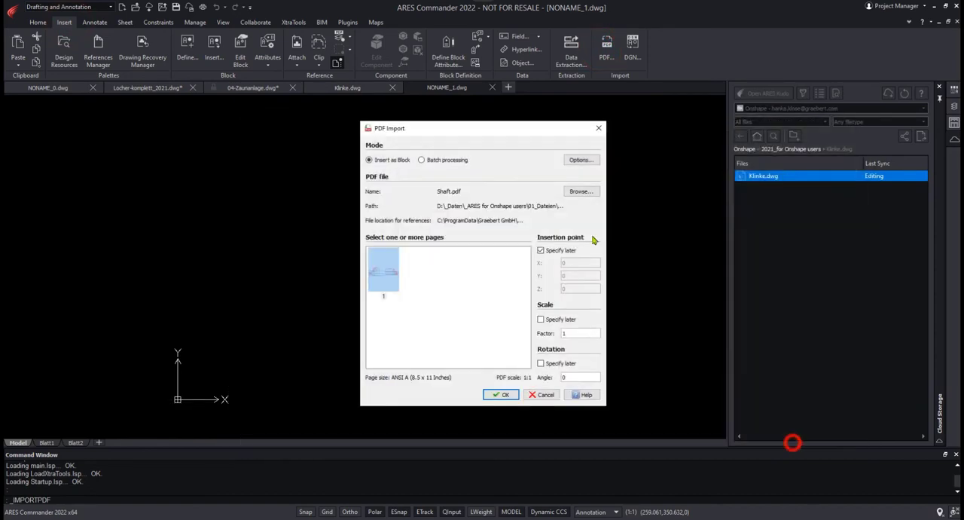
# Step: Review the PDF import options and import page 1 of Shaft.pdf as a block at insertion point 0,0,0
pyautogui.click(584, 159)
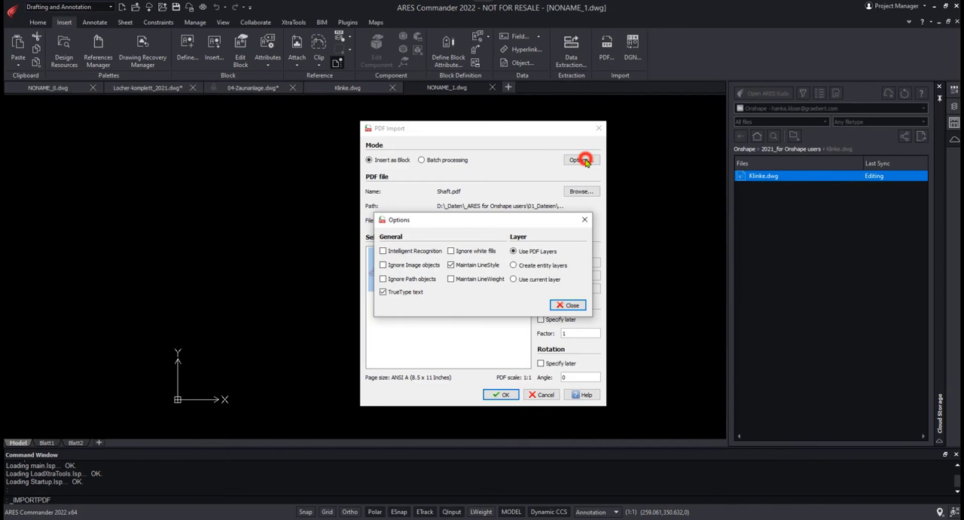
pyautogui.click(570, 304)
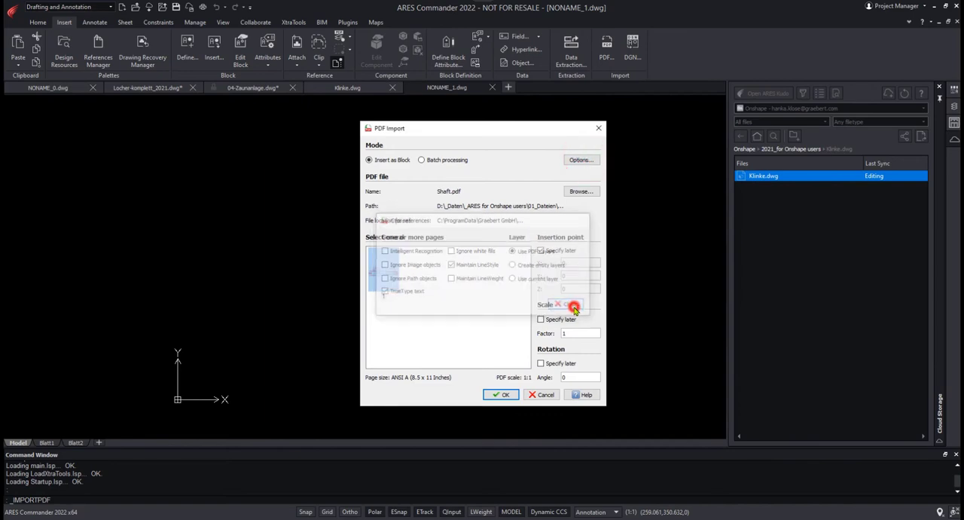
pyautogui.click(540, 250)
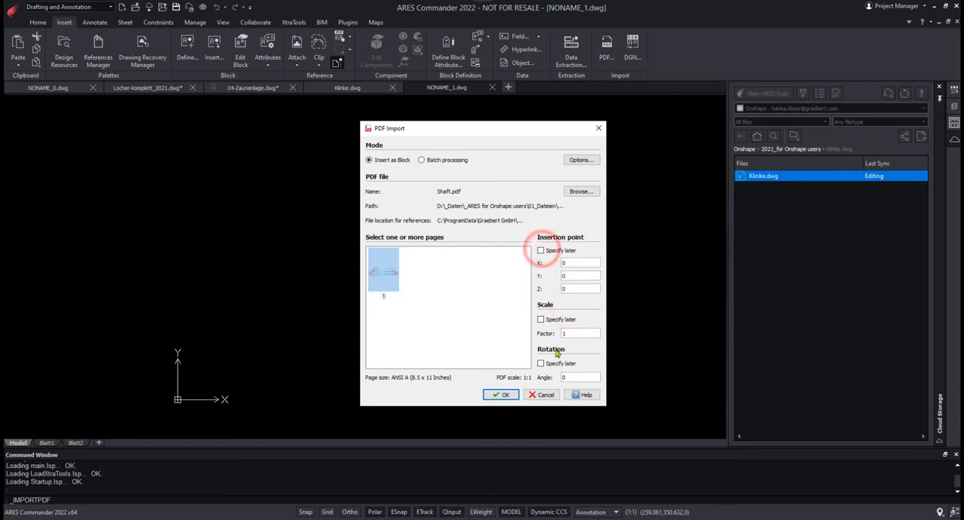
pyautogui.click(501, 395)
pyautogui.scroll(-2, 499, 394)
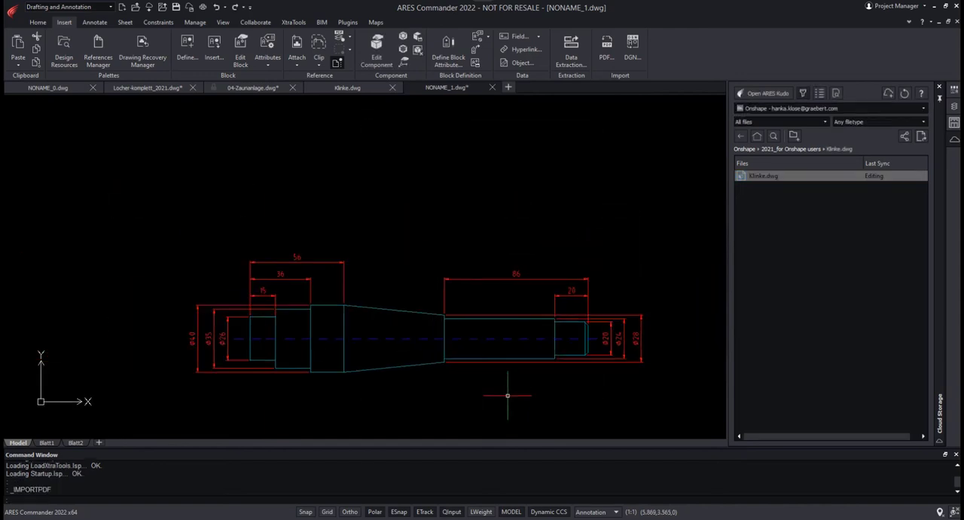
pyautogui.moveTo(499, 394); pyautogui.dragTo(509, 266, button='middle')
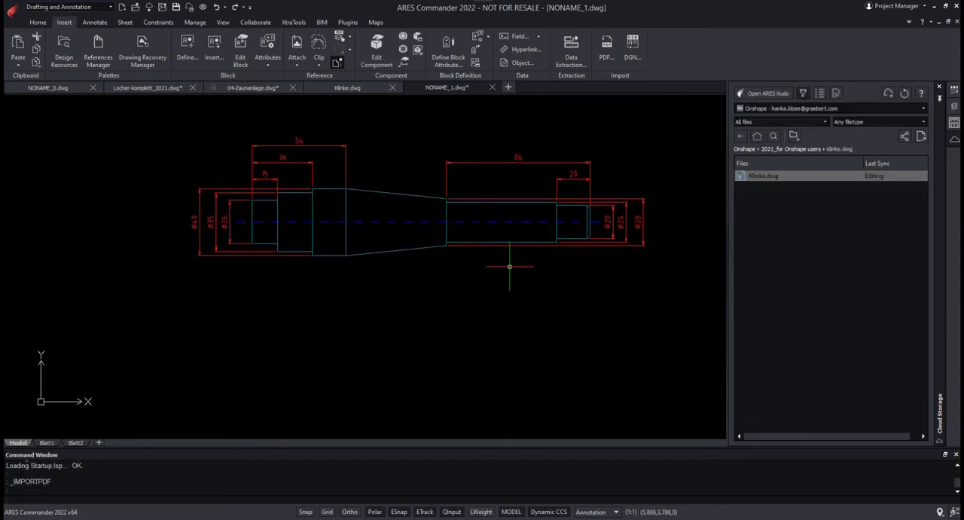
# Step: Examine the layers imported from the PDF by toggling the visibility of the dimension layer and the PDF1_ACHSEN layer
pyautogui.click(38, 22)
pyautogui.click(954, 107)
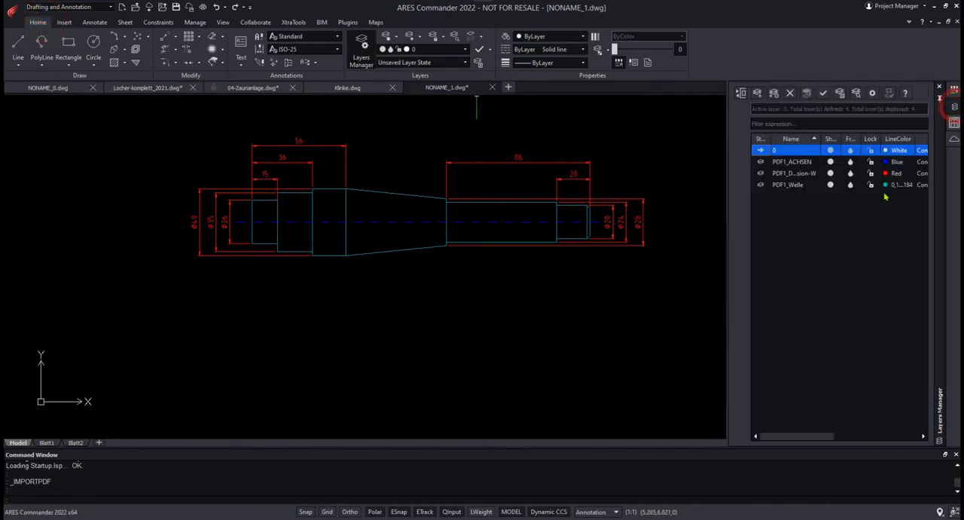
pyautogui.click(832, 175)
pyautogui.click(831, 175)
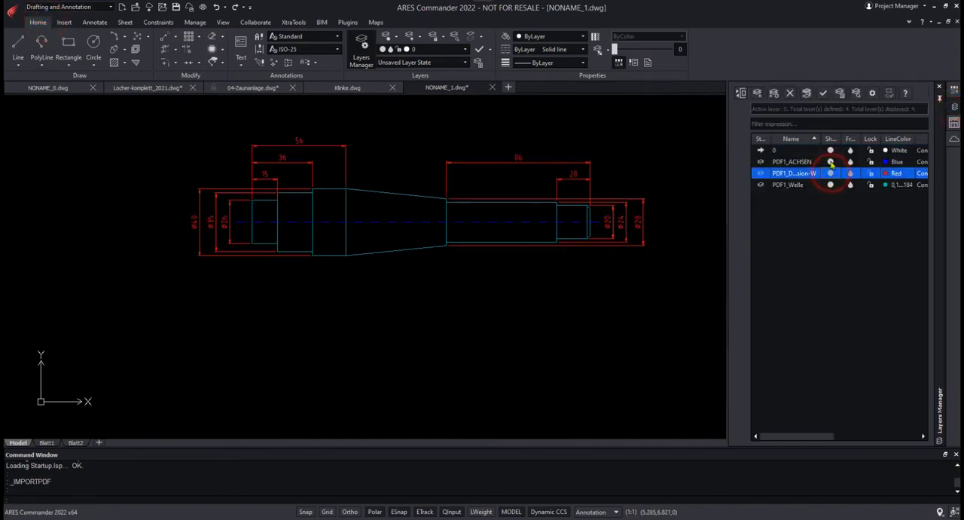
pyautogui.click(831, 163)
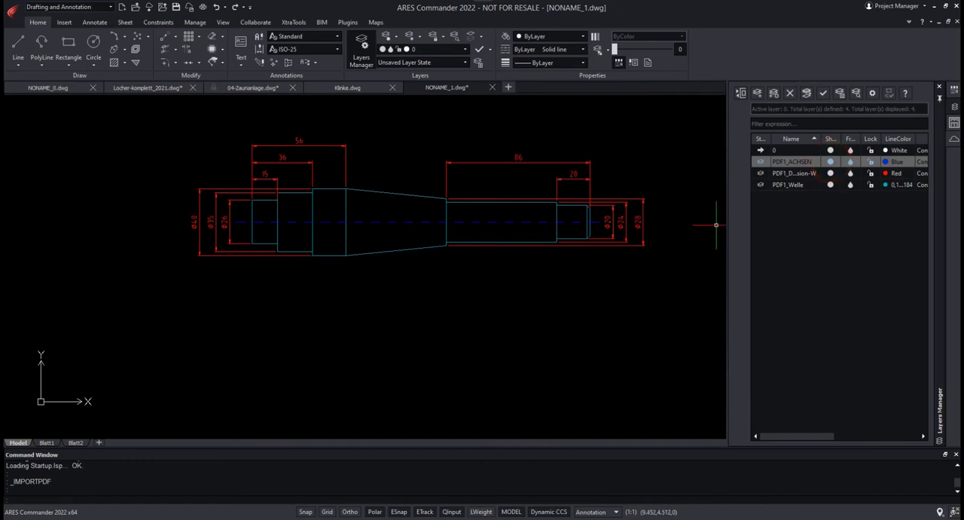
# Step: Measure the edge length at the start of the chamfer on the shaft's Ø20 end
pyautogui.click(954, 123)
pyautogui.click(735, 99)
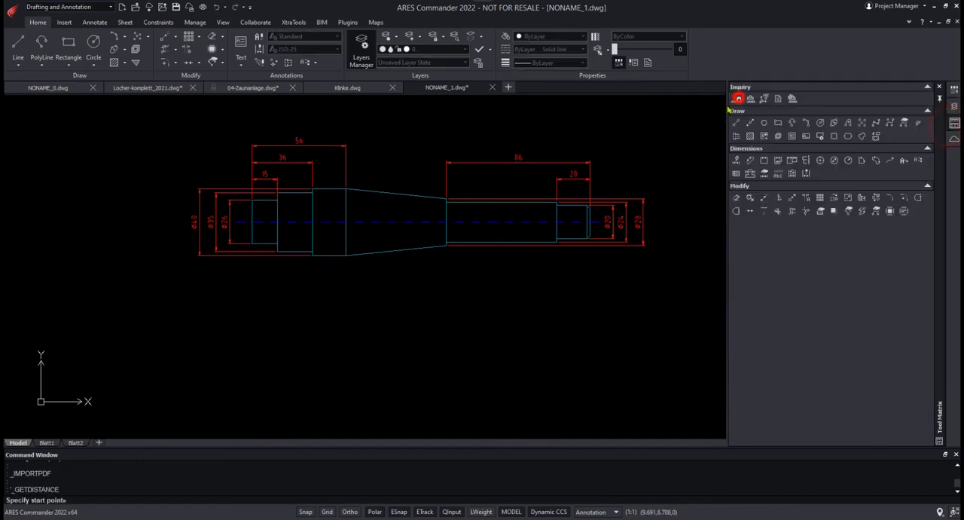
pyautogui.scroll(3, 589, 221)
pyautogui.click(586, 261)
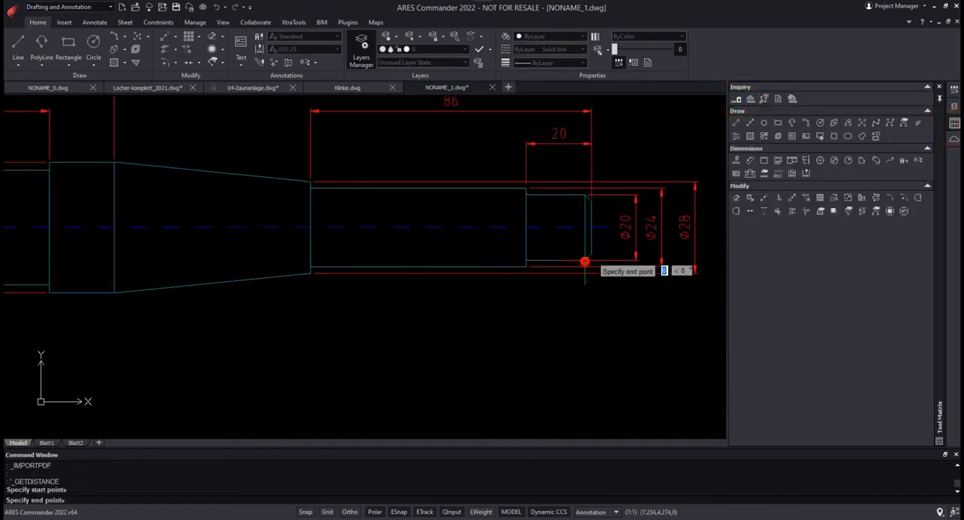
pyautogui.click(585, 195)
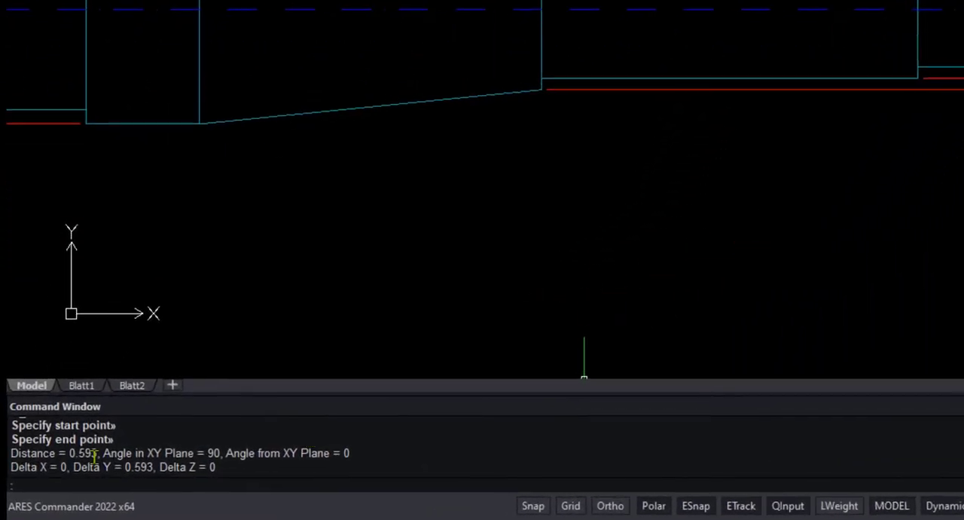
pyautogui.moveTo(85, 453); pyautogui.dragTo(111, 452)
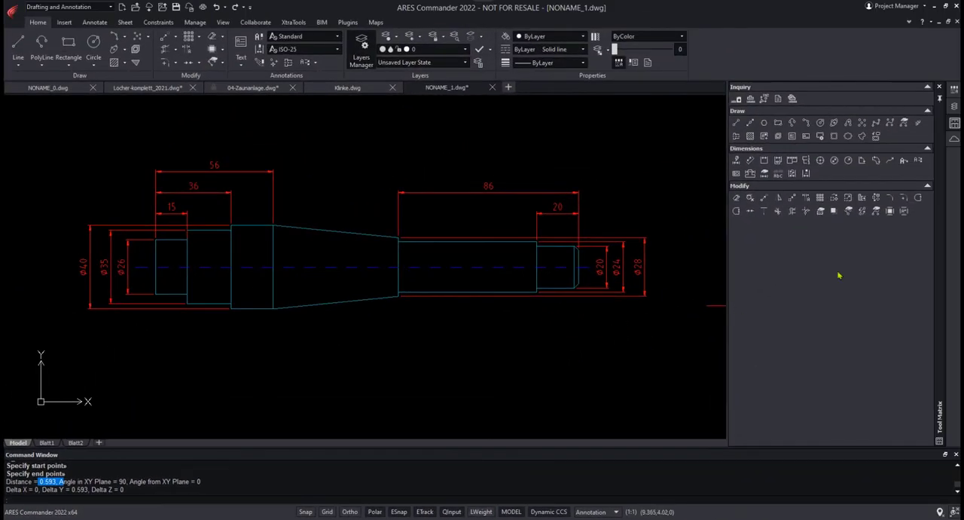
# Step: Scale the shaft block by reference from the midpoint of its Ø26 end face, using the Ø20 chamfer edge as reference and 20 as its new length
pyautogui.click(846, 198)
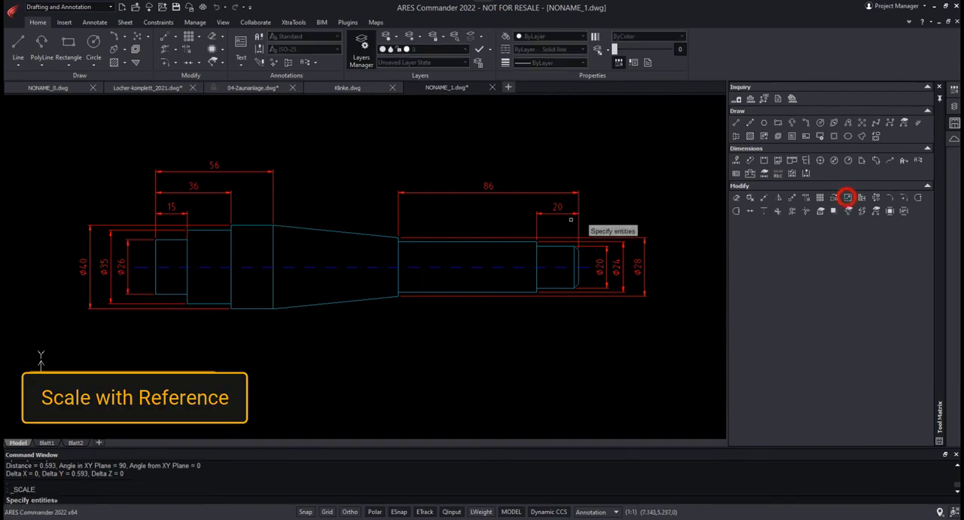
pyautogui.click(502, 235)
pyautogui.press('Return')
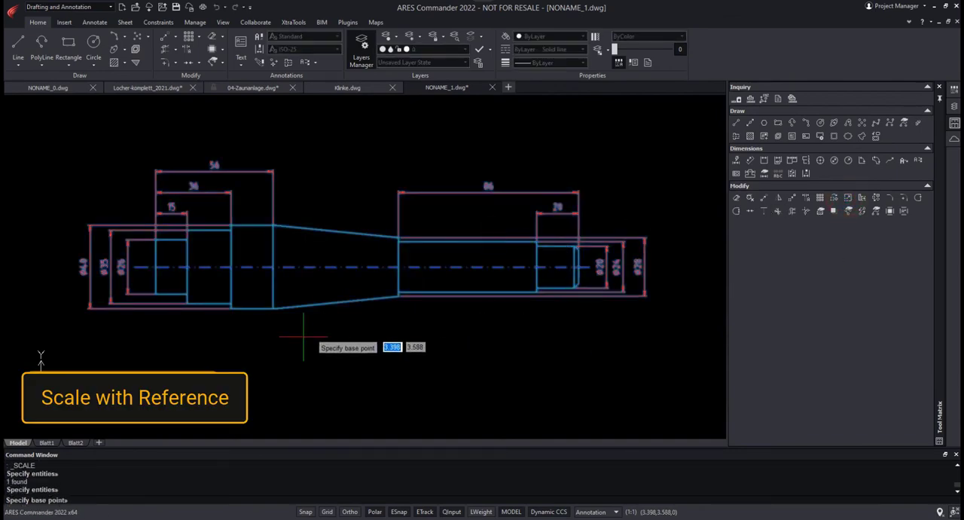
pyautogui.click(157, 268)
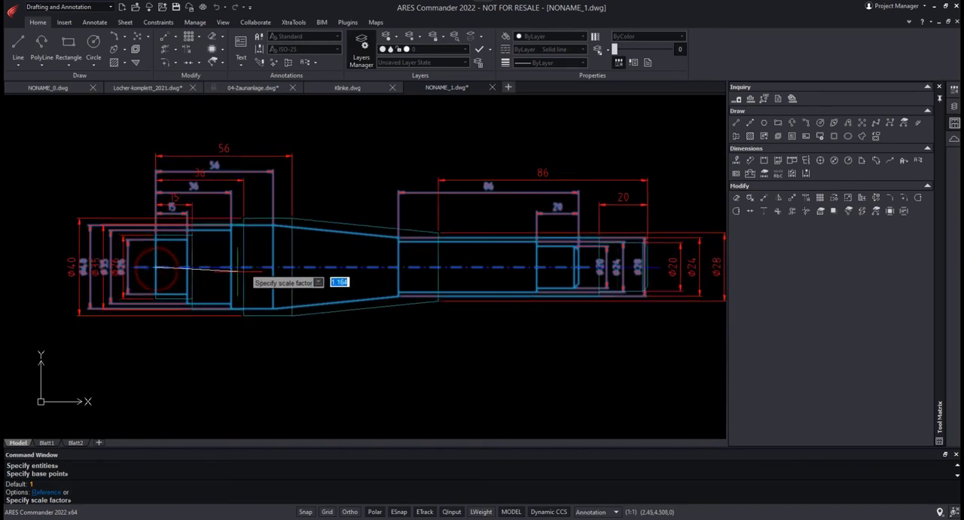
pyautogui.rightClick(235, 275)
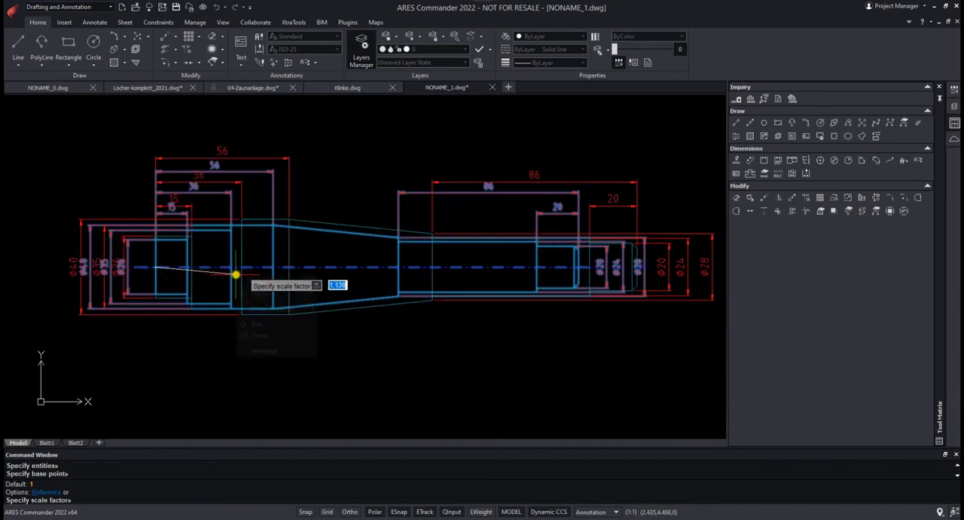
pyautogui.click(265, 351)
pyautogui.scroll(5, 583, 275)
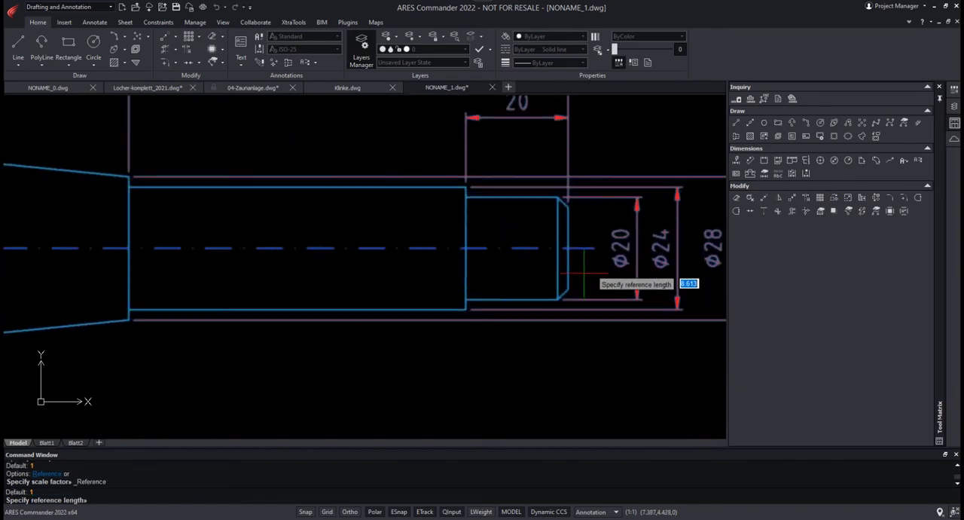
pyautogui.click(558, 198)
pyautogui.click(557, 299)
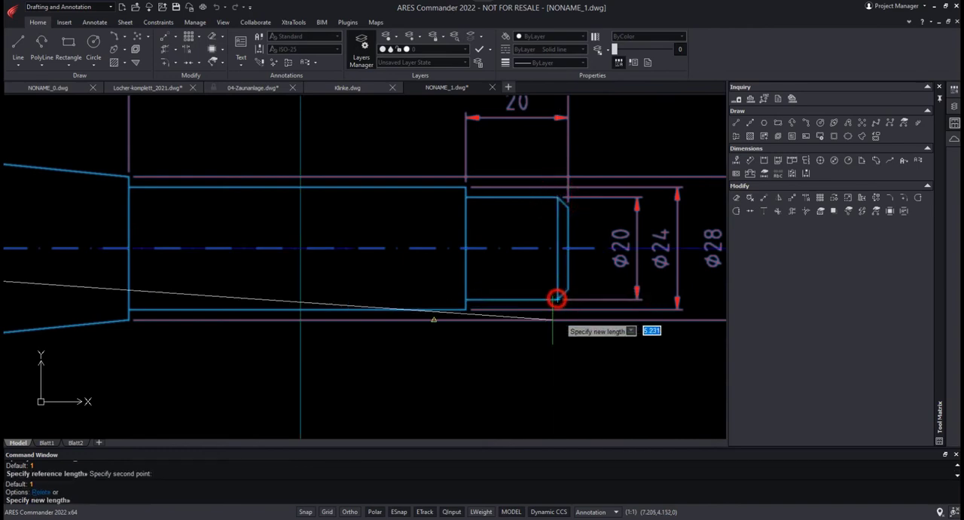
pyautogui.write('20')
pyautogui.press('Return')
pyautogui.scroll(-5, 553, 324)
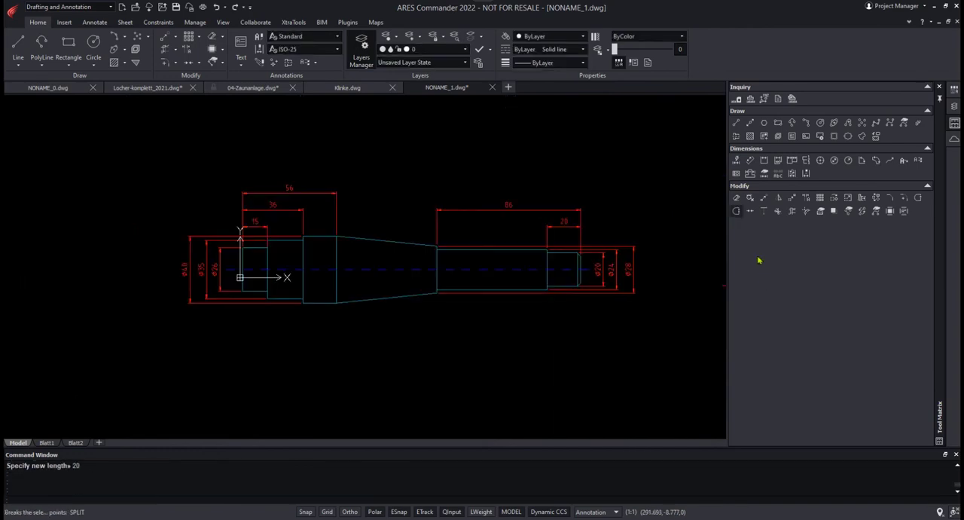
# Step: Measure the scaled shaft's Ø20 chamfer edge between its upper and lower endpoints
pyautogui.click(738, 98)
pyautogui.scroll(3, 576, 253)
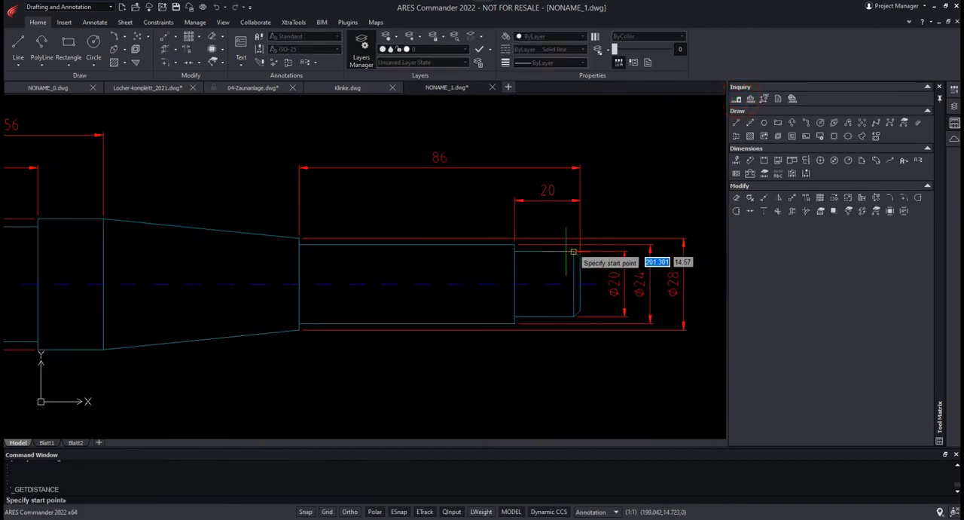
pyautogui.click(575, 251)
pyautogui.click(573, 317)
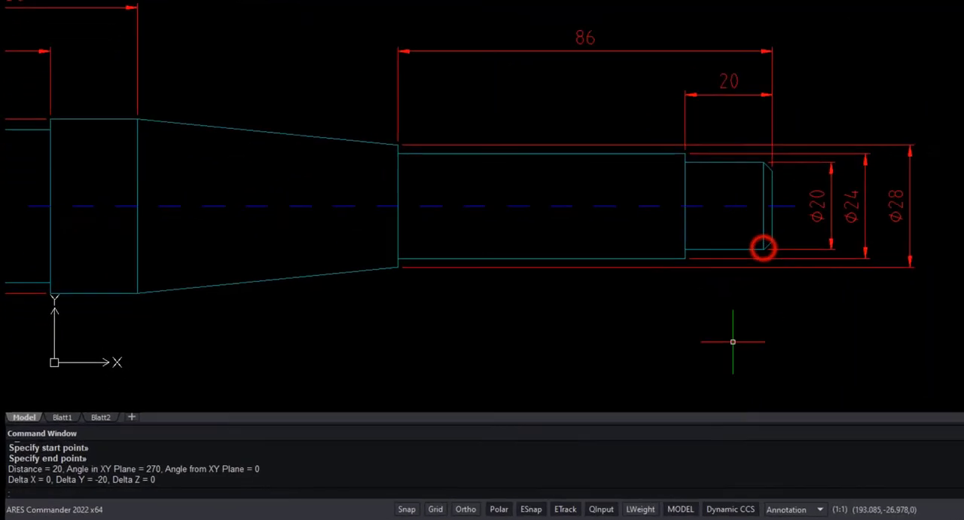
pyautogui.doubleClick(43, 480)
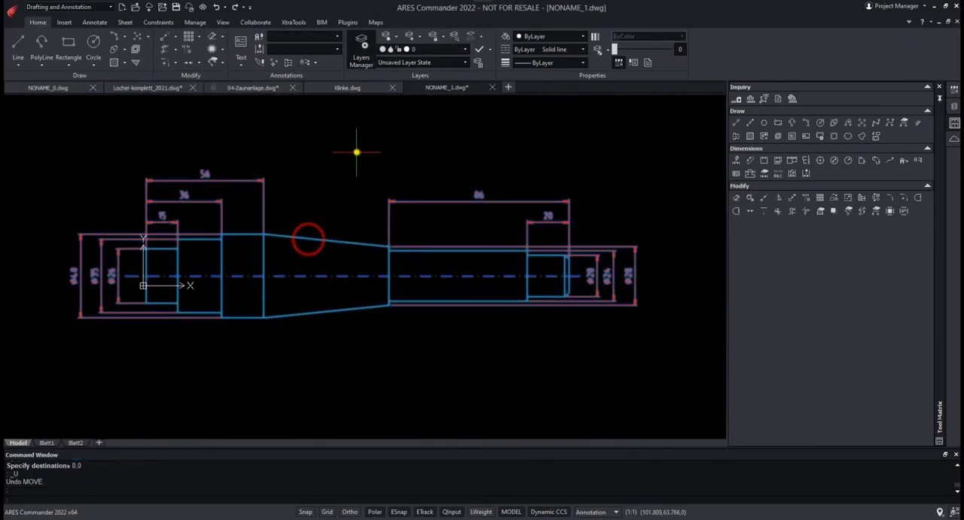
# Step: Turn off QInput and move the shaft block from the midpoint of its Ø26 end face to 0,0
pyautogui.rightClick(356, 151)
pyautogui.click(380, 268)
pyautogui.click(452, 511)
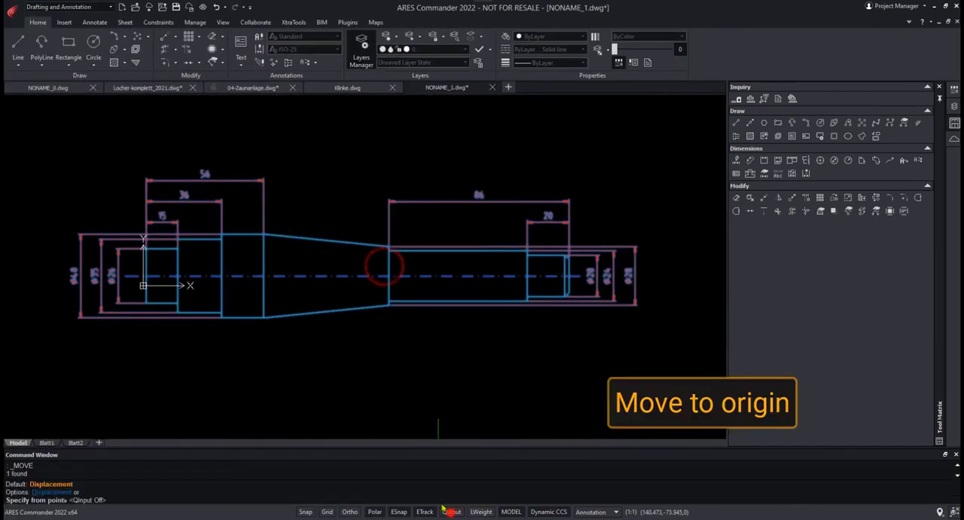
pyautogui.click(146, 276)
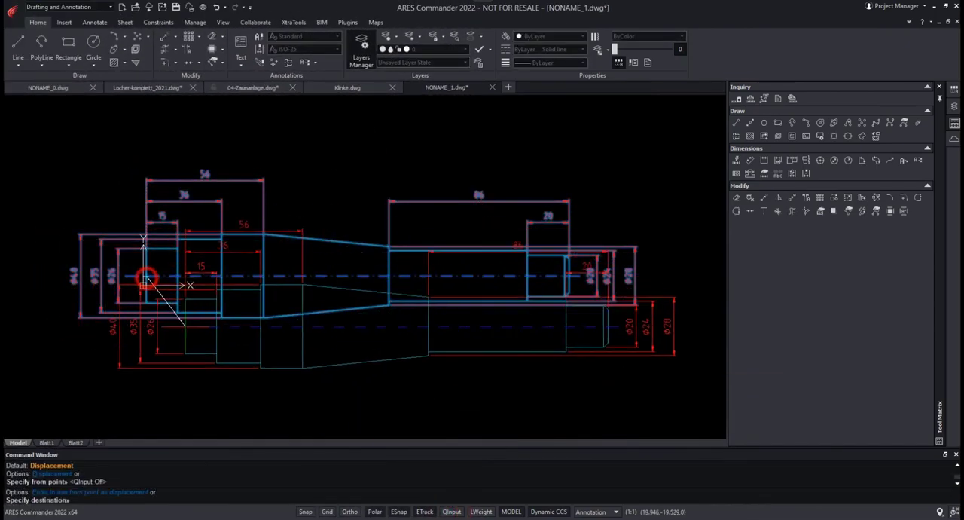
pyautogui.write('0,0')
pyautogui.press('Return')
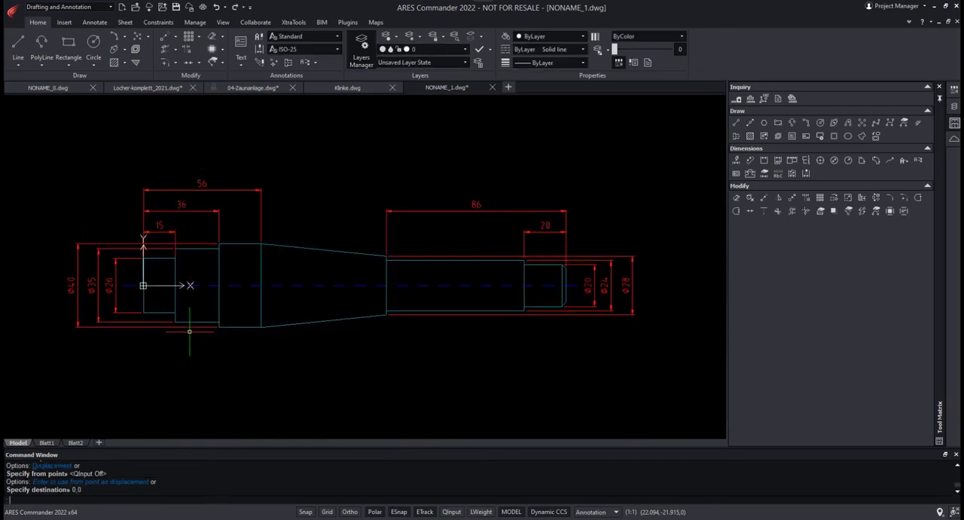
# Step: Explode the shaft block and isolate the PDF1_Welle layer of its outline
pyautogui.click(291, 246)
pyautogui.click(212, 48)
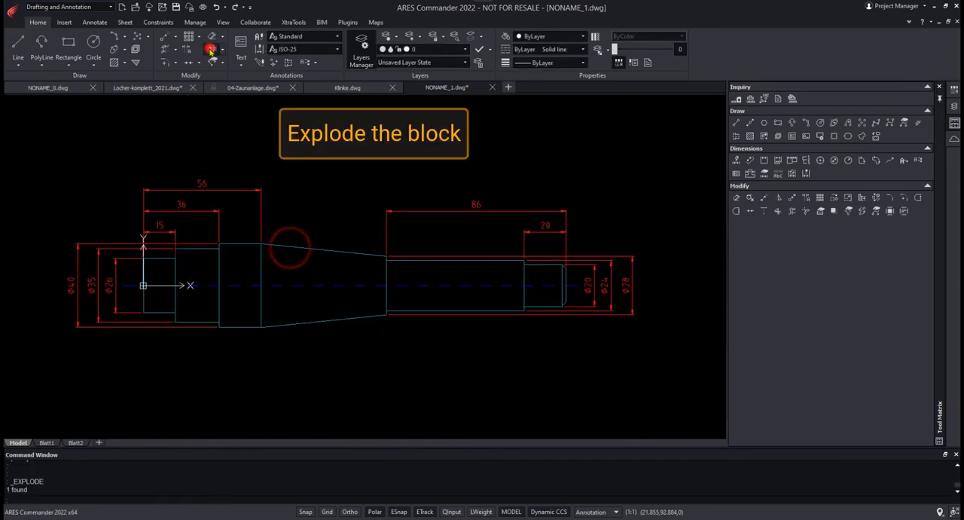
pyautogui.click(471, 35)
pyautogui.click(329, 251)
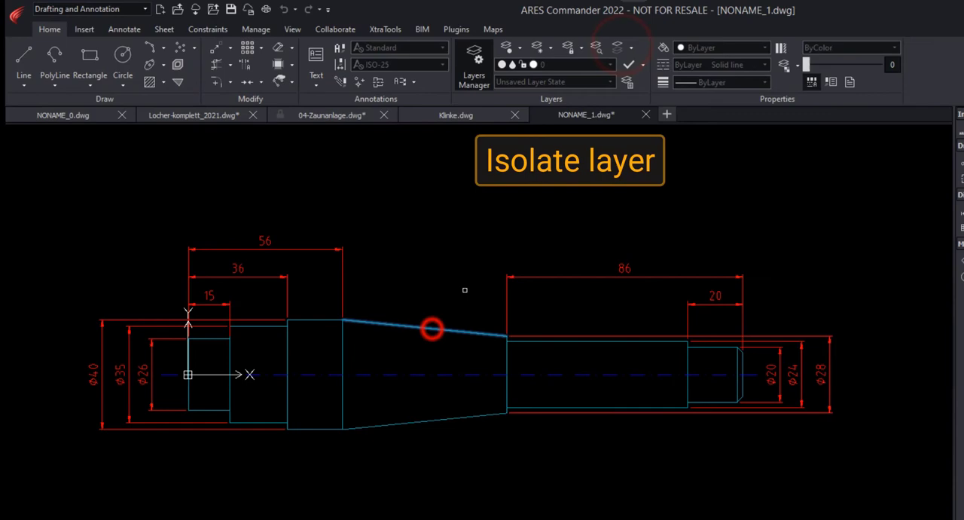
pyautogui.press('Return')
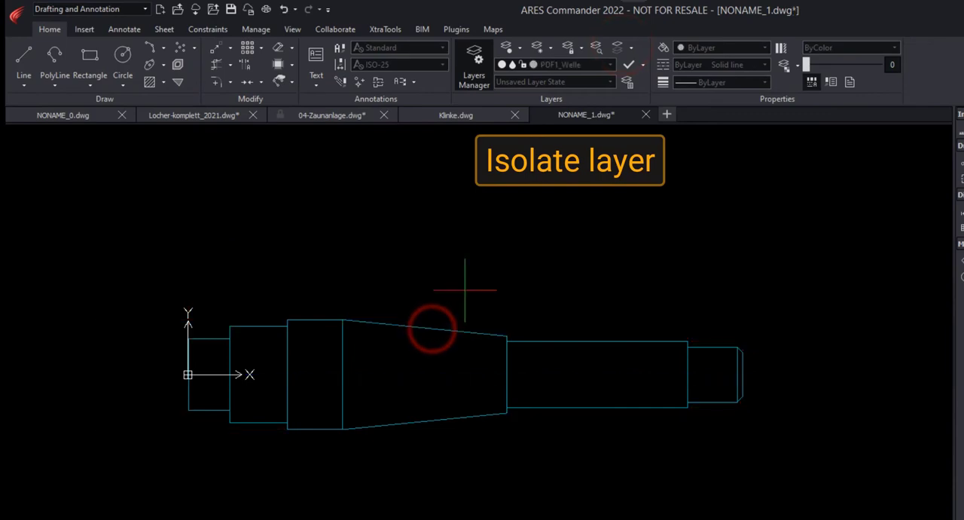
# Step: Draw a line along the shaft's axis from the origin to the midpoint of the chamfered end face
pyautogui.click(25, 50)
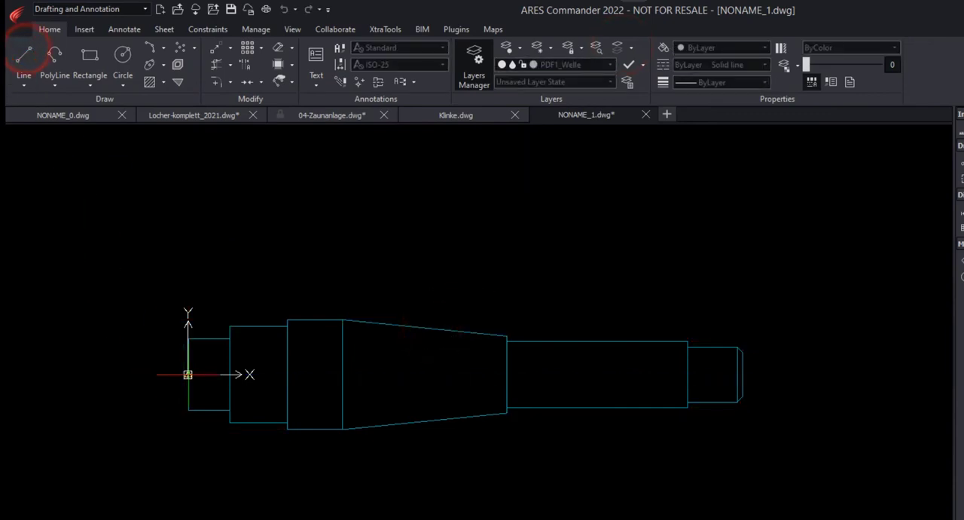
pyautogui.click(188, 374)
pyautogui.click(743, 374)
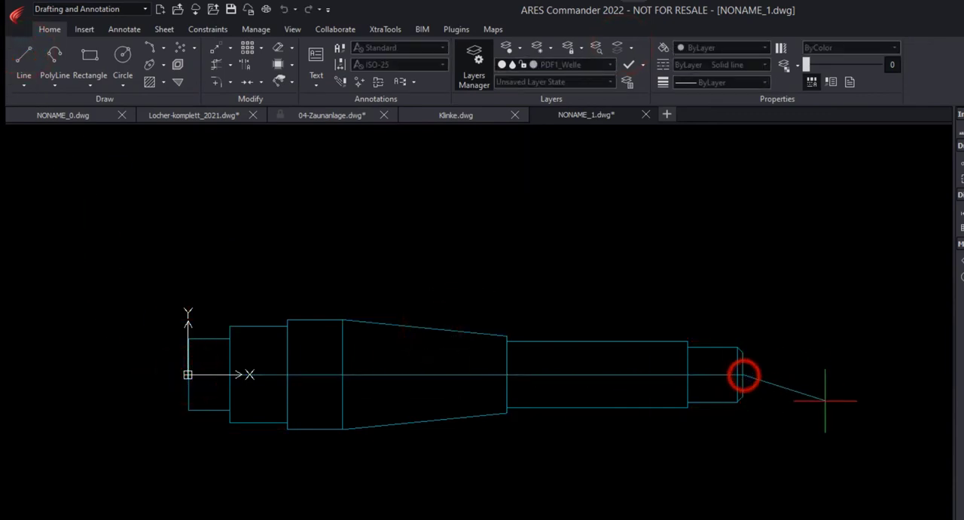
pyautogui.press('Return')
# Step: Power-trim the vertical edges below the axis line and delete the remaining lower half of the shaft outline
pyautogui.click(215, 66)
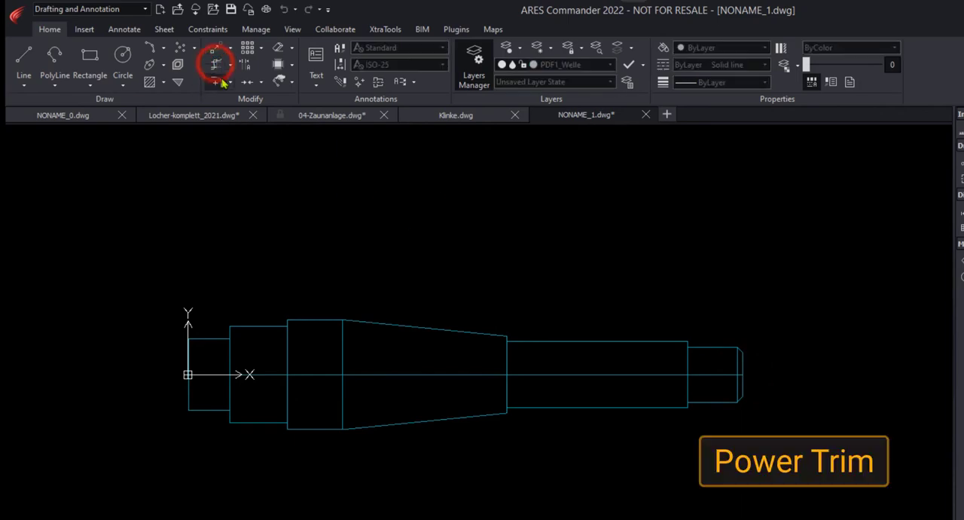
pyautogui.moveTo(707, 400)
pyautogui.mouseDown()
pyautogui.moveTo(175, 396)
pyautogui.moveTo(170, 442)
pyautogui.mouseUp()
pyautogui.press('Escape')
pyautogui.click(156, 392)
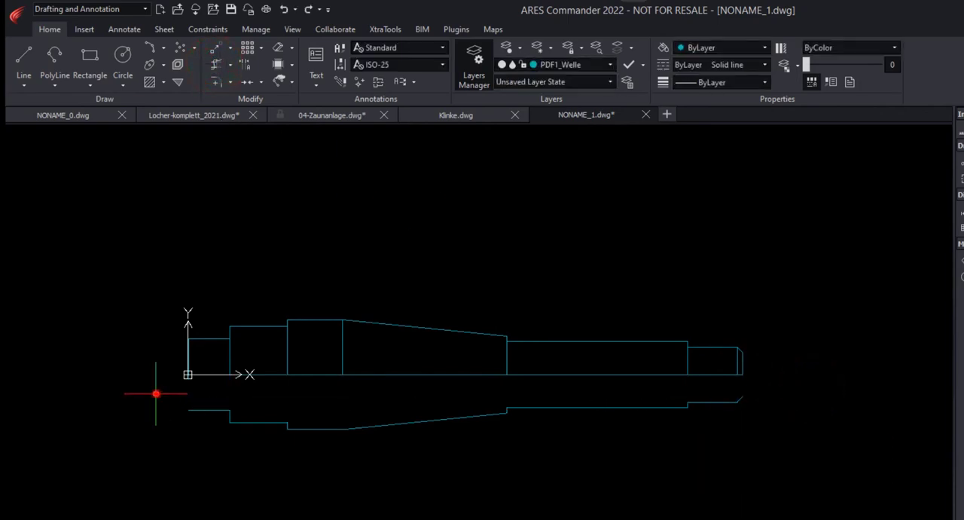
pyautogui.click(794, 445)
pyautogui.press('Delete')
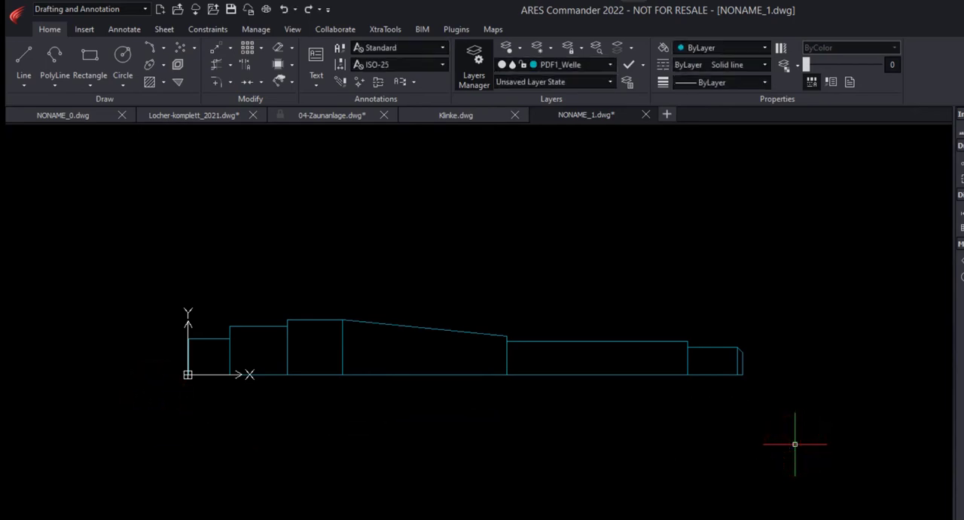
# Step: Power-trim the inner vertical edges of the upper half so that only a closed half-profile remains
pyautogui.click(217, 63)
pyautogui.moveTo(219, 355)
pyautogui.mouseDown()
pyautogui.moveTo(694, 366)
pyautogui.moveTo(724, 383)
pyautogui.mouseUp()
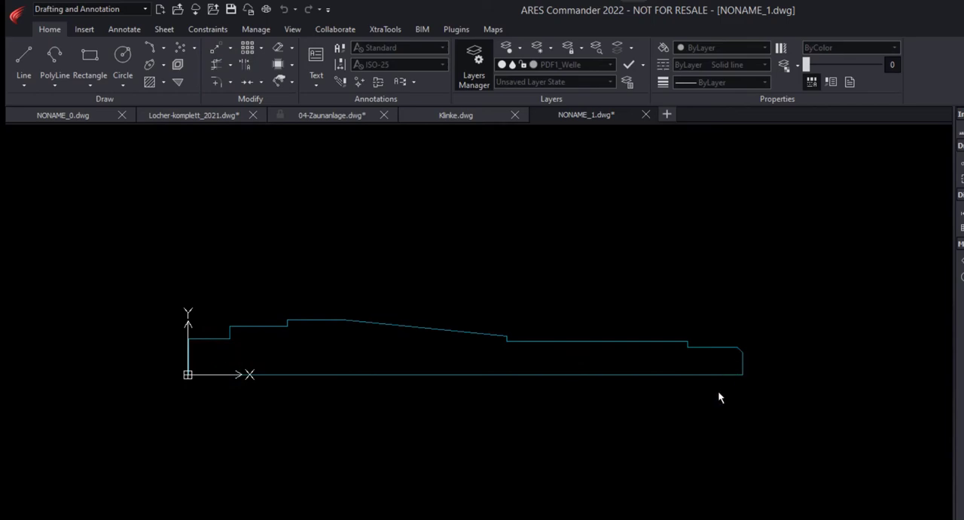
pyautogui.press('Return')
# Step: Switch to the 3D Modeling workspace and revolve the half-profile 360° about the axis line from the origin to the chamfered end
pyautogui.click(120, 9)
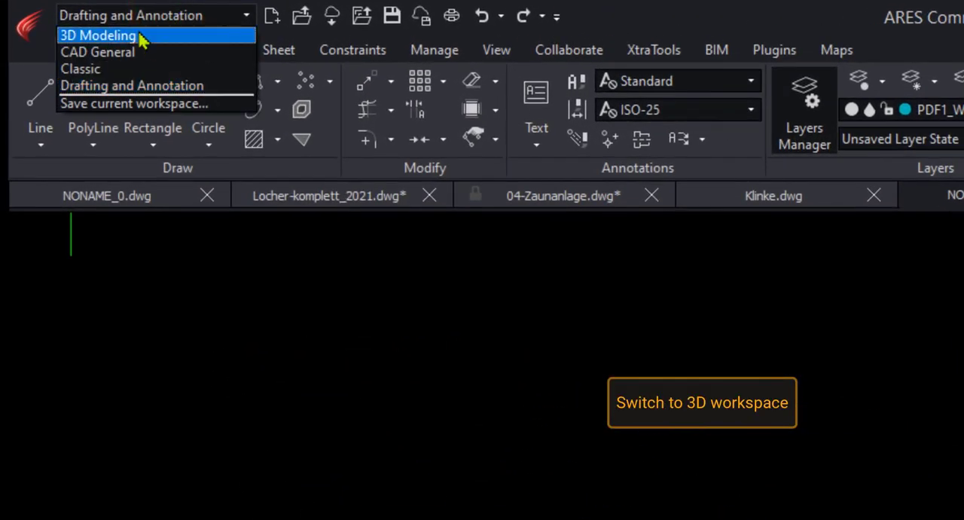
pyautogui.click(140, 36)
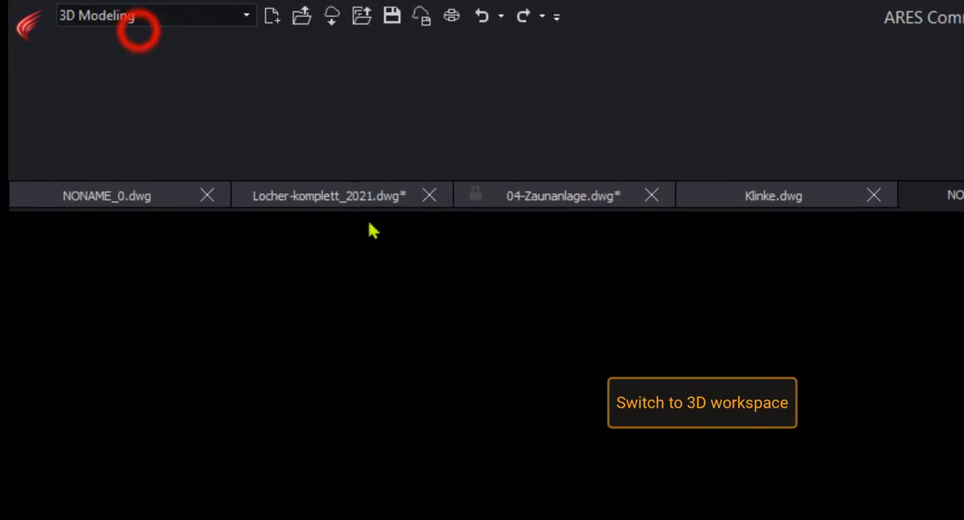
pyautogui.click(139, 142)
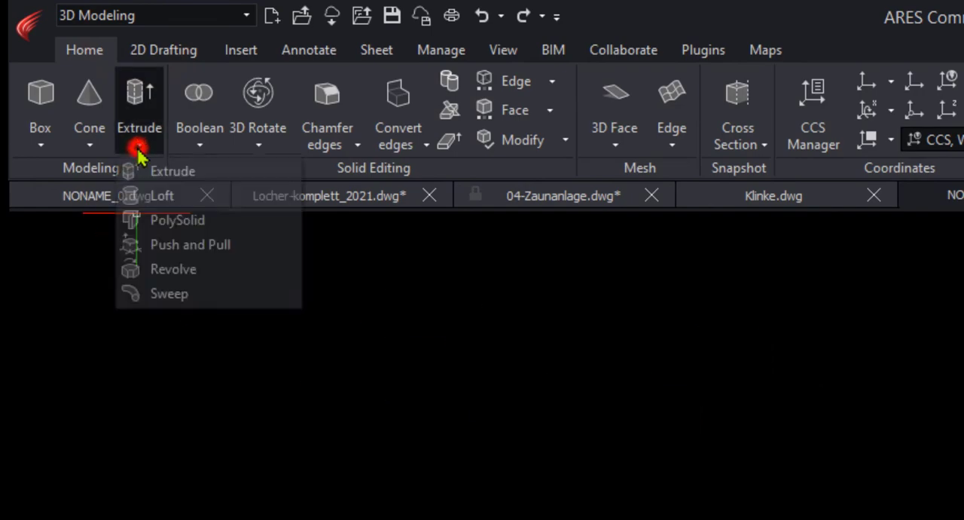
pyautogui.click(157, 243)
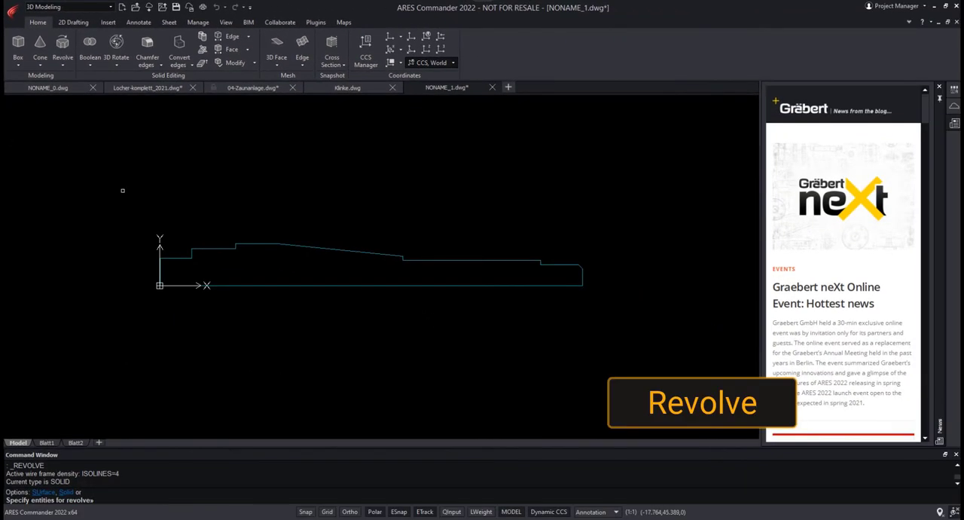
pyautogui.moveTo(133, 211); pyautogui.dragTo(625, 308)
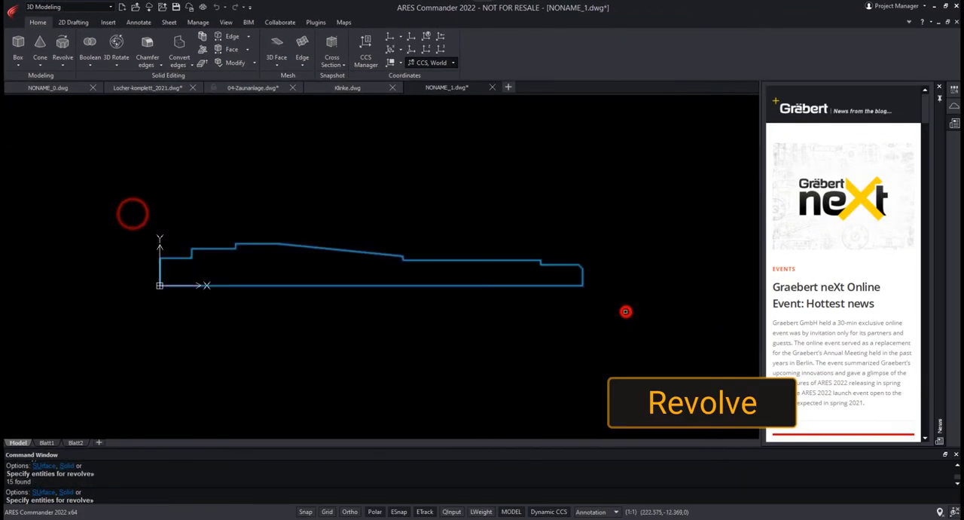
pyautogui.rightClick(624, 308)
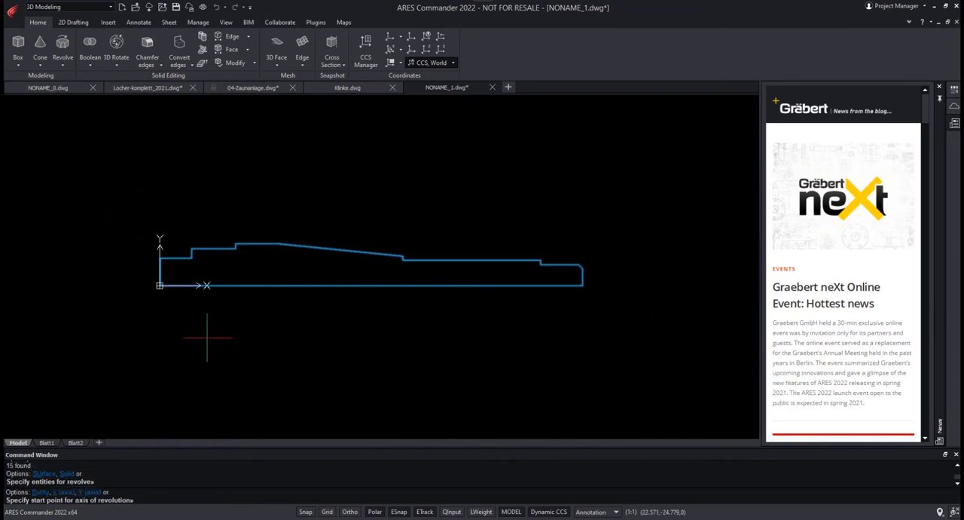
pyautogui.click(159, 285)
pyautogui.click(582, 286)
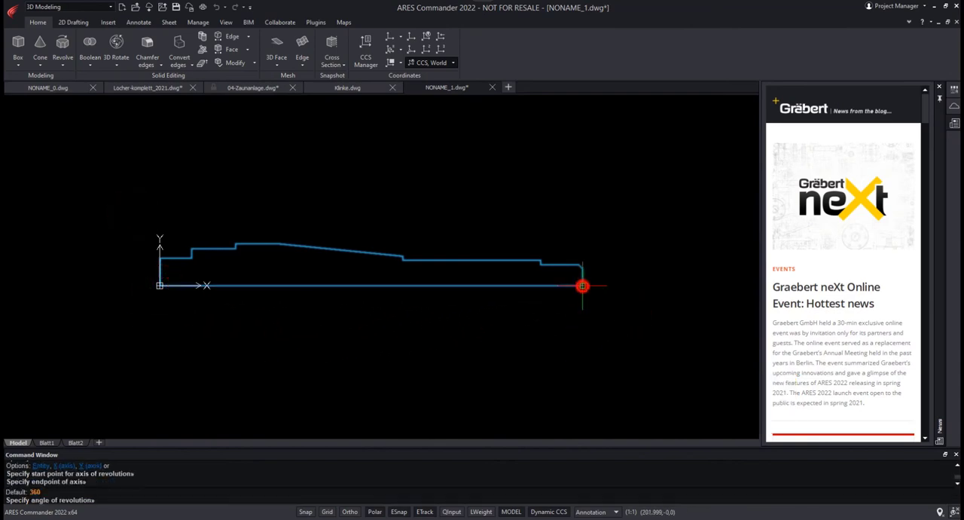
pyautogui.press('Return')
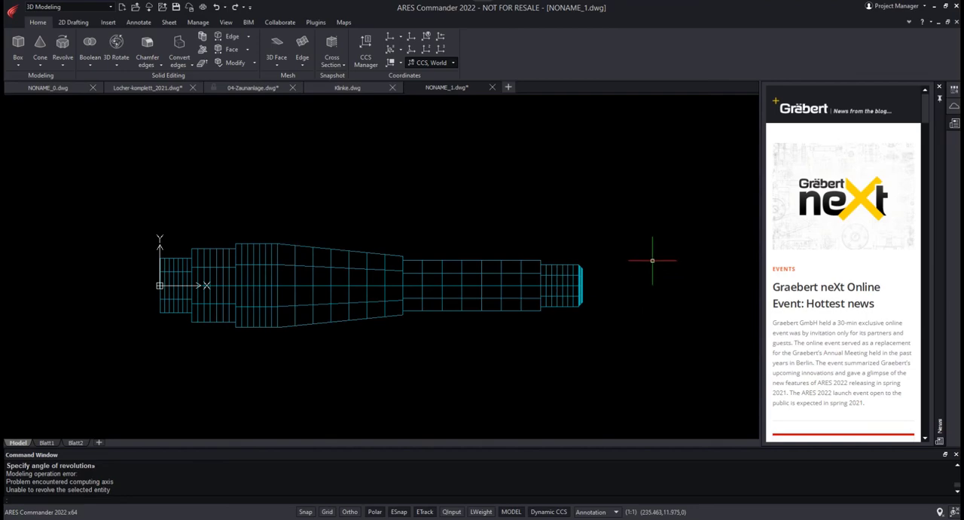
# Step: Orbit the revolved shaft to an oblique 3D view and display it with Gouraud shading
pyautogui.moveTo(653, 261)
pyautogui.keyDown('shift'); pyautogui.mouseDown(button='middle')
pyautogui.moveTo(610, 272)
pyautogui.moveTo(602, 203)
pyautogui.moveTo(628, 193)
pyautogui.mouseUp(button='middle'); pyautogui.keyUp('shift')
pyautogui.click(226, 22)
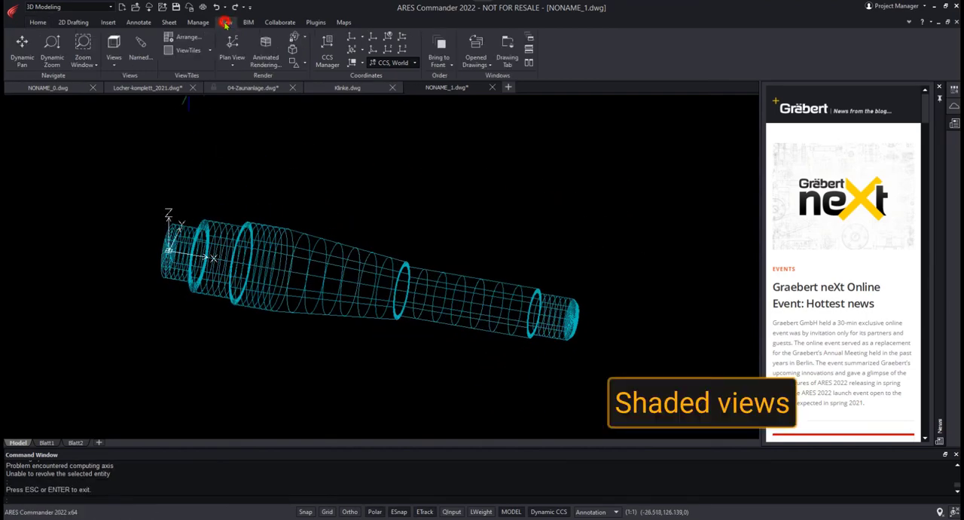
pyautogui.click(301, 61)
pyautogui.click(311, 119)
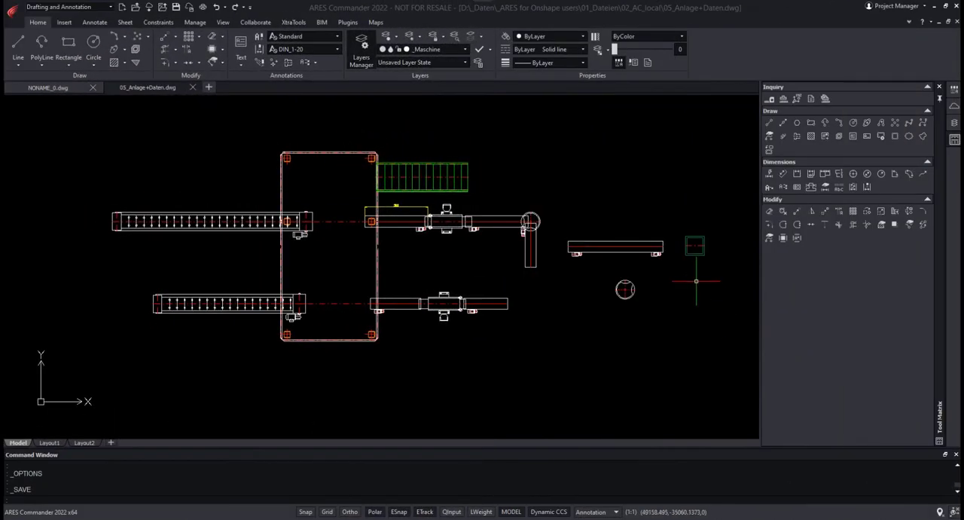
# Step: Move the turntable block by its centre onto the axis at the vertical conveyor's lower end and stretch it to a larger radius
pyautogui.scroll(5, 695, 281)
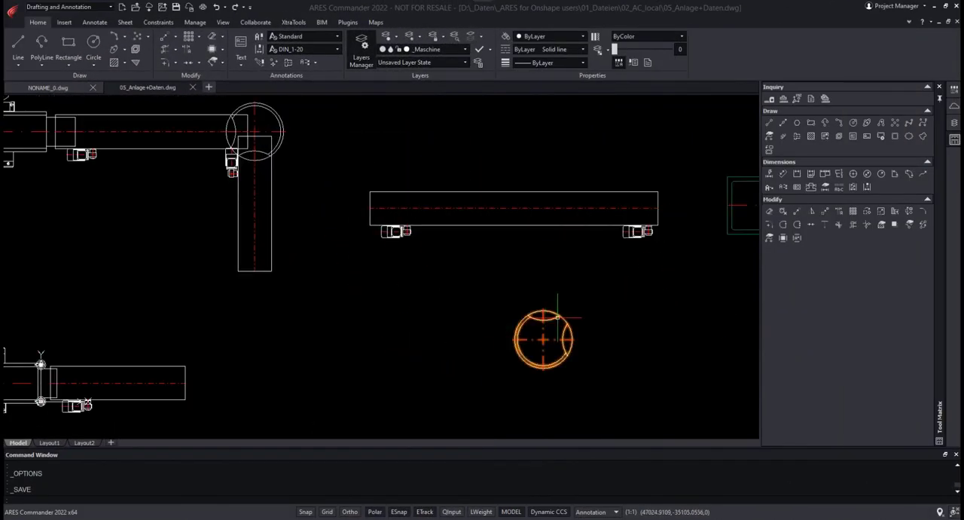
pyautogui.click(563, 320)
pyautogui.click(544, 340)
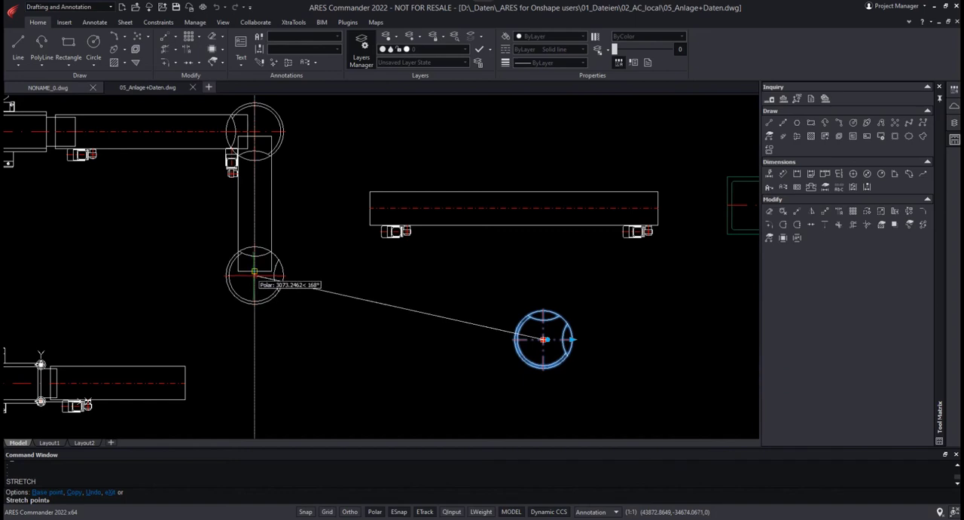
pyautogui.click(254, 287)
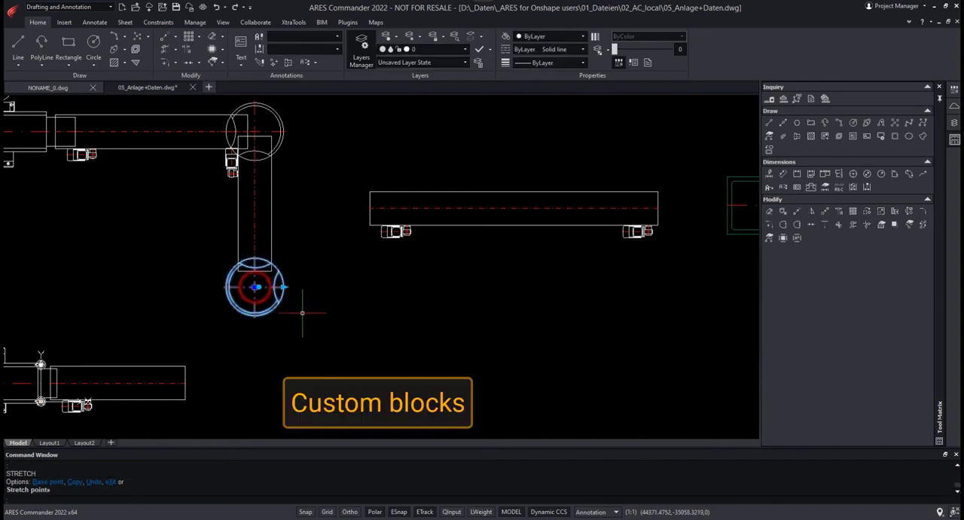
pyautogui.click(283, 287)
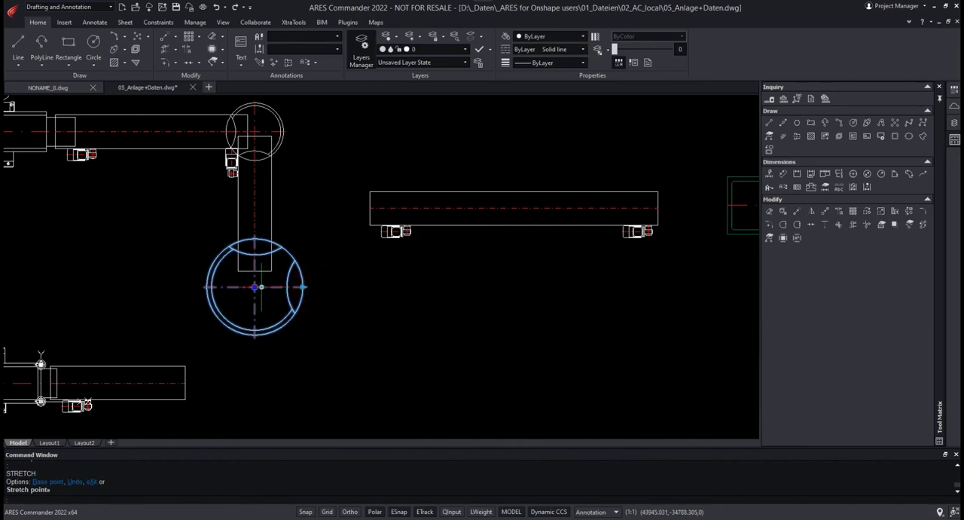
pyautogui.click(258, 287)
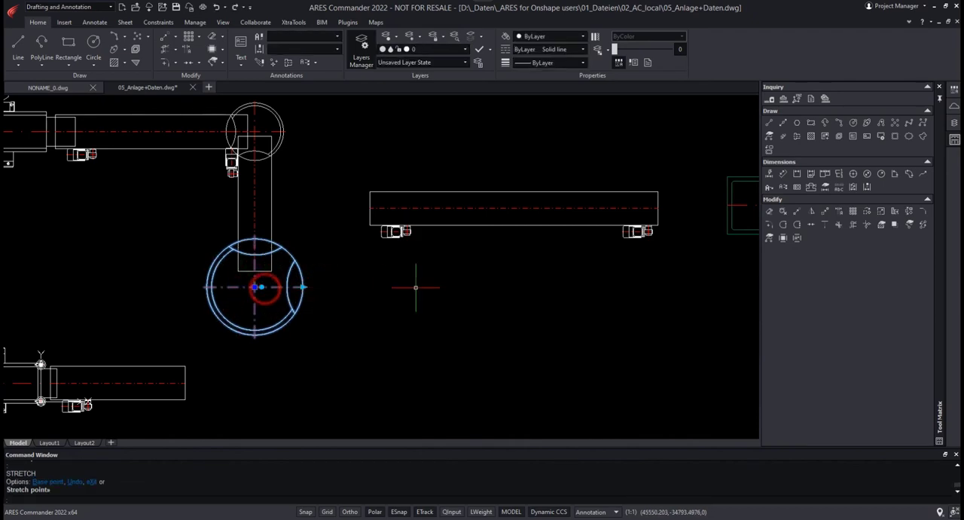
pyautogui.press('Escape')
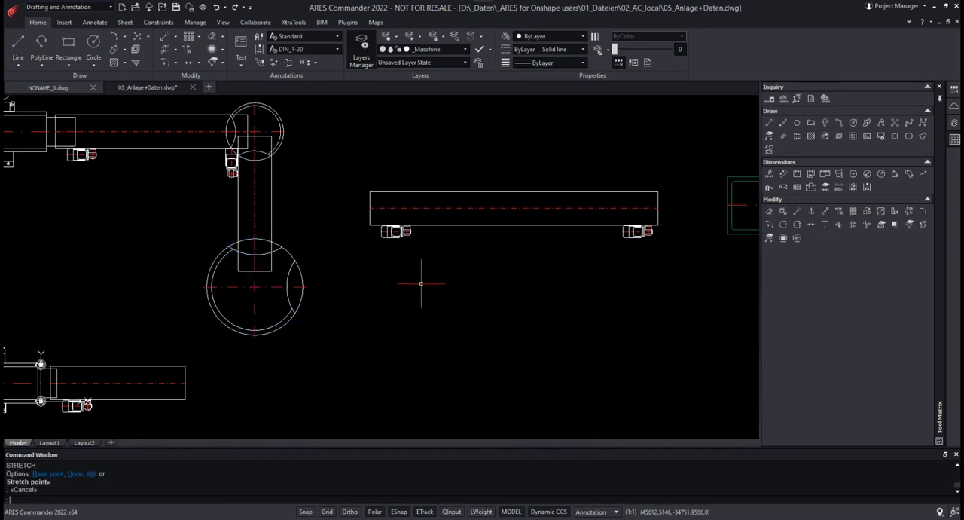
# Step: Move the horizontal conveyor block from the midpoint of its near end onto the axis at the enlarged turntable's side opening
pyautogui.click(452, 226)
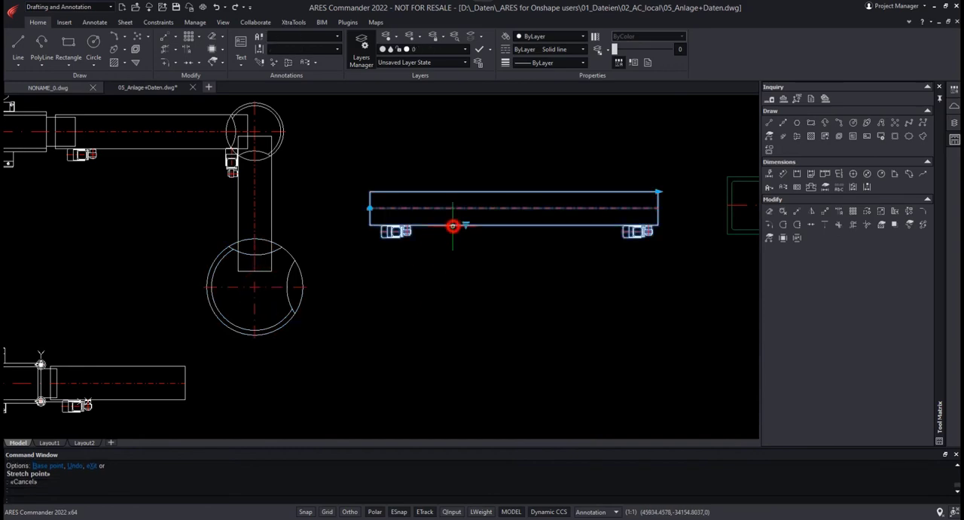
pyautogui.rightClick(457, 264)
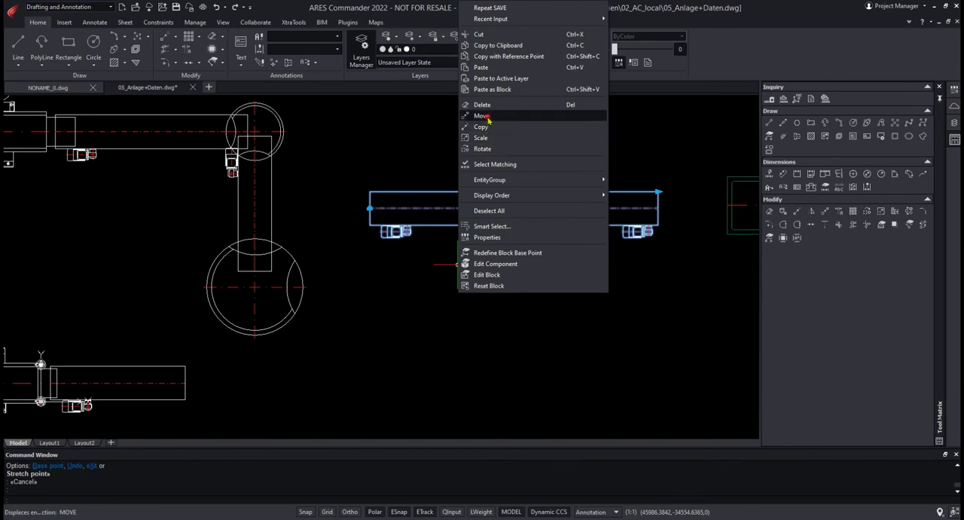
pyautogui.click(487, 116)
pyautogui.click(370, 208)
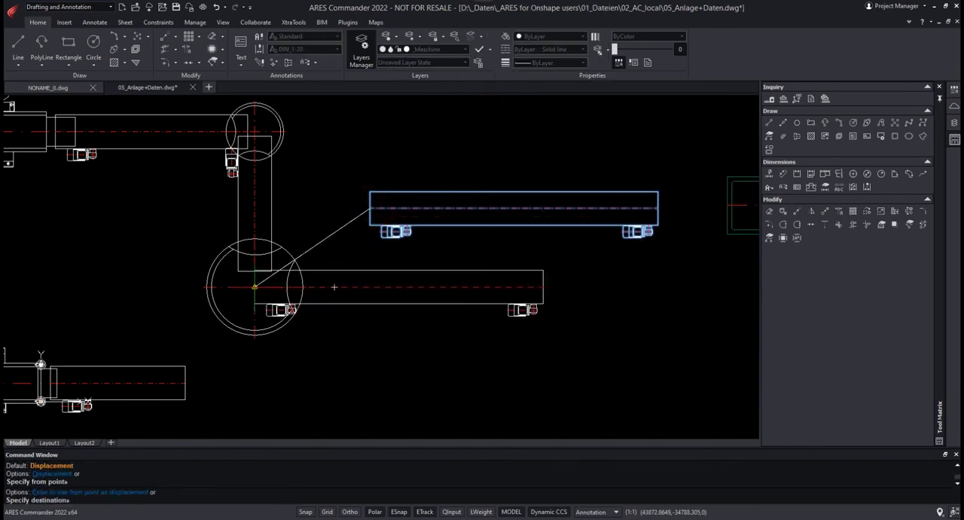
pyautogui.click(296, 287)
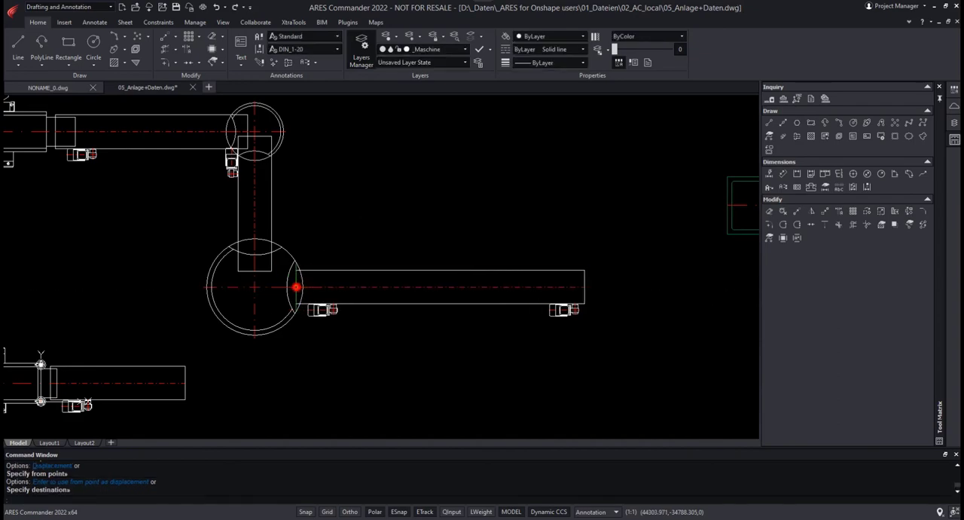
# Step: Shorten the moved conveyor block to a smaller length increment and switch its motor variant to Motor vorn
pyautogui.click(461, 304)
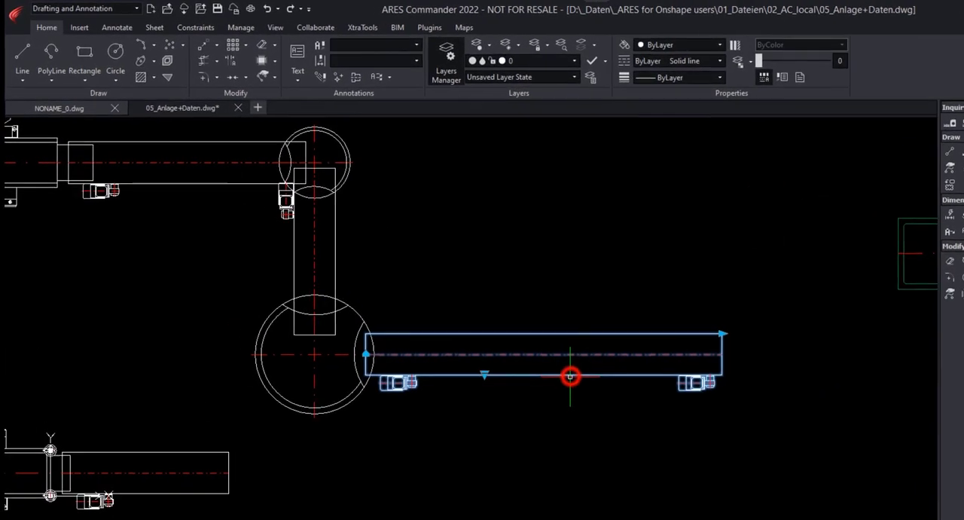
pyautogui.click(721, 333)
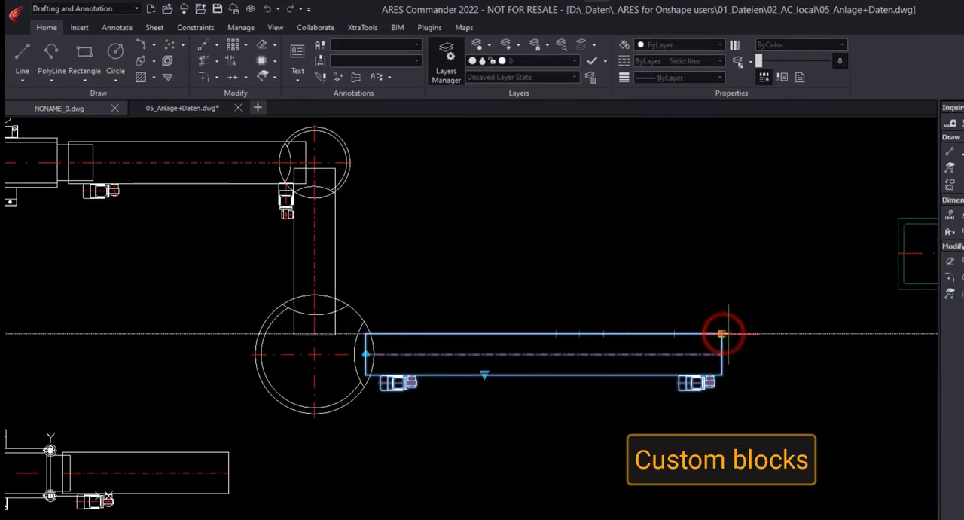
pyautogui.click(603, 334)
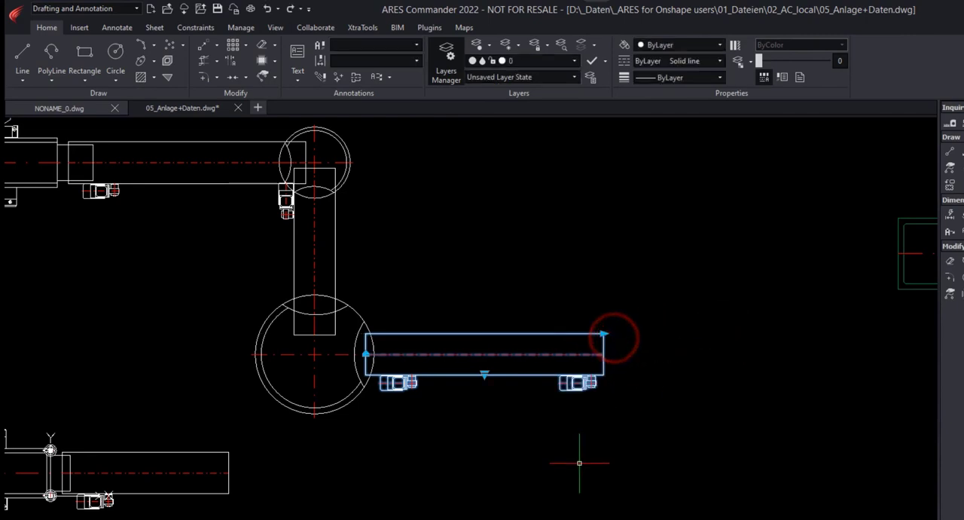
pyautogui.click(485, 374)
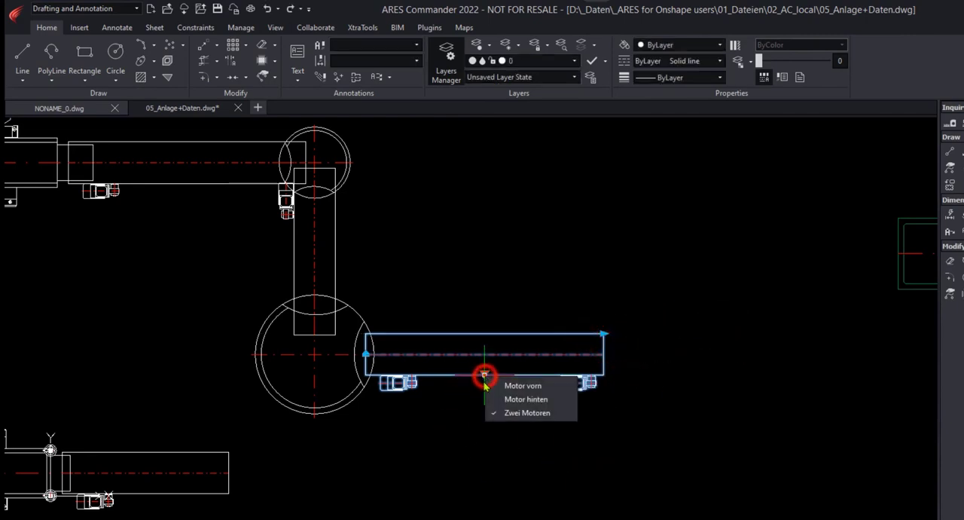
pyautogui.click(523, 386)
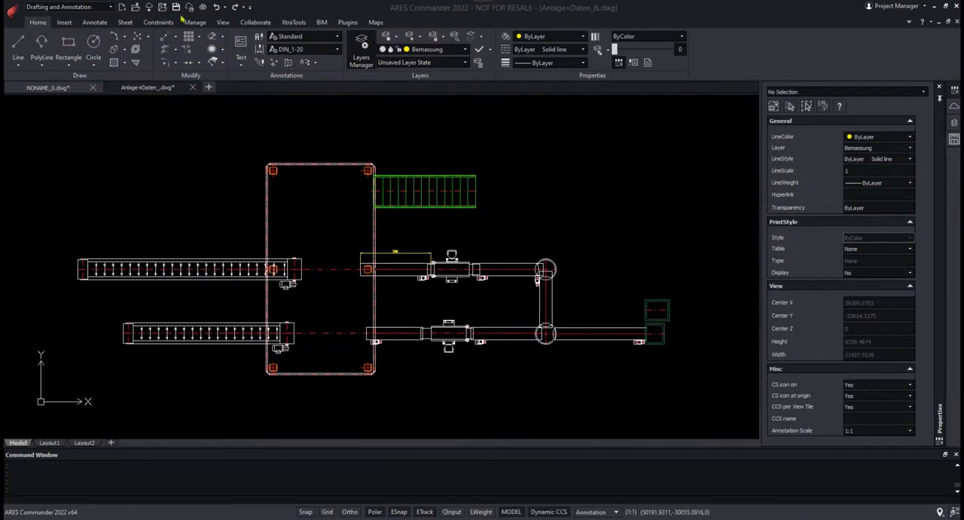
# Step: Start a new data extraction in the plant layout drawing using Positionstabelle.det as the template
pyautogui.click(67, 21)
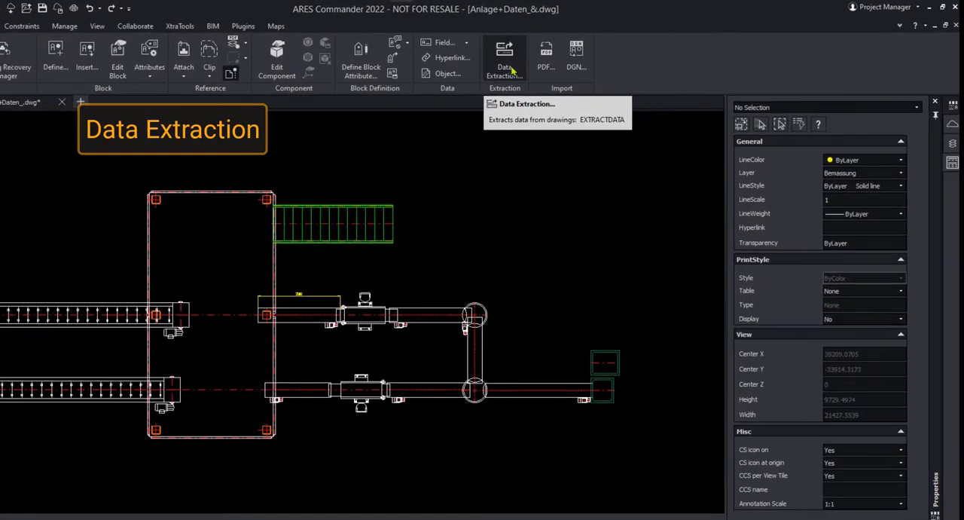
pyautogui.click(571, 45)
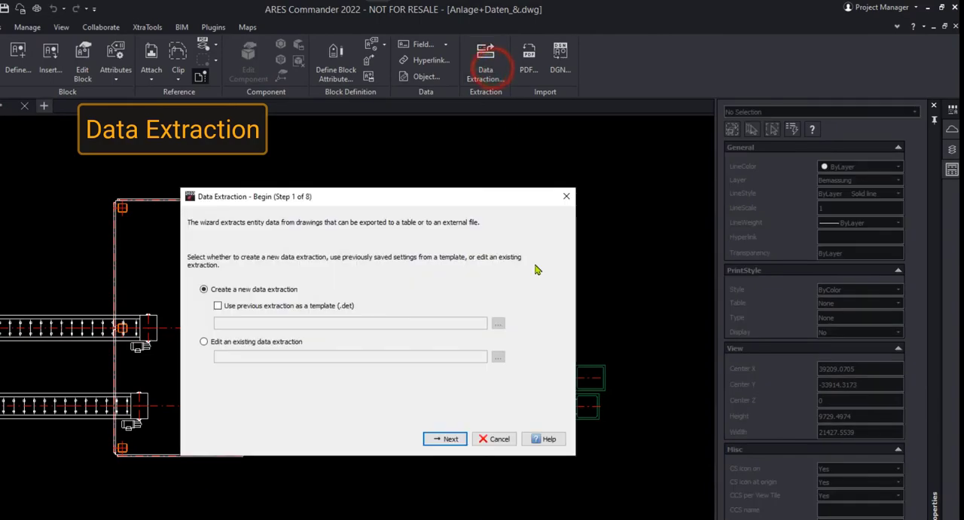
pyautogui.click(217, 305)
pyautogui.click(498, 322)
pyautogui.click(305, 297)
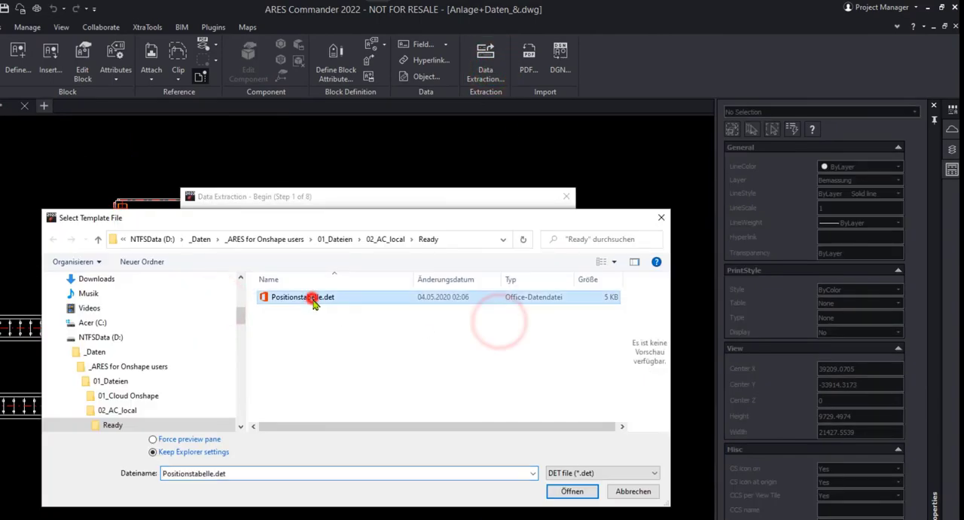
pyautogui.click(569, 490)
pyautogui.click(451, 441)
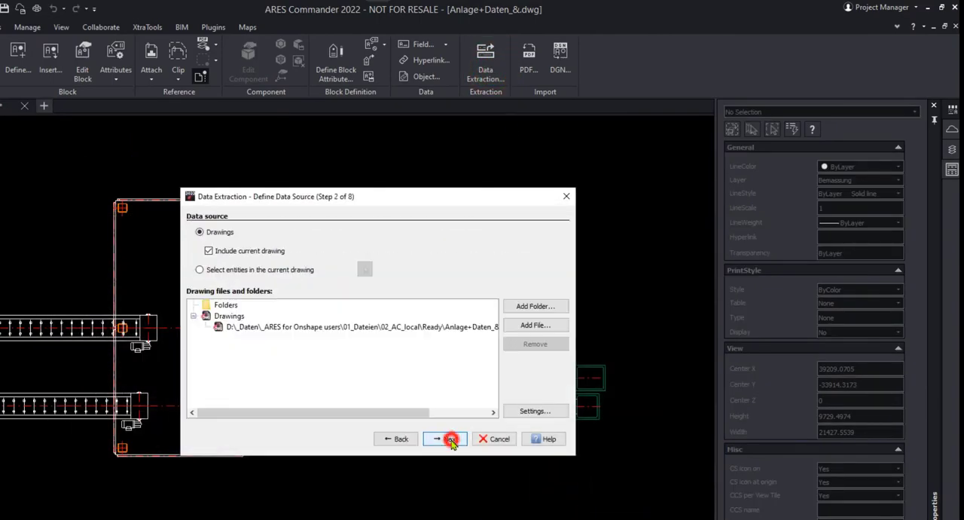
# Step: Accept the current drawing and its listed blocks as source, and restrict the extracted properties to the Custom category
pyautogui.click(453, 441)
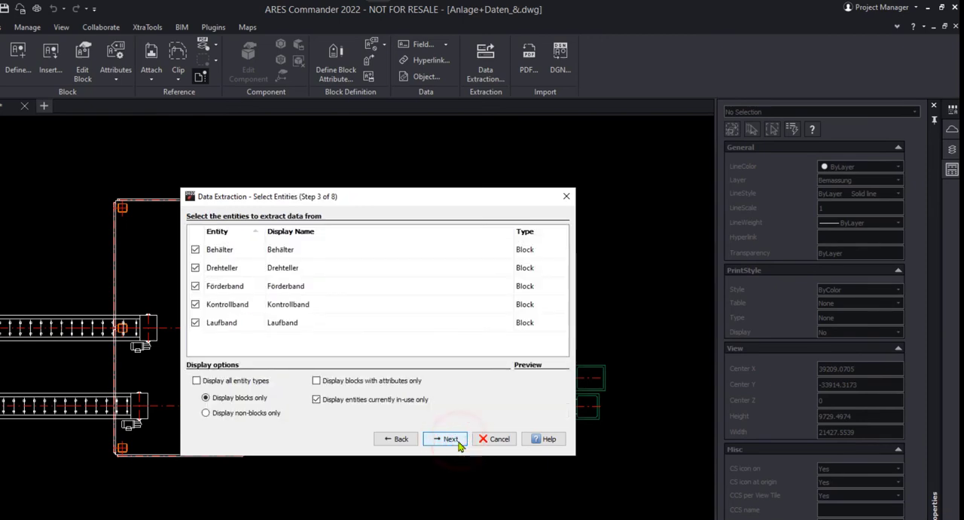
pyautogui.click(456, 440)
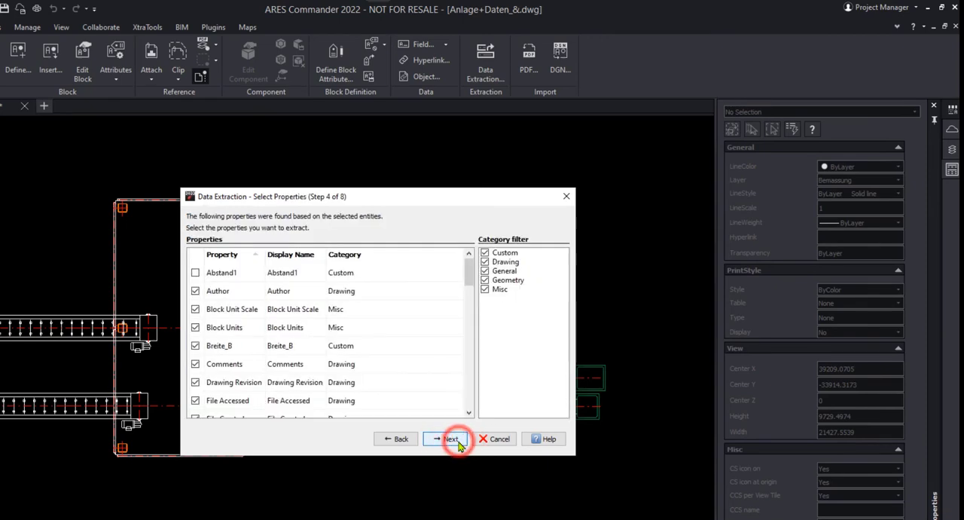
pyautogui.click(485, 289)
pyautogui.click(485, 279)
pyautogui.click(485, 271)
pyautogui.click(485, 261)
pyautogui.click(469, 354)
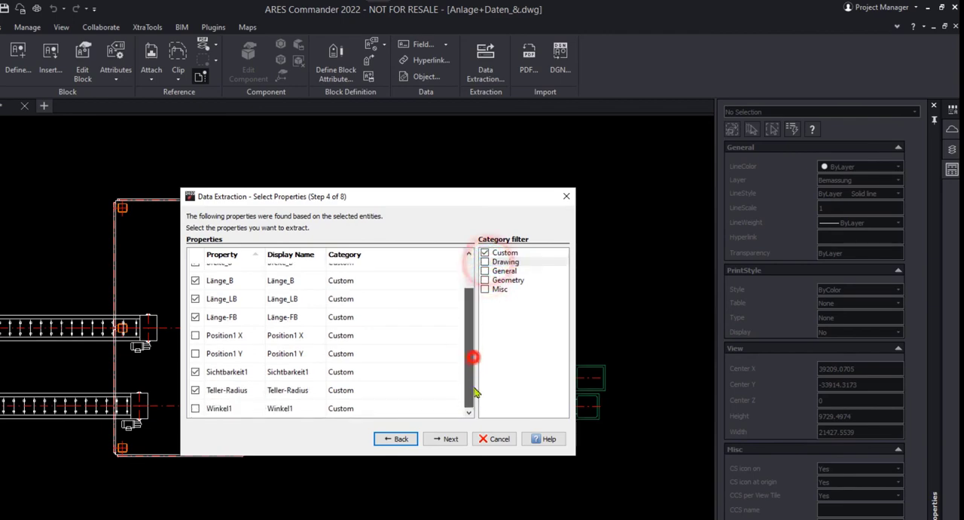
pyautogui.click(454, 440)
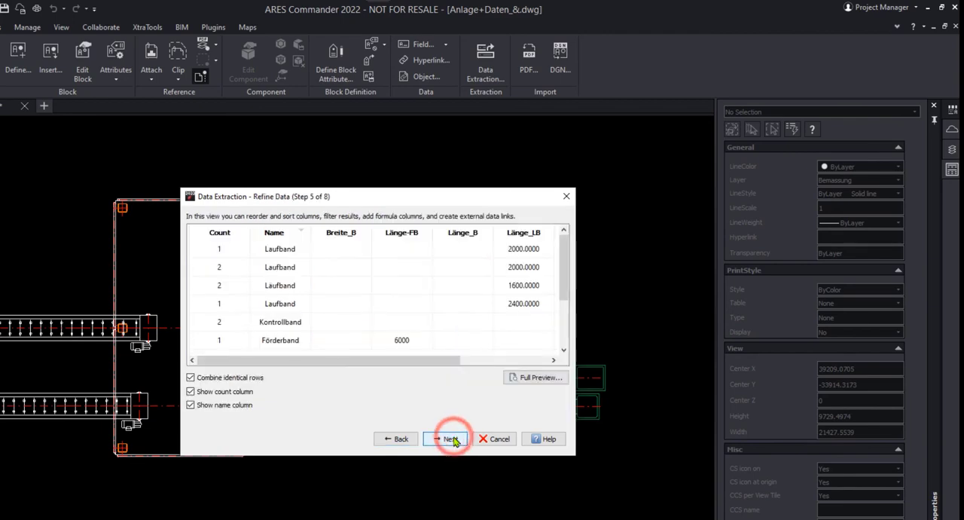
# Step: Sort the extracted data by name in ascending order and move the Länge_B column directly after Breite_B
pyautogui.click(275, 233)
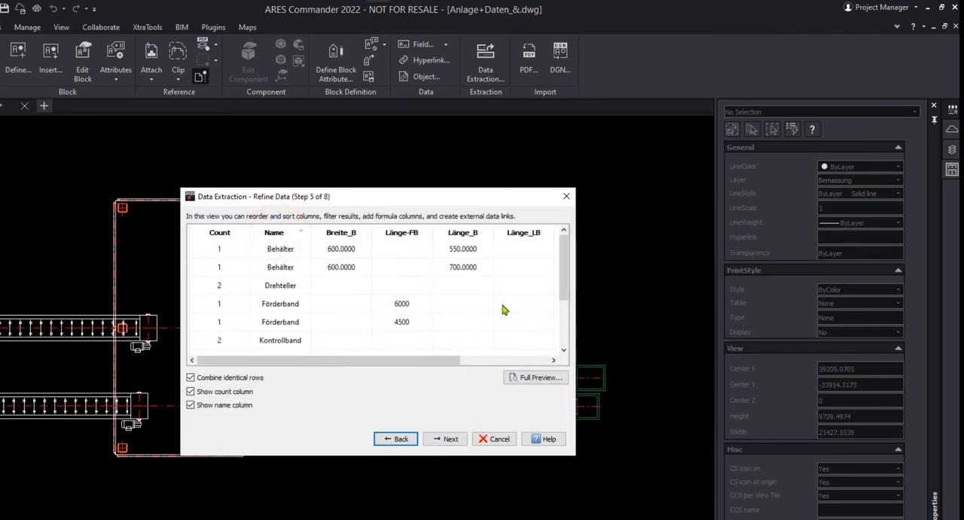
pyautogui.moveTo(462, 234); pyautogui.dragTo(384, 235)
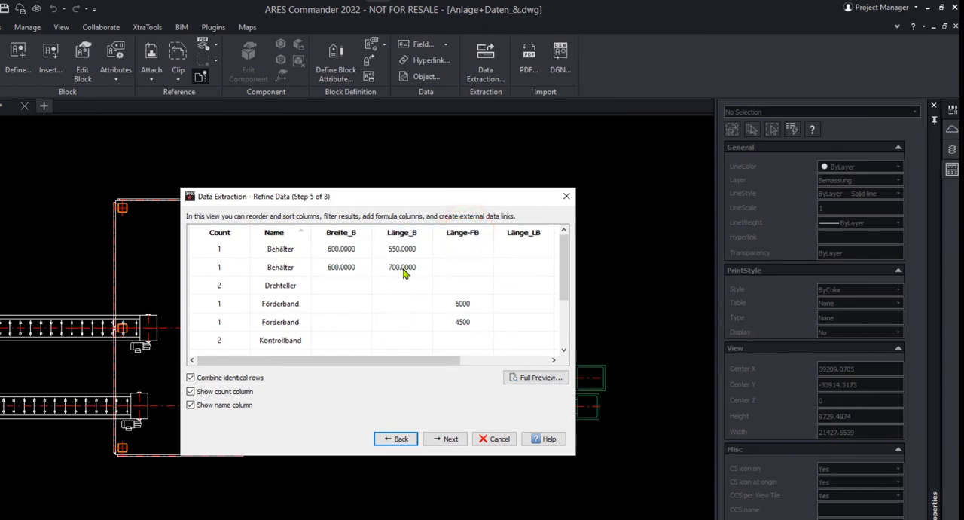
pyautogui.moveTo(444, 366); pyautogui.dragTo(532, 360)
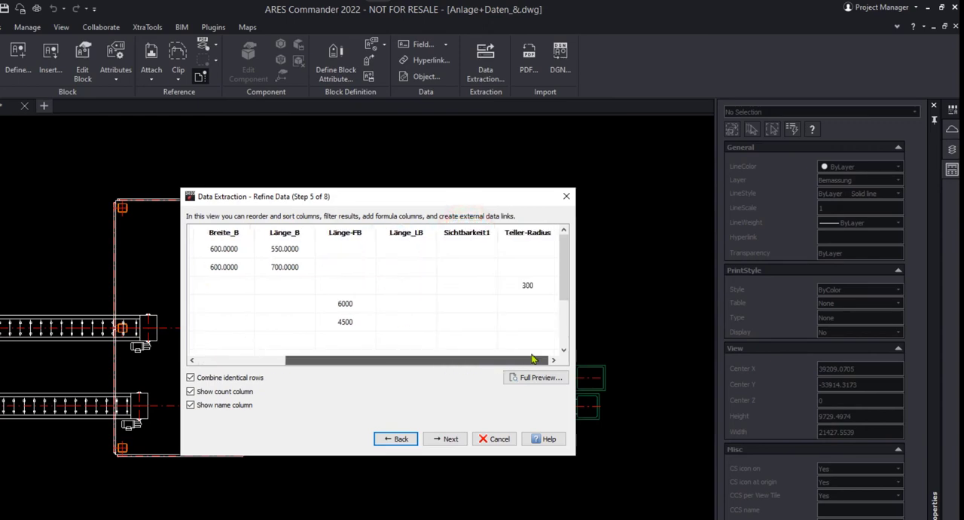
# Step: Complete the remaining data extraction pages with their existing settings and place the extracted table in the free area of the drawing
pyautogui.click(448, 439)
pyautogui.click(450, 441)
pyautogui.click(450, 439)
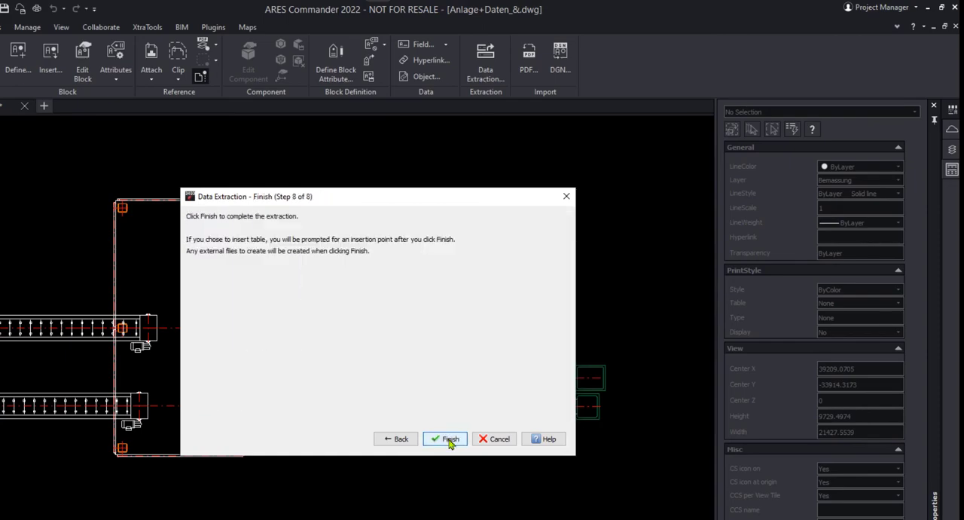
pyautogui.click(448, 438)
pyautogui.click(502, 284)
pyautogui.scroll(6, 622, 339)
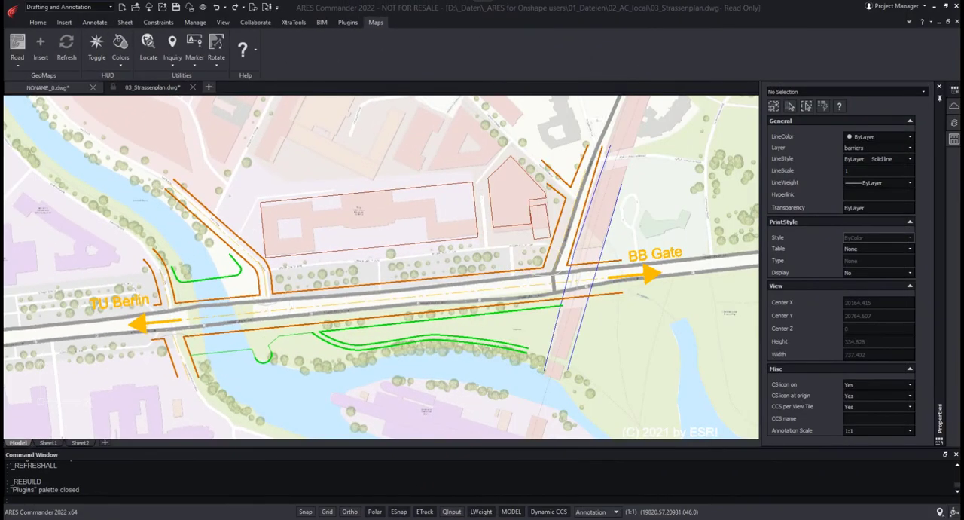
# Step: Switch the background map of the street plan to Aerial and inspect the imagery around the bridge and main road
pyautogui.click(17, 65)
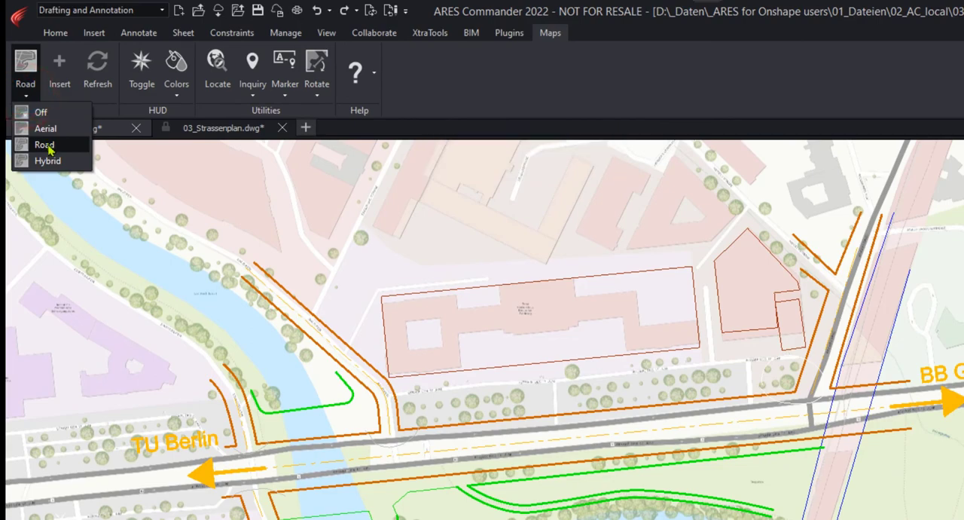
pyautogui.click(45, 128)
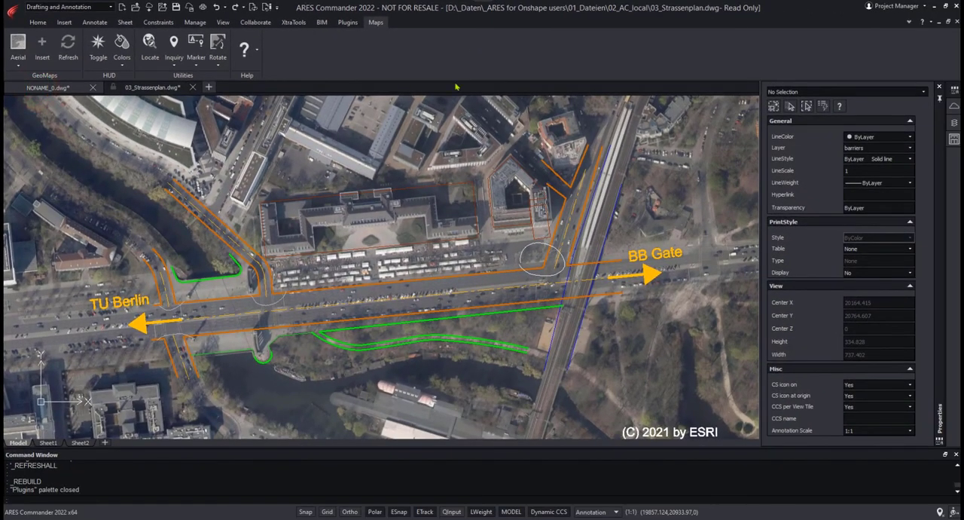
pyautogui.scroll(2, 507, 309)
pyautogui.moveTo(479, 168); pyautogui.dragTo(570, 186, button='middle')
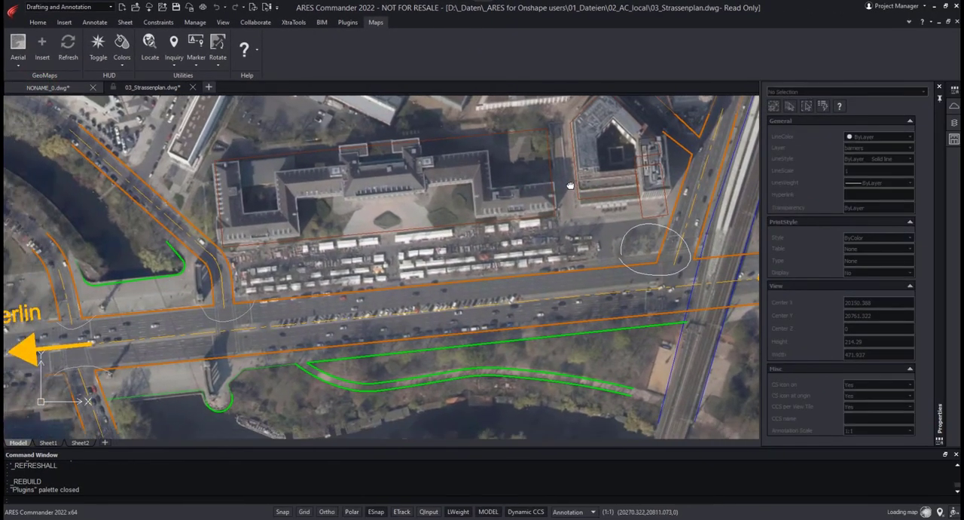
pyautogui.moveTo(503, 205); pyautogui.dragTo(582, 201, button='middle')
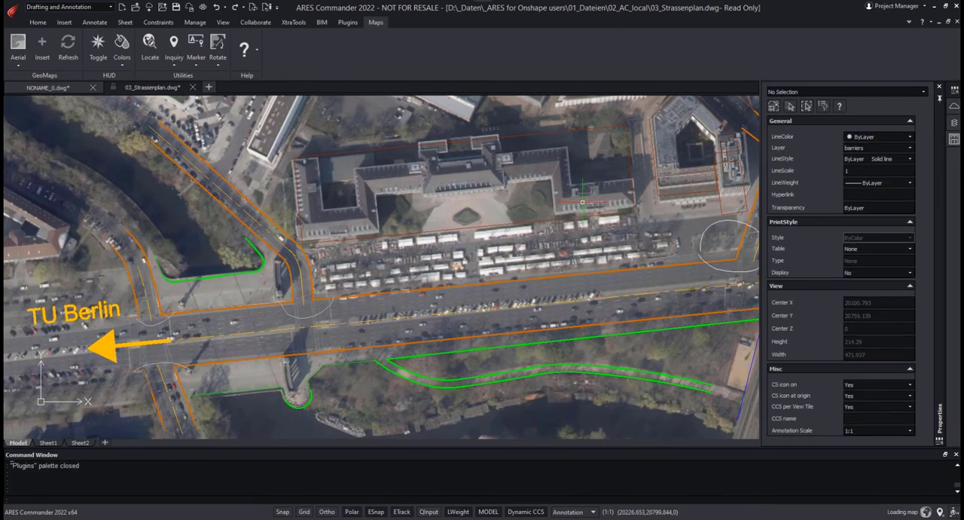
# Step: Turn off the background map and the line weight display in the street plan, focusing on the side-road junction
pyautogui.click(17, 66)
pyautogui.click(29, 76)
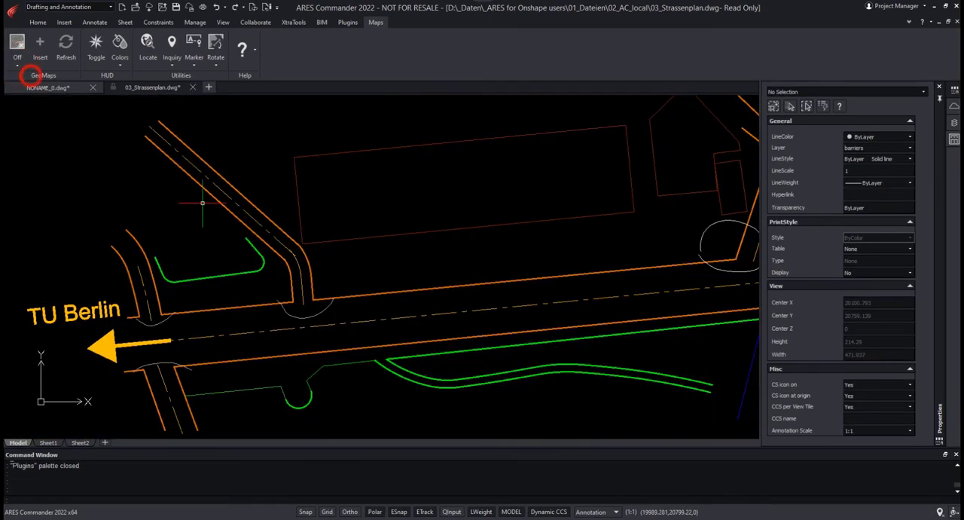
pyautogui.click(481, 512)
pyautogui.scroll(5, 268, 311)
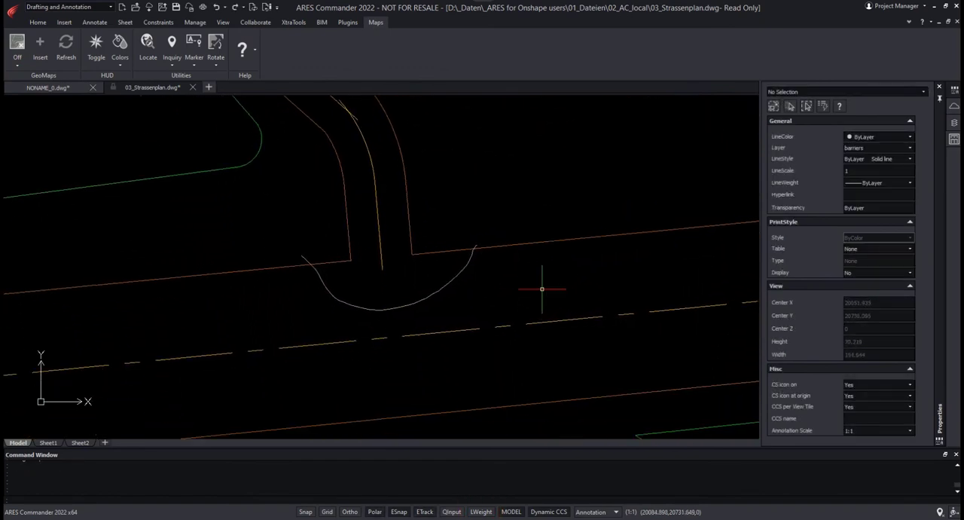
# Step: Open the Design Resources palette, list the blocks of Strassensperre.dwg and choose the holder block
pyautogui.rightClick(896, 55)
pyautogui.click(894, 117)
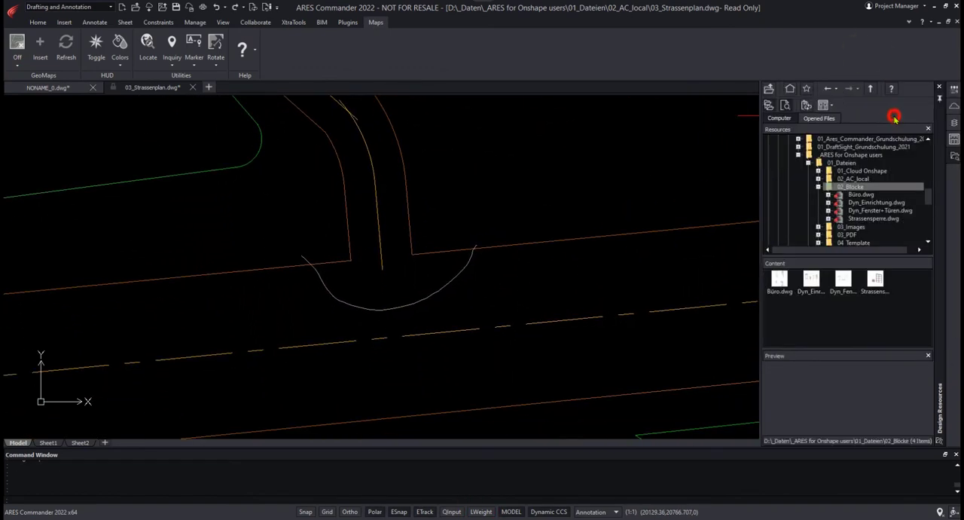
pyautogui.click(873, 218)
pyautogui.click(828, 219)
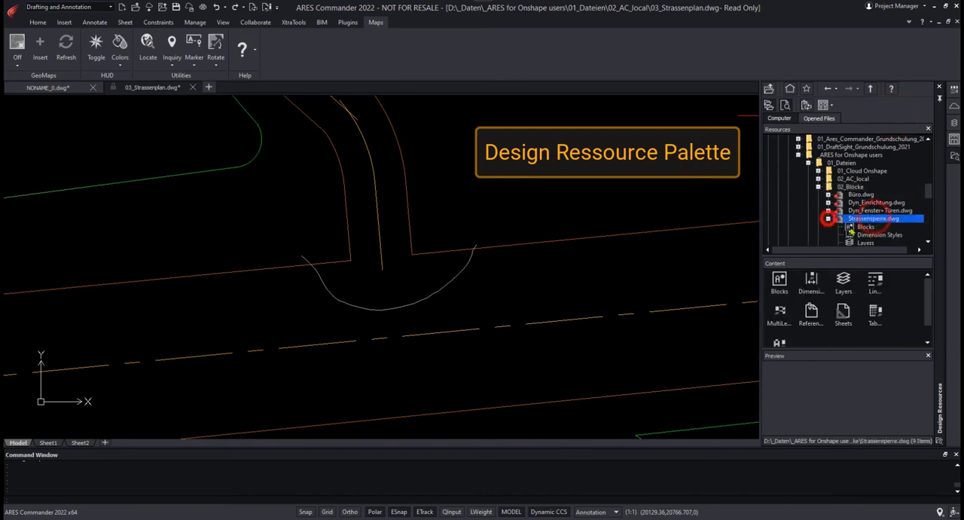
pyautogui.click(865, 227)
pyautogui.click(812, 281)
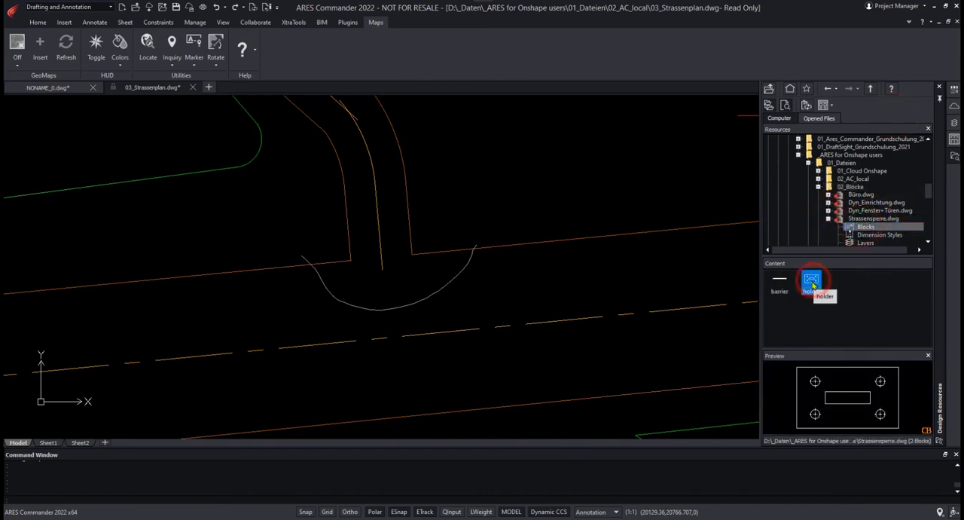
# Step: Insert the holder block at scale 2 on the side road's left edge line, aligned with that line
pyautogui.rightClick(812, 283)
pyautogui.click(833, 303)
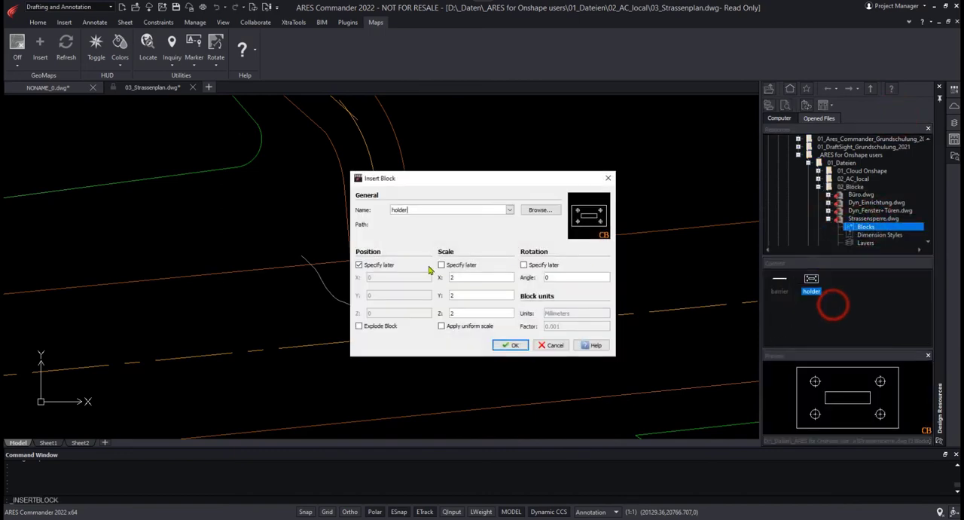
pyautogui.click(503, 346)
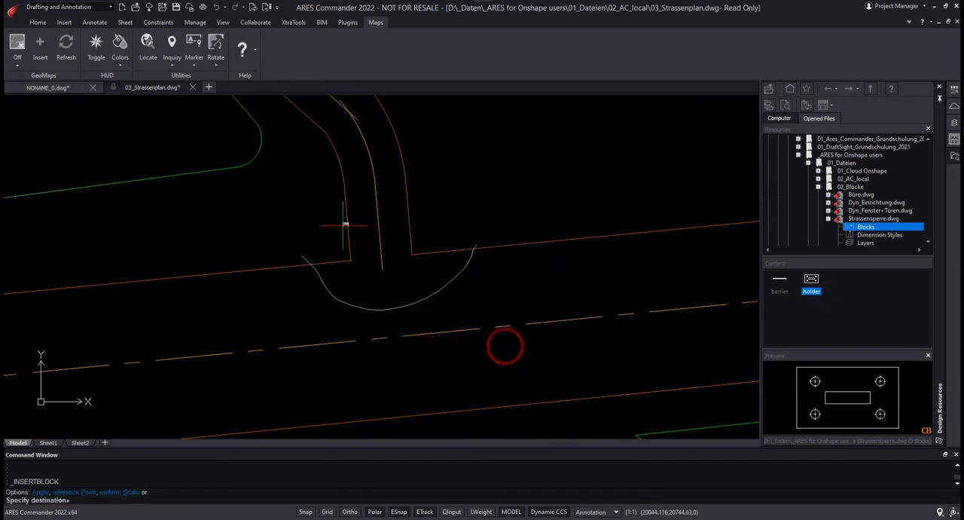
pyautogui.scroll(5, 360, 255)
pyautogui.scroll(3, 392, 276)
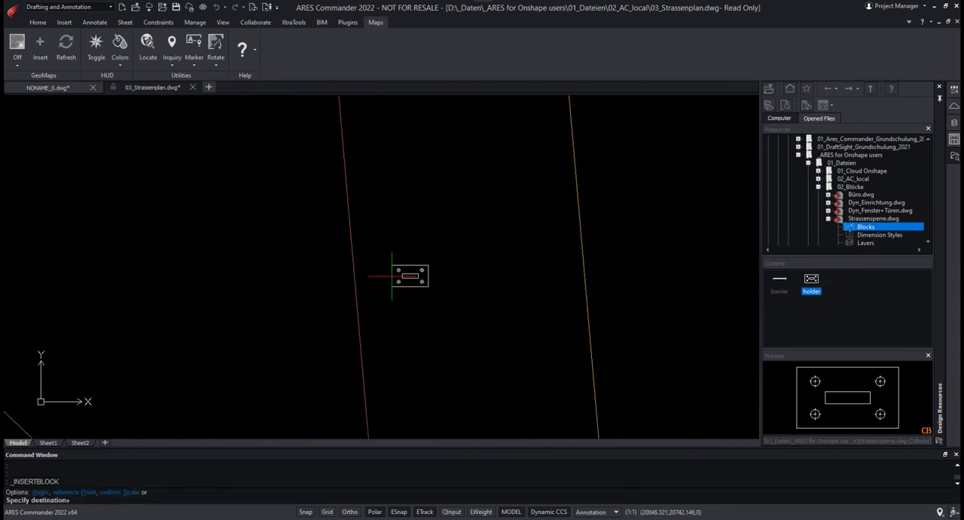
pyautogui.click(348, 309)
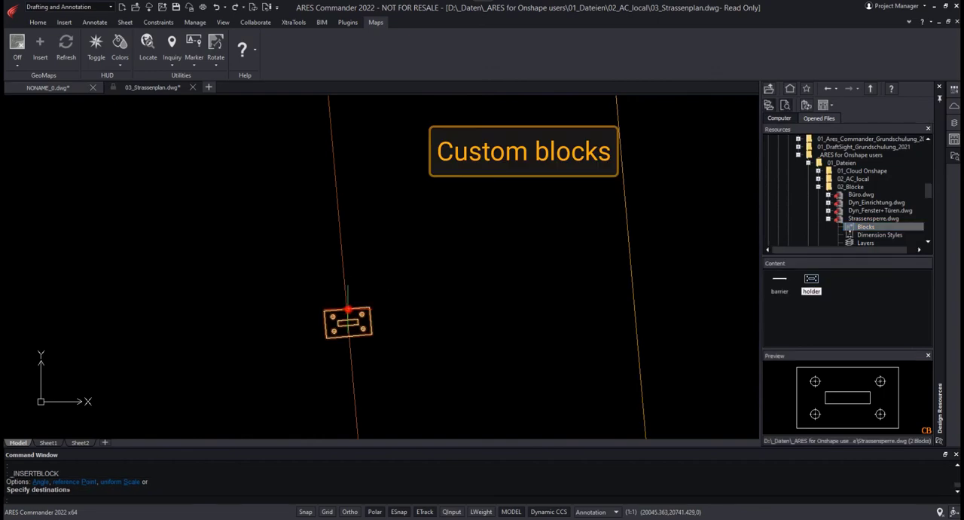
pyautogui.moveTo(478, 308); pyautogui.dragTo(467, 185, button='middle')
pyautogui.press('Escape')
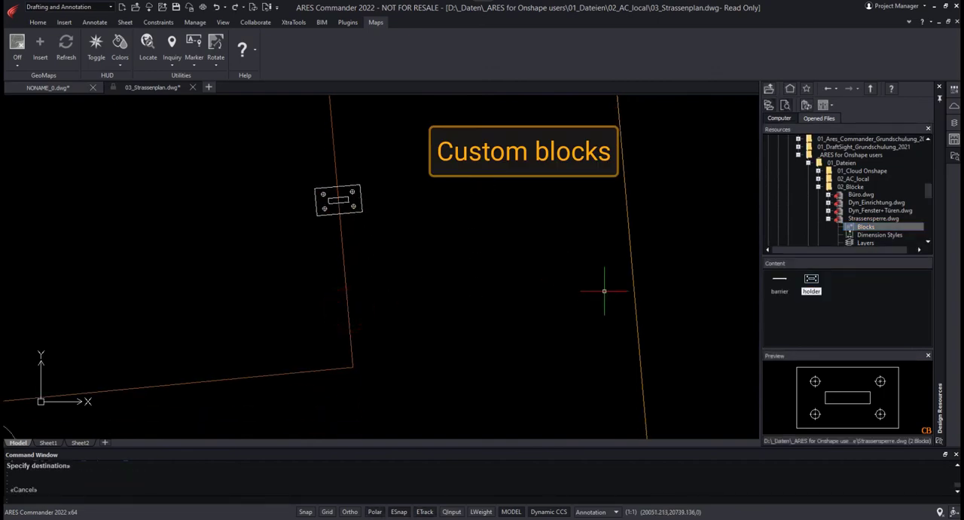
# Step: Insert a barrier block at the first holder's lower-right hole, perpendicular to the road edge, and stretch its free end toward the centre line
pyautogui.doubleClick(780, 283)
pyautogui.click(505, 343)
pyautogui.scroll(5, 369, 202)
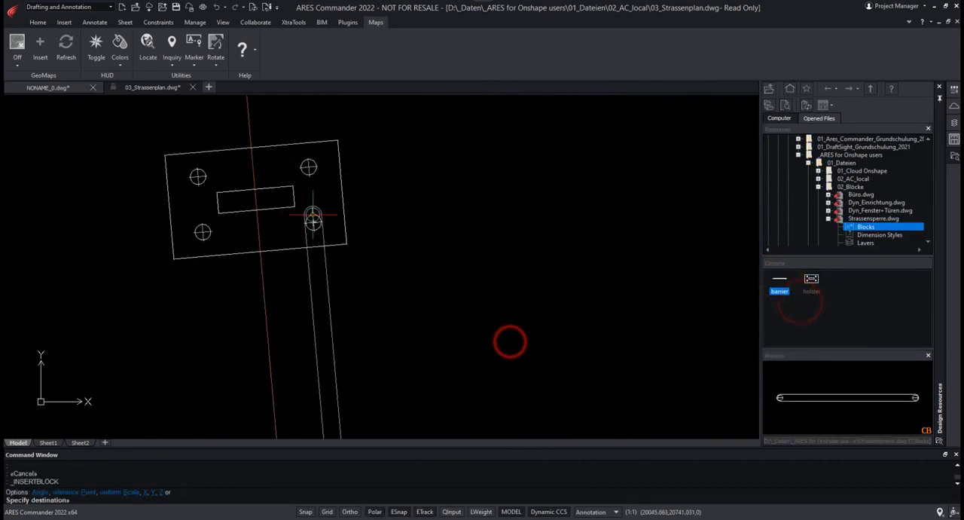
pyautogui.click(312, 221)
pyautogui.moveTo(609, 284); pyautogui.dragTo(443, 331, button='middle')
pyautogui.click(449, 256)
pyautogui.click(493, 241)
pyautogui.scroll(-5, 656, 227)
pyautogui.moveTo(656, 227); pyautogui.dragTo(383, 255, button='middle')
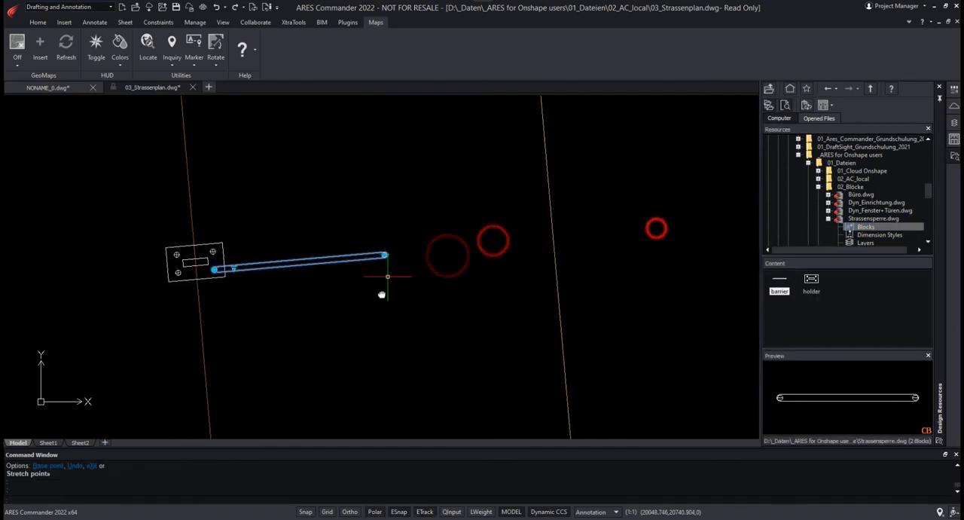
pyautogui.click(384, 254)
pyautogui.click(500, 245)
# Step: Insert a second holder block at the free end of the first barrier, aligned with the barrier
pyautogui.doubleClick(813, 275)
pyautogui.click(510, 344)
pyautogui.scroll(3, 512, 301)
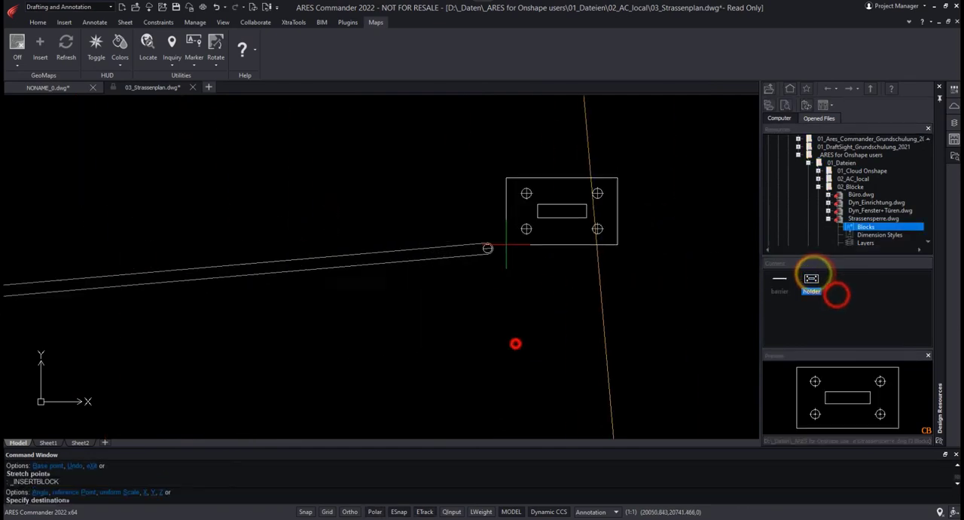
pyautogui.scroll(3, 497, 261)
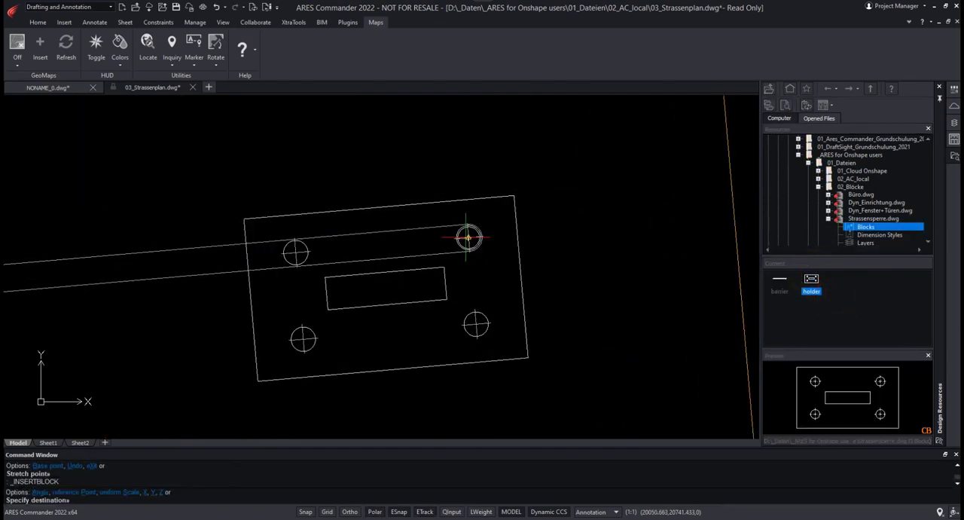
pyautogui.click(469, 238)
# Step: Insert a second barrier block at the second holder's lower-right hole and stretch its free end across the centre line
pyautogui.moveTo(531, 283); pyautogui.dragTo(322, 341, button='middle')
pyautogui.rightClick(779, 277)
pyautogui.click(803, 300)
pyautogui.click(505, 341)
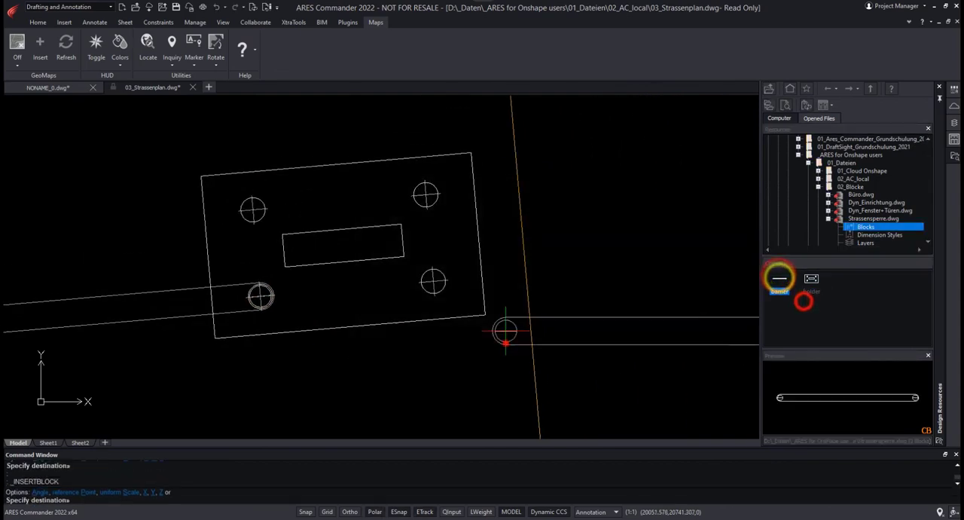
pyautogui.click(435, 280)
pyautogui.scroll(-4, 489, 299)
pyautogui.moveTo(580, 326); pyautogui.dragTo(255, 340, button='middle')
pyautogui.click(308, 297)
pyautogui.moveTo(361, 286); pyautogui.dragTo(593, 267)
# Step: Insert a third holder block at scale 2 on the free end of the second barrier
pyautogui.scroll(-5, 665, 339)
pyautogui.moveTo(665, 339); pyautogui.dragTo(476, 347, button='middle')
pyautogui.click(809, 280)
pyautogui.doubleClick(811, 283)
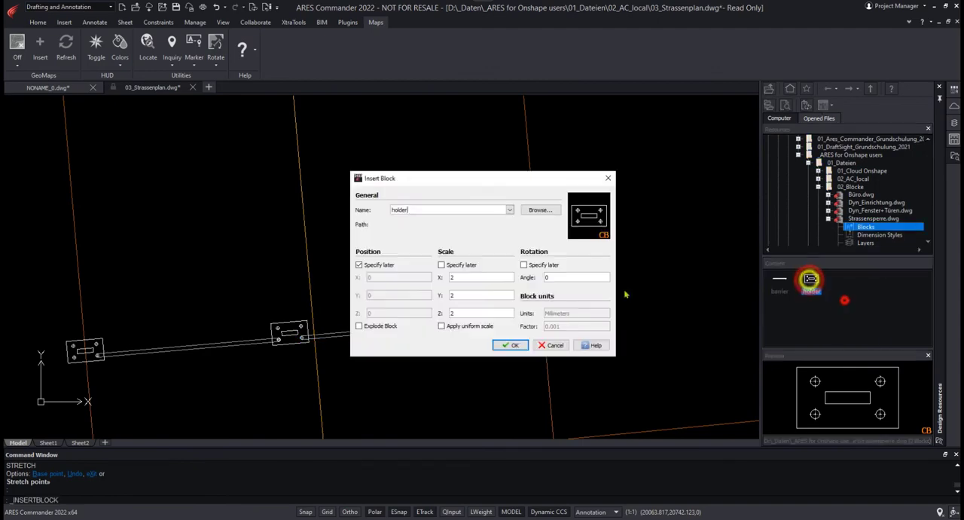
pyautogui.click(512, 341)
pyautogui.scroll(4, 512, 340)
pyautogui.scroll(3, 357, 279)
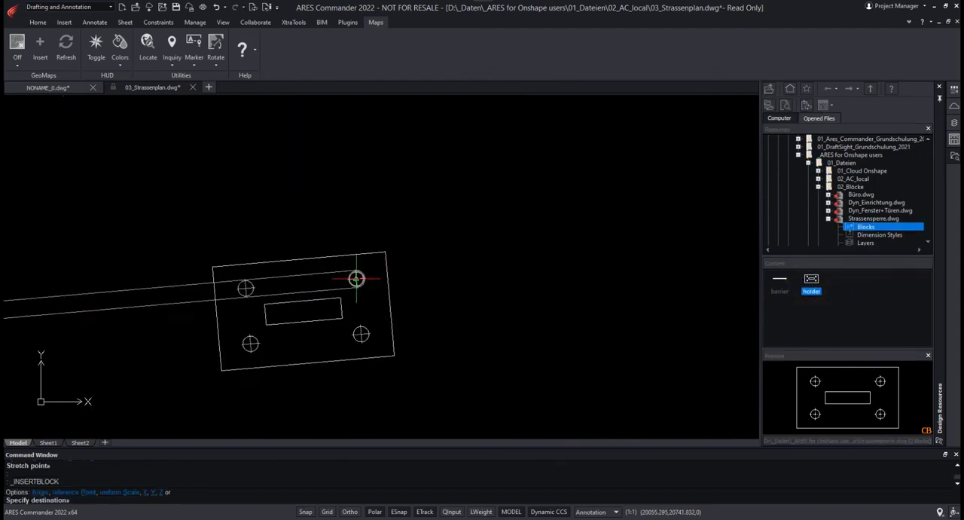
pyautogui.click(357, 280)
# Step: Insert a third barrier block at the third holder's lower-right hole and stretch its free end past the side road's right edge
pyautogui.rightClick(780, 279)
pyautogui.click(806, 301)
pyautogui.click(510, 341)
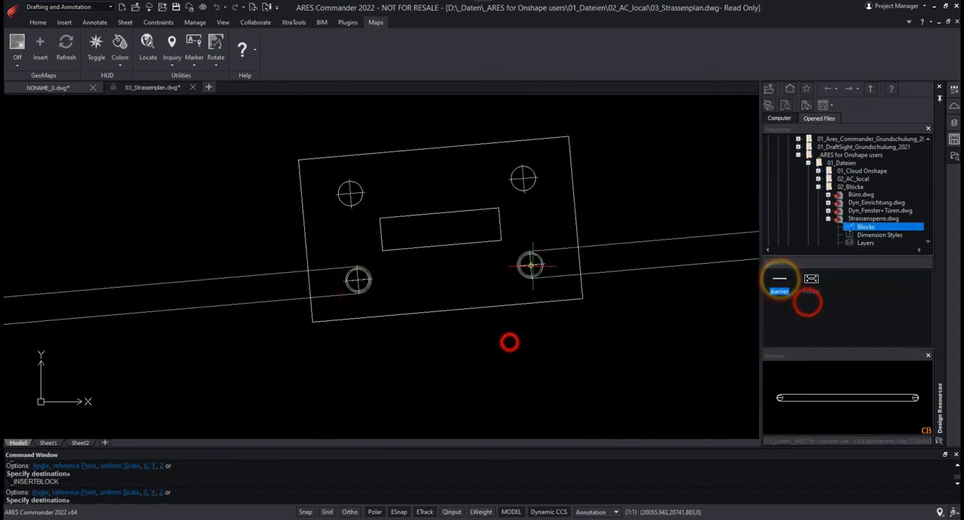
pyautogui.click(534, 264)
pyautogui.scroll(-5, 546, 377)
pyautogui.moveTo(545, 384); pyautogui.dragTo(275, 393, button='middle')
pyautogui.scroll(2, 275, 393)
pyautogui.click(445, 329)
pyautogui.click(462, 331)
pyautogui.click(484, 322)
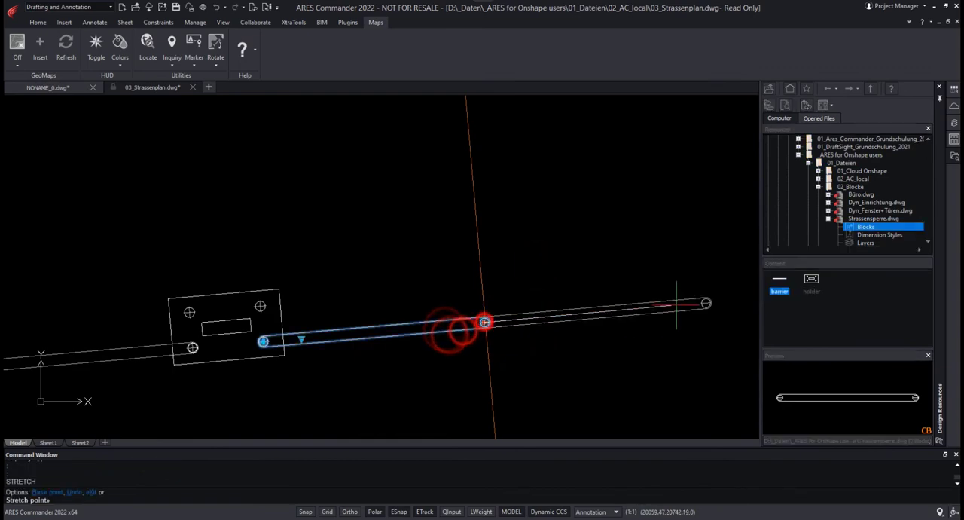
pyautogui.click(684, 303)
# Step: Insert a fourth holder block on the free end of the third barrier to close off the road
pyautogui.moveTo(684, 304); pyautogui.dragTo(434, 284, button='middle')
pyautogui.rightClick(811, 279)
pyautogui.click(836, 299)
pyautogui.click(517, 346)
pyautogui.scroll(3, 489, 301)
pyautogui.scroll(2, 488, 300)
pyautogui.press('ctrl')
pyautogui.press('ctrl')
pyautogui.press('ctrl')
pyautogui.press('ctrl')
pyautogui.press('ctrl')
pyautogui.press('ctrl')
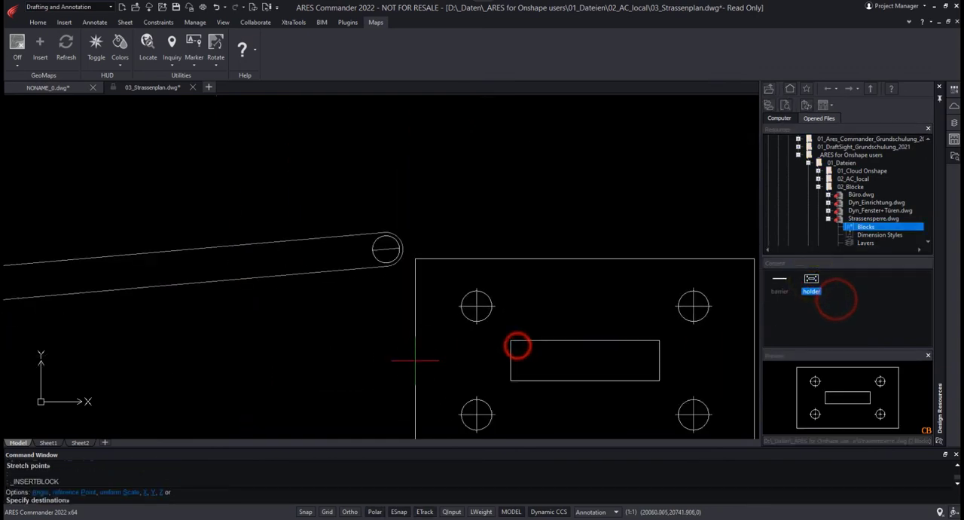
pyautogui.click(388, 251)
# Step: Tilt the view into 3D and set the Visibility1 property of all four holder blocks to 3D holder
pyautogui.scroll(-8, 433, 347)
pyautogui.scroll(-4, 379, 375)
pyautogui.moveTo(298, 417); pyautogui.dragTo(467, 317, button='middle')
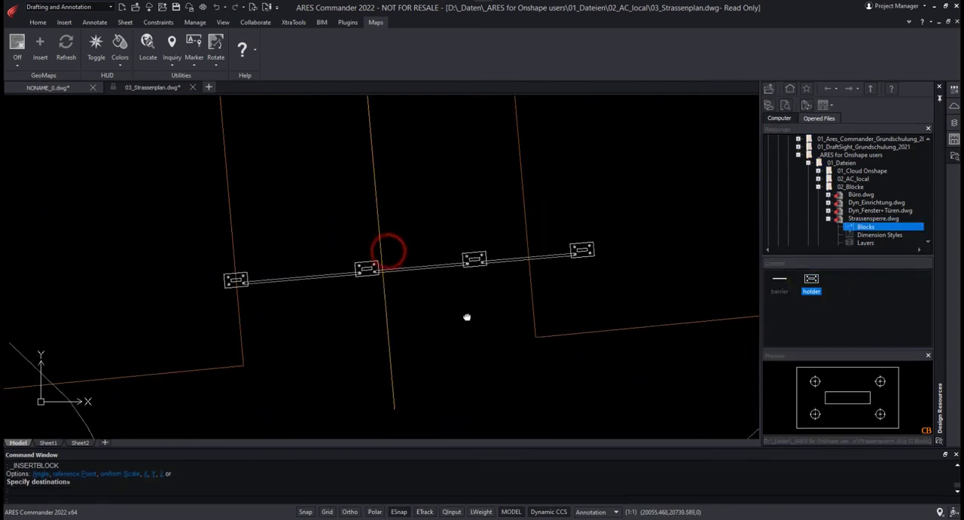
pyautogui.keyDown('shift'); pyautogui.moveTo(578, 371); pyautogui.dragTo(573, 304, button='middle'); pyautogui.keyUp('shift')
pyautogui.click(954, 89)
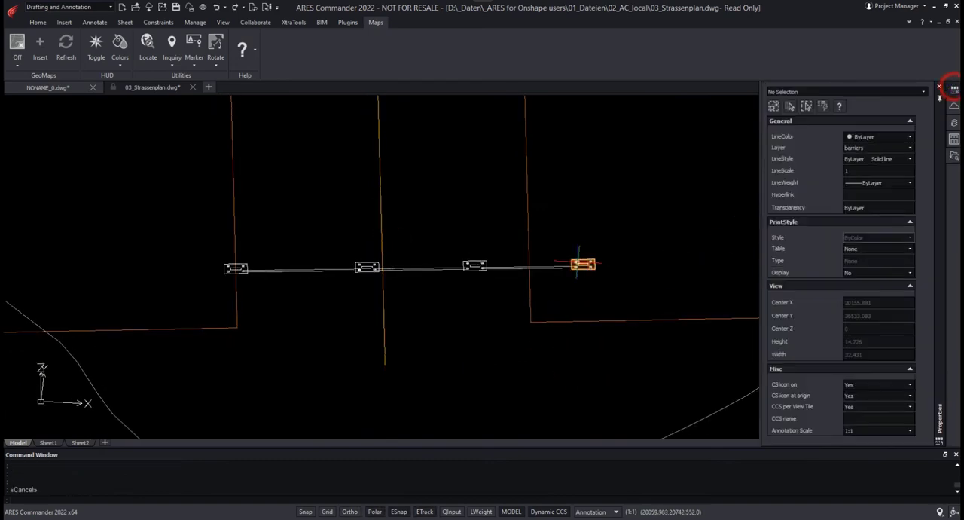
pyautogui.click(583, 264)
pyautogui.click(475, 266)
pyautogui.click(366, 266)
pyautogui.click(235, 268)
pyautogui.click(909, 425)
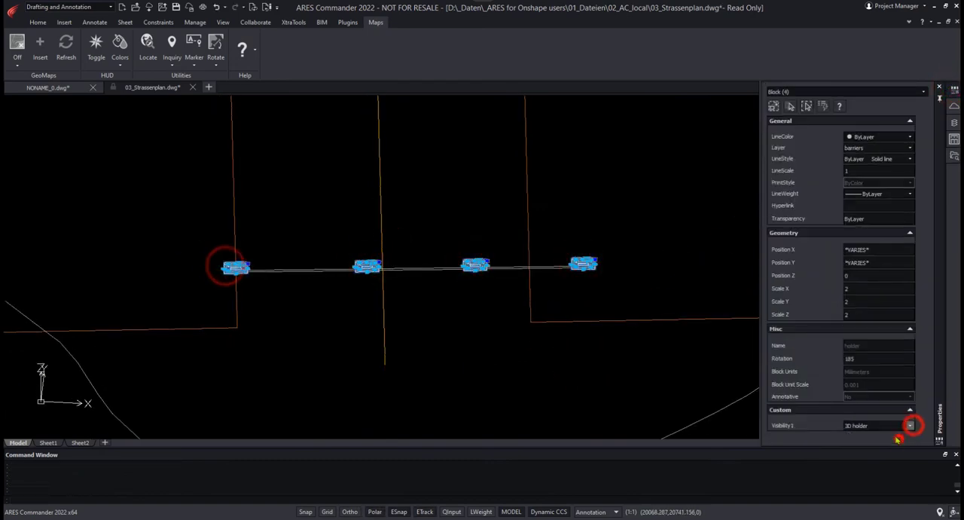
# Step: Switch the Sichtbarkeit1 visibility property of all three barrier blocks to their 3D representation
pyautogui.press('Escape')
pyautogui.click(512, 266)
pyautogui.click(437, 268)
pyautogui.click(308, 269)
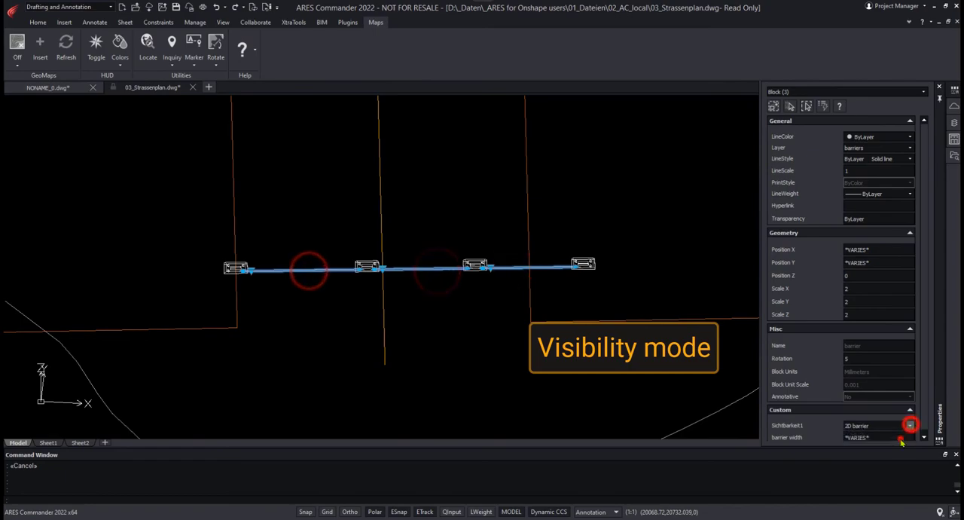
pyautogui.click(900, 440)
# Step: Apply Gouraud shading to the view and inspect the 3D road barrier up close
pyautogui.press('Escape')
pyautogui.click(226, 23)
pyautogui.click(303, 63)
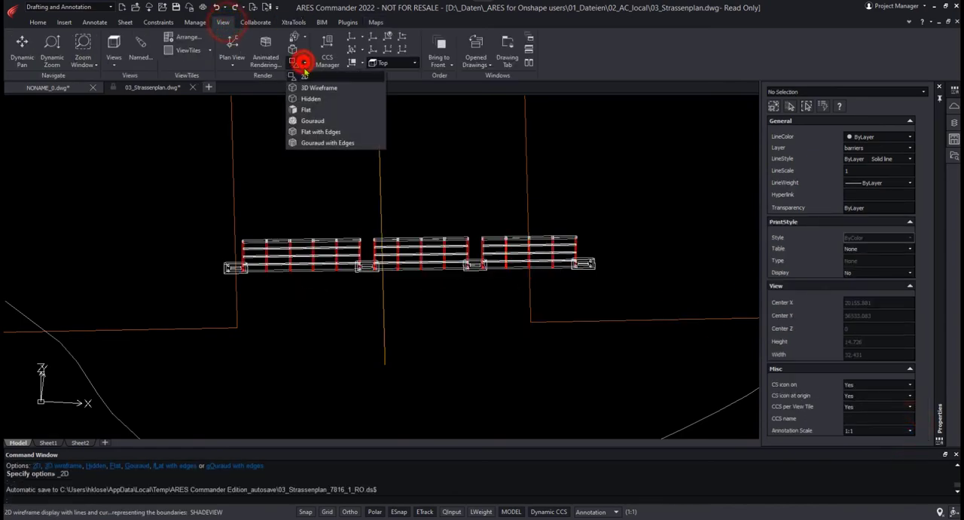
pyautogui.click(318, 119)
pyautogui.scroll(6, 522, 262)
pyautogui.keyDown('shift'); pyautogui.moveTo(624, 312); pyautogui.dragTo(574, 324, button='middle'); pyautogui.keyUp('shift')
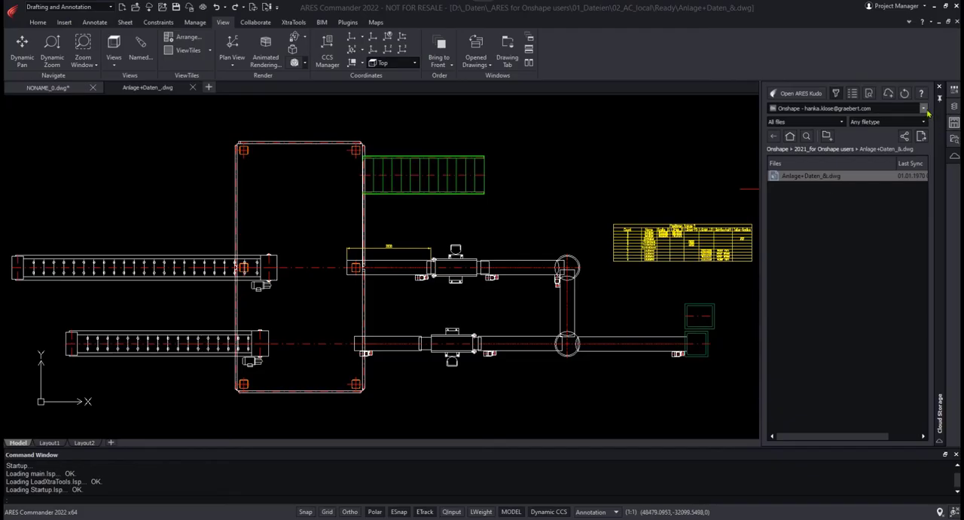
# Step: Switch the cloud storage to ARES Kudo Drive and save Anlage+Daten_&.dwg there as an R2018 drawing
pyautogui.click(923, 108)
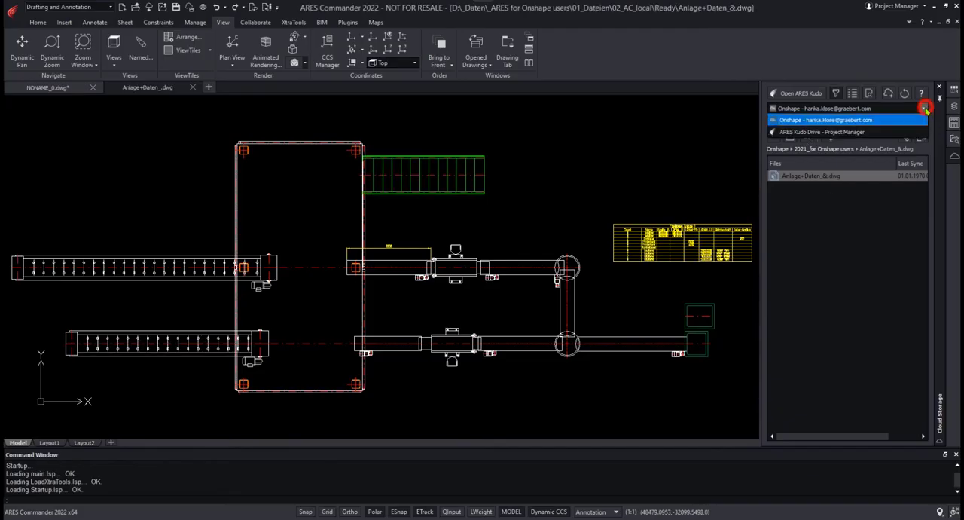
pyautogui.click(859, 130)
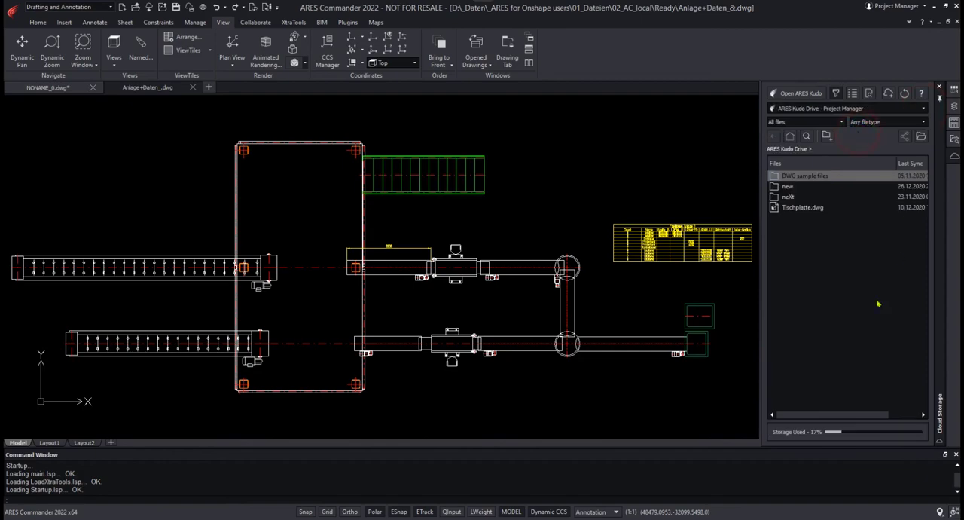
pyautogui.rightClick(154, 87)
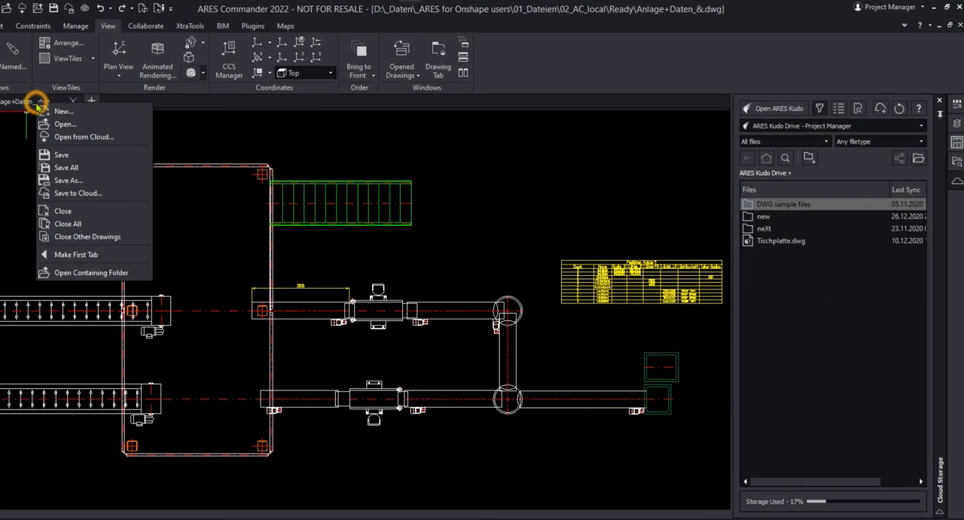
pyautogui.click(78, 194)
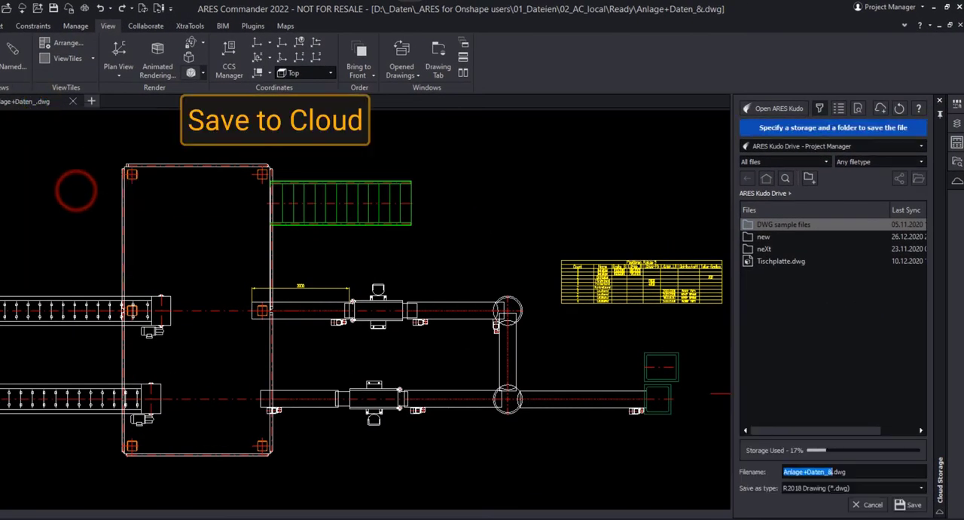
pyautogui.click(912, 505)
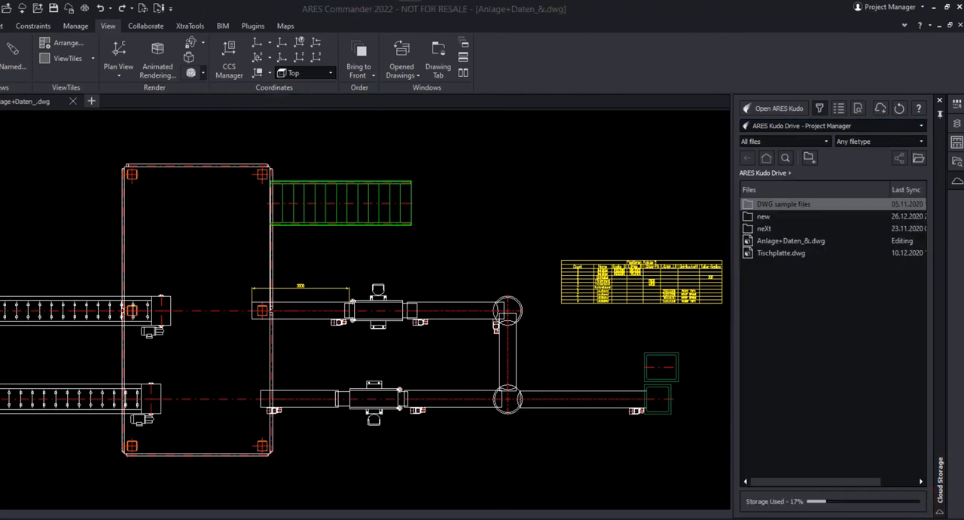
# Step: Enable a view-only link for Anlage+Daten_&.dwg in its sharing options with 30-day expiry and copy the link
pyautogui.rightClick(777, 240)
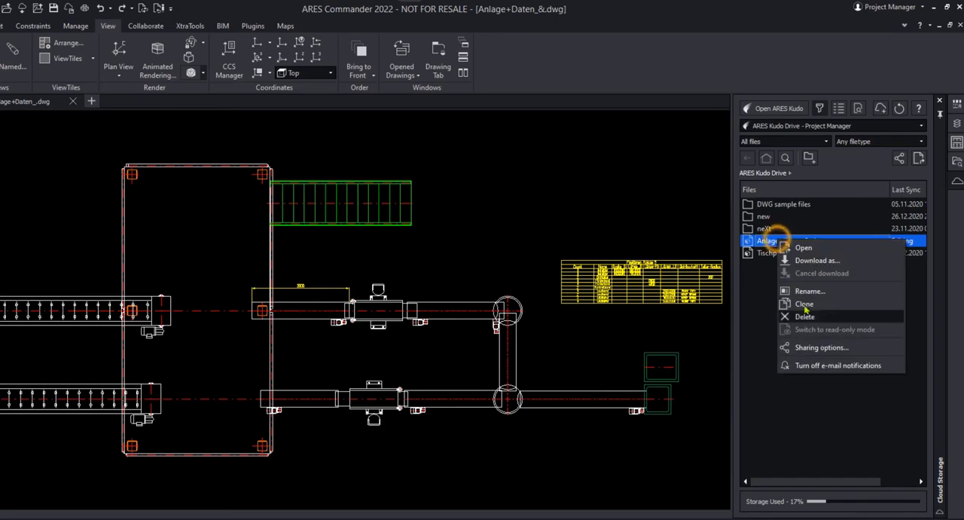
pyautogui.click(832, 346)
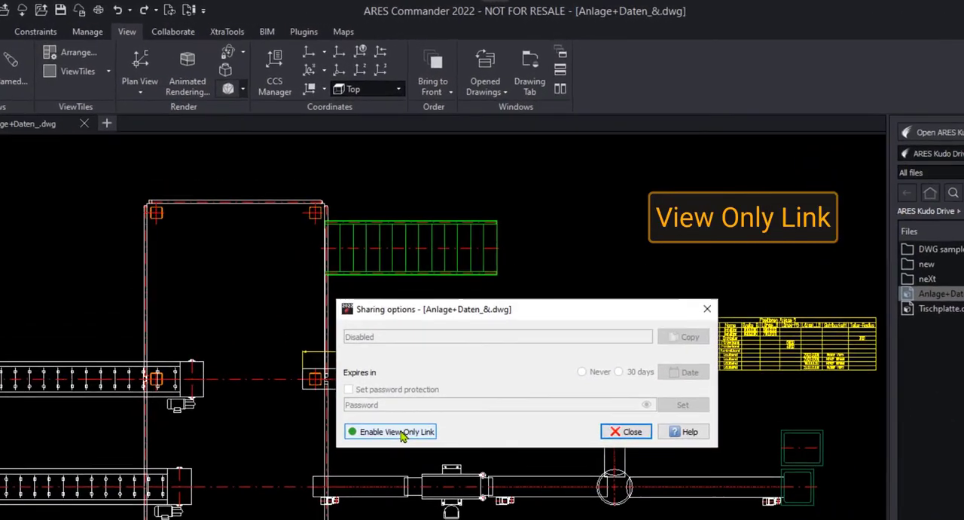
pyautogui.click(331, 366)
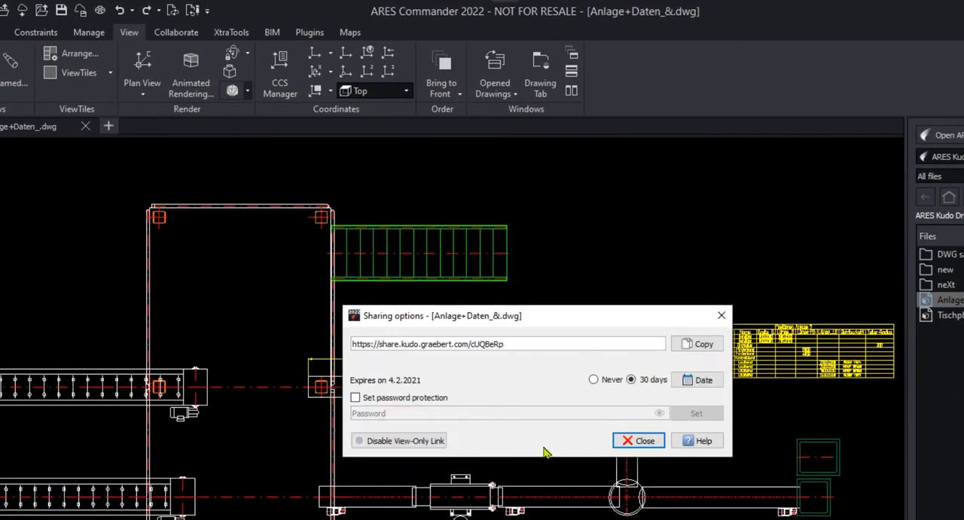
pyautogui.click(700, 344)
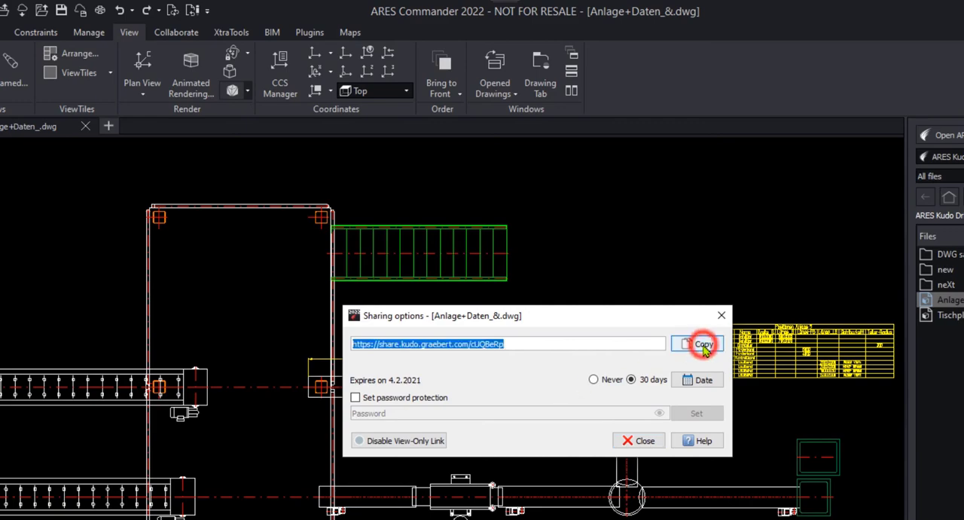
pyautogui.click(644, 440)
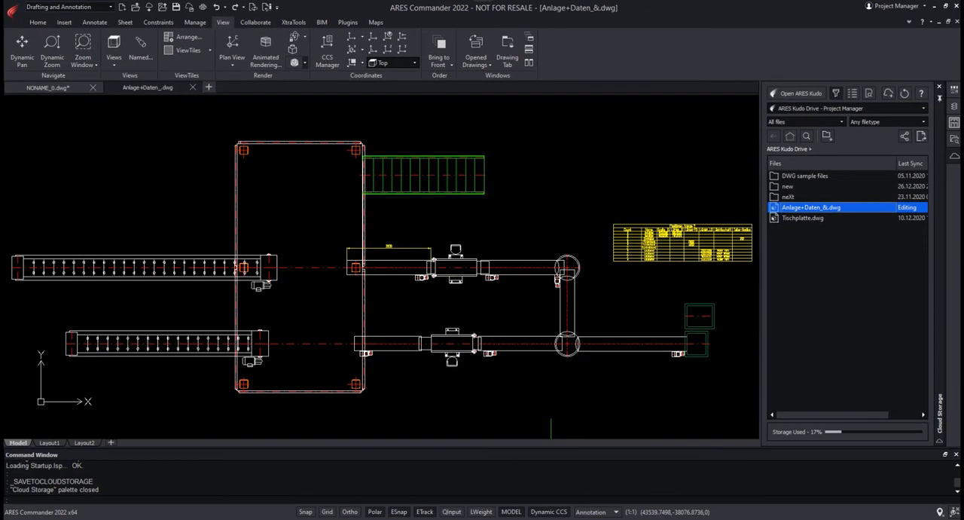
# Step: Switch to the private Firefox window, open the copied share link of the drawing and accept the cookie notice
pyautogui.rightClick(482, 516)
pyautogui.click(480, 468)
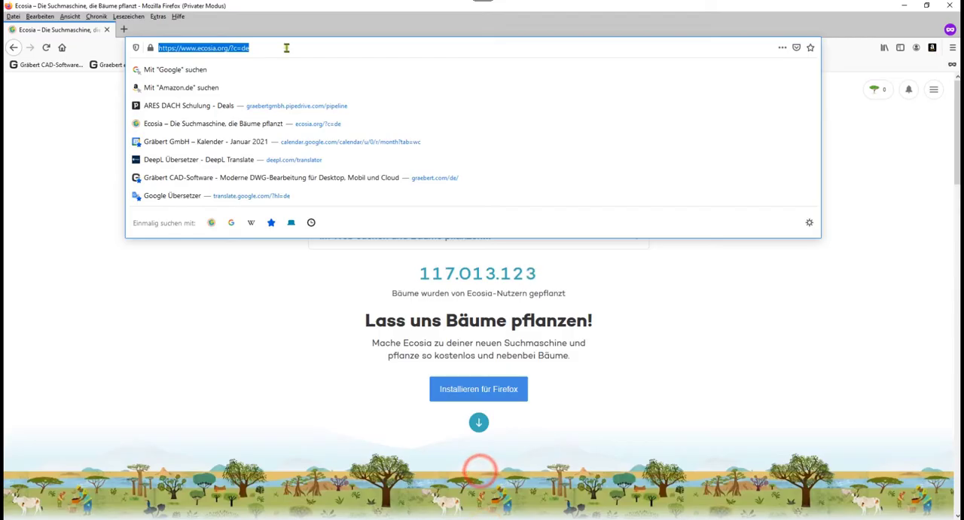
pyautogui.rightClick(286, 48)
pyautogui.click(308, 91)
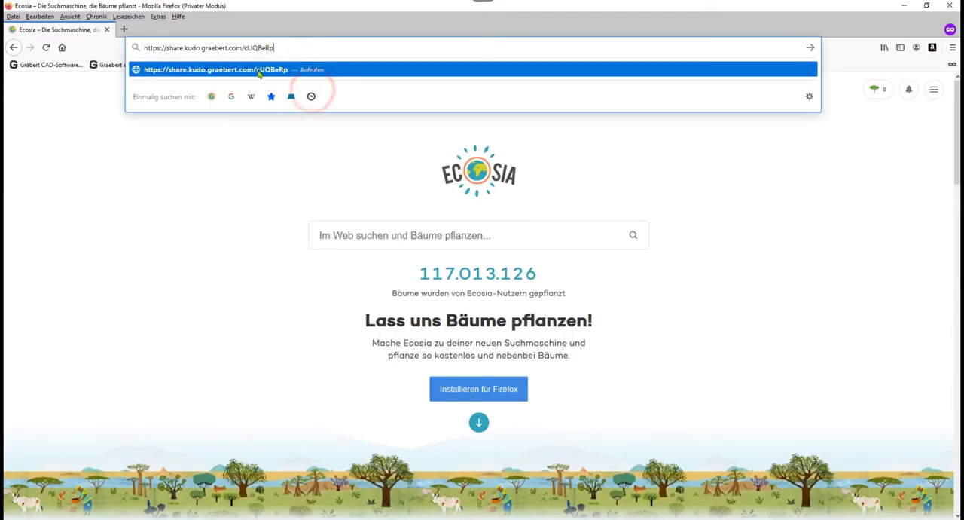
pyautogui.click(259, 72)
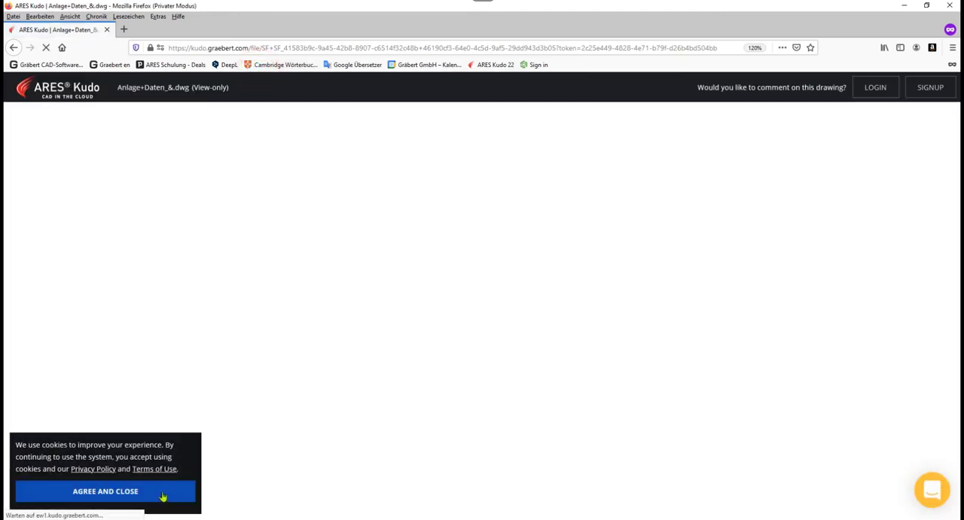
pyautogui.click(161, 493)
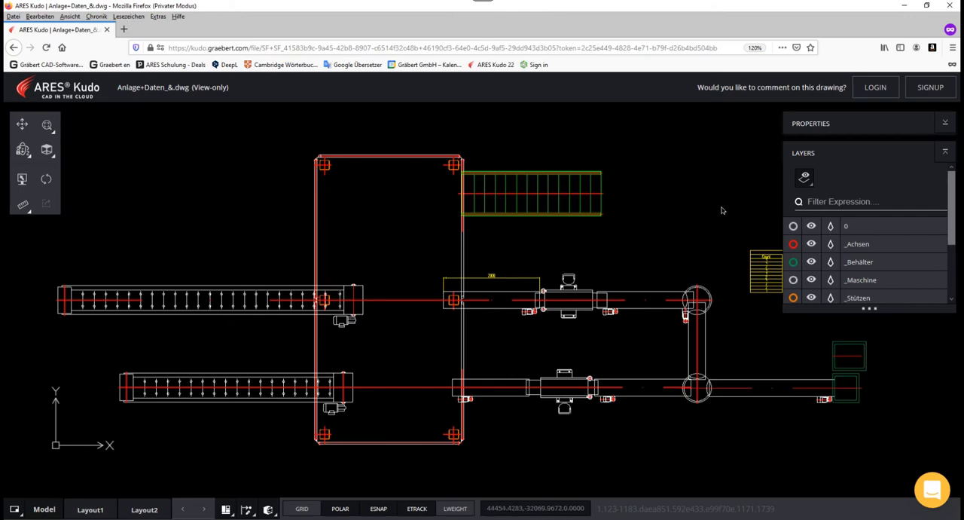
# Step: Examine the conveyor layout, containers and position table in the shared view-only drawing
pyautogui.moveTo(721, 210); pyautogui.dragTo(427, 210, button='middle')
pyautogui.scroll(-2, 522, 264)
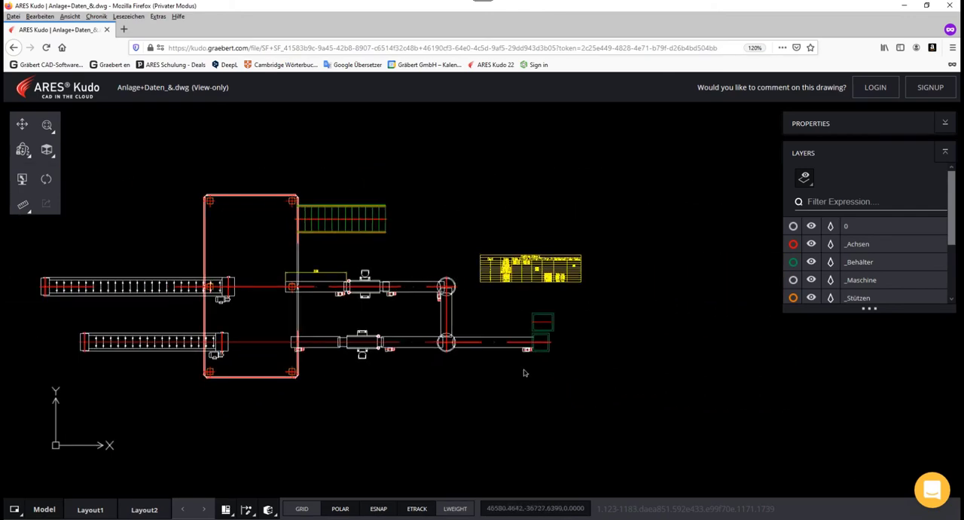
pyautogui.scroll(4, 521, 354)
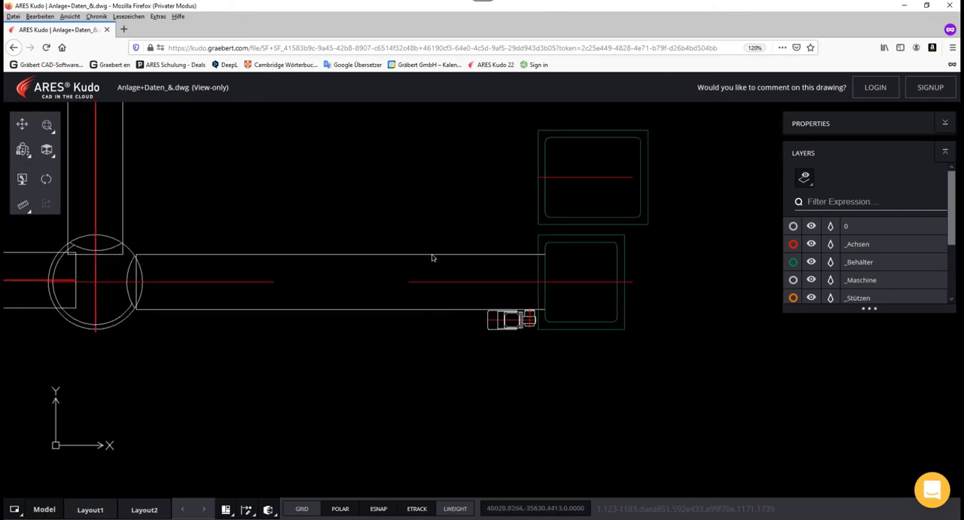
pyautogui.moveTo(503, 156); pyautogui.dragTo(477, 387, button='middle')
pyautogui.moveTo(578, 183); pyautogui.dragTo(598, 358, button='middle')
pyautogui.moveTo(449, 448)
pyautogui.mouseDown(button='middle')
pyautogui.moveTo(533, 267)
pyautogui.moveTo(699, 252)
pyautogui.mouseUp(button='middle')
pyautogui.moveTo(421, 353); pyautogui.dragTo(752, 333, button='middle')
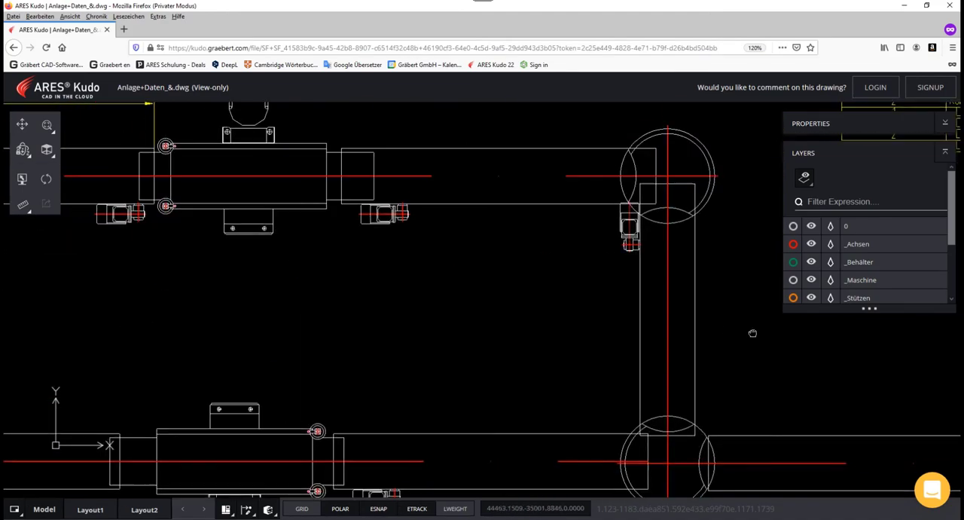
pyautogui.scroll(-2, 582, 327)
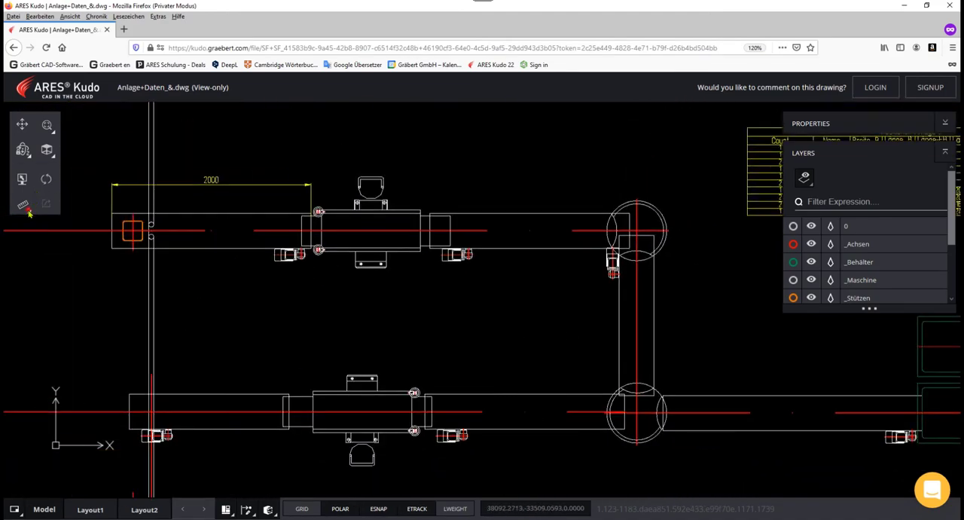
# Step: Measure the perpendicular distance from the upper conveyor's centreline, beside the inspection belt, to the lower conveyor's centreline
pyautogui.click(24, 203)
pyautogui.click(96, 223)
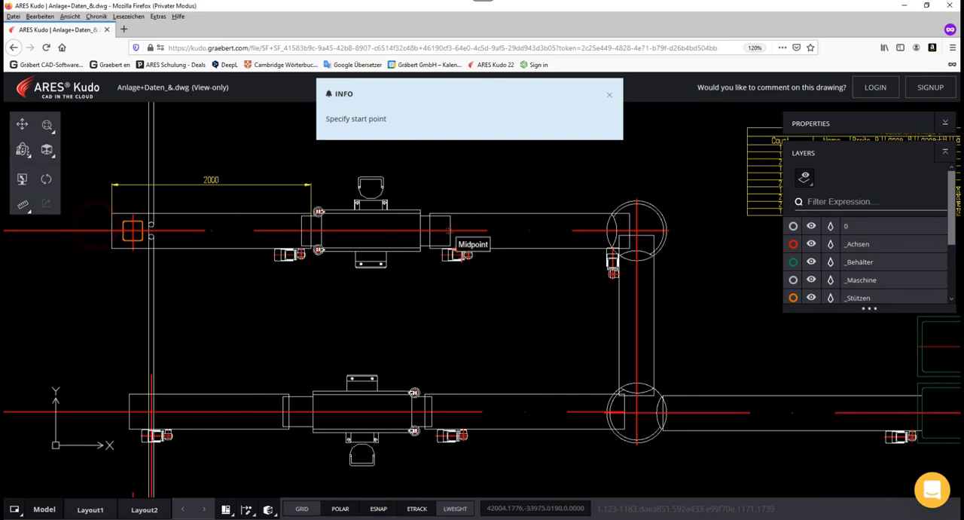
pyautogui.click(451, 231)
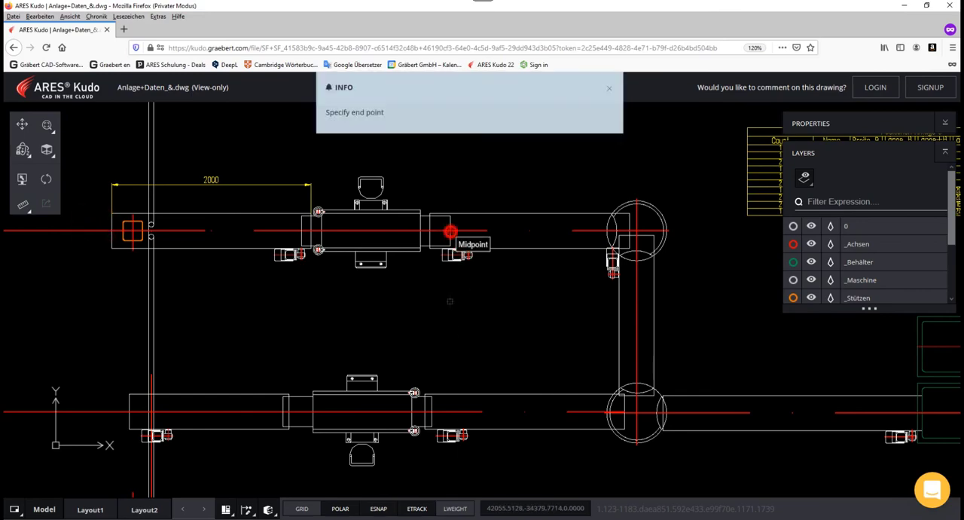
pyautogui.click(452, 412)
pyautogui.click(482, 347)
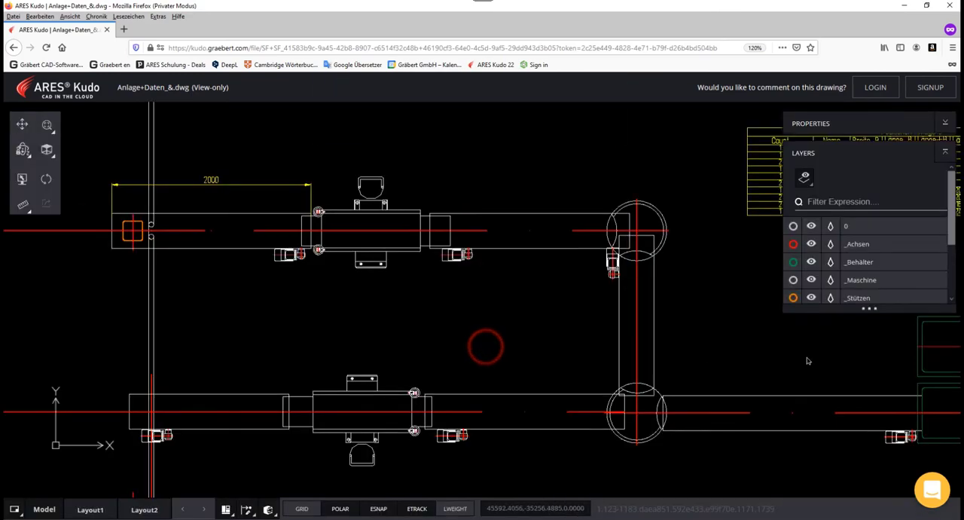
# Step: Select the conveyor block leading to the green containers and review its properties
pyautogui.moveTo(799, 351); pyautogui.dragTo(535, 339, button='middle')
pyautogui.click(945, 122)
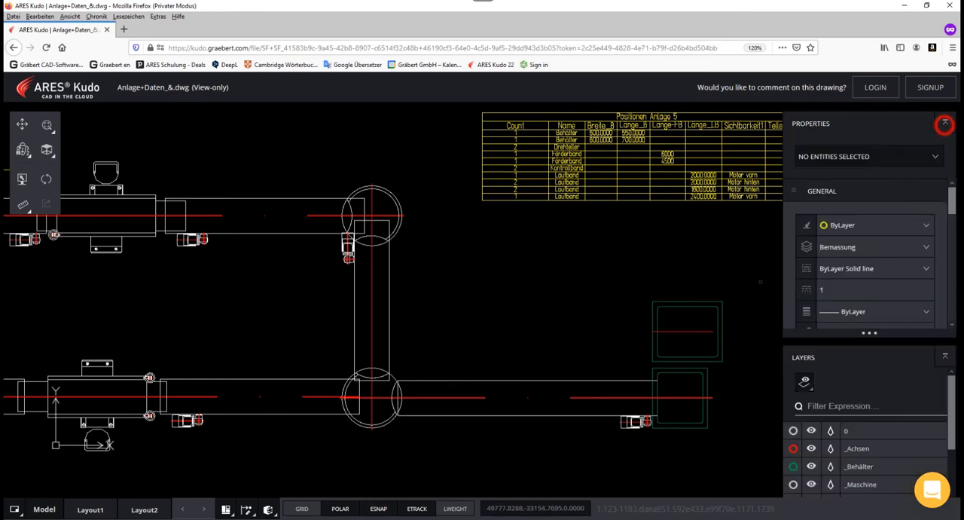
pyautogui.click(576, 383)
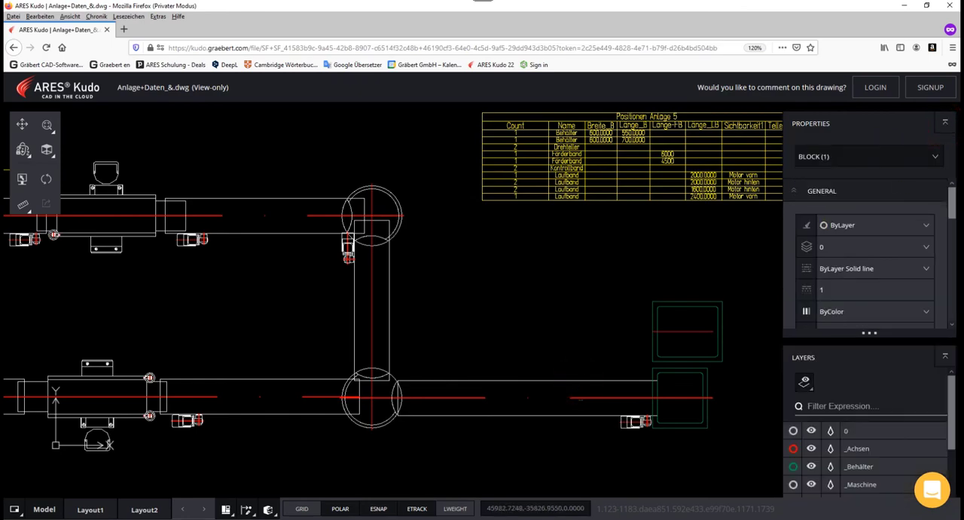
pyautogui.moveTo(952, 209); pyautogui.dragTo(954, 241)
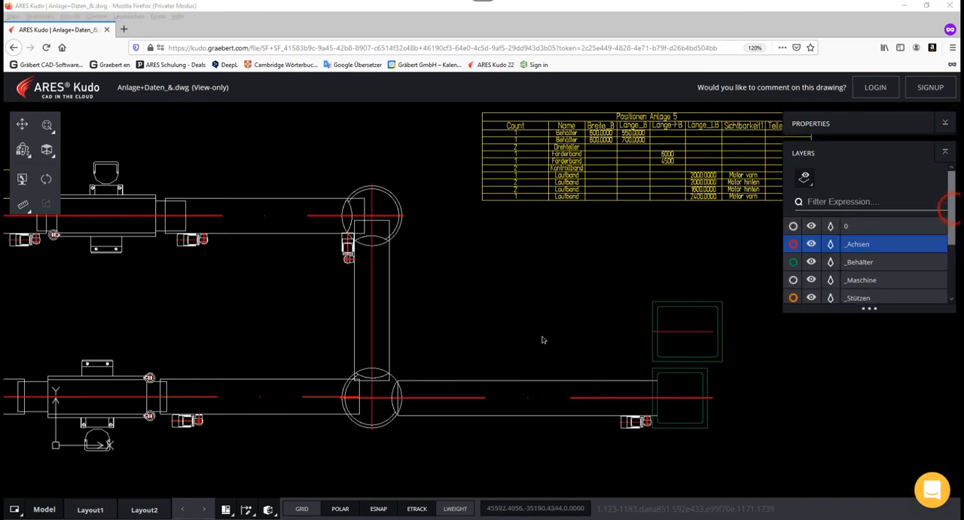
pyautogui.scroll(-5, 551, 329)
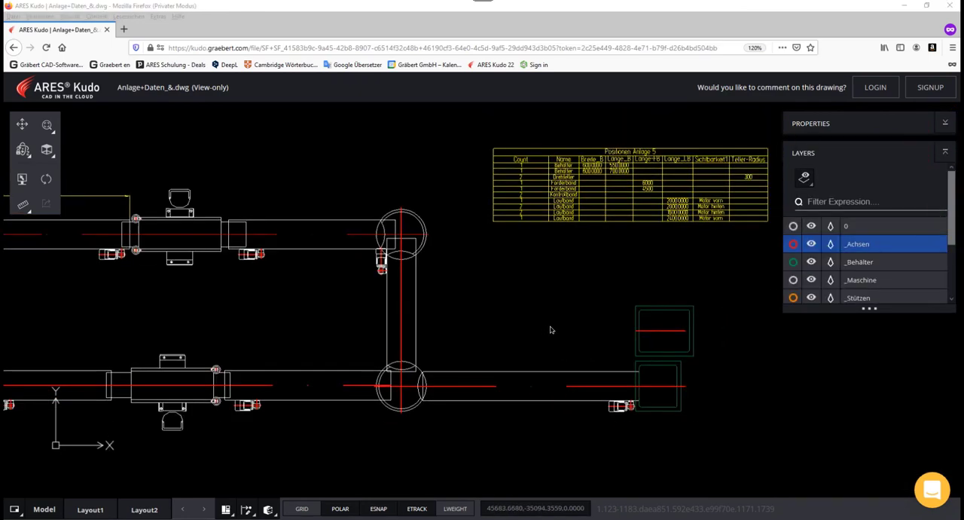
# Step: Log in to ARES Kudo from the shared drawing with the customer account's e-mail and password to enable commenting
pyautogui.scroll(-1, 561, 326)
pyautogui.moveTo(554, 324); pyautogui.dragTo(621, 342, button='middle')
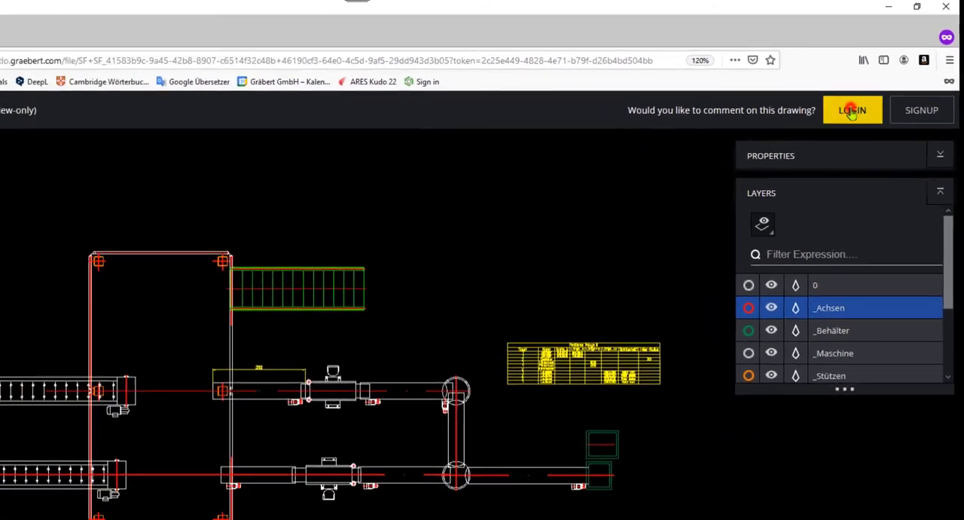
pyautogui.click(834, 128)
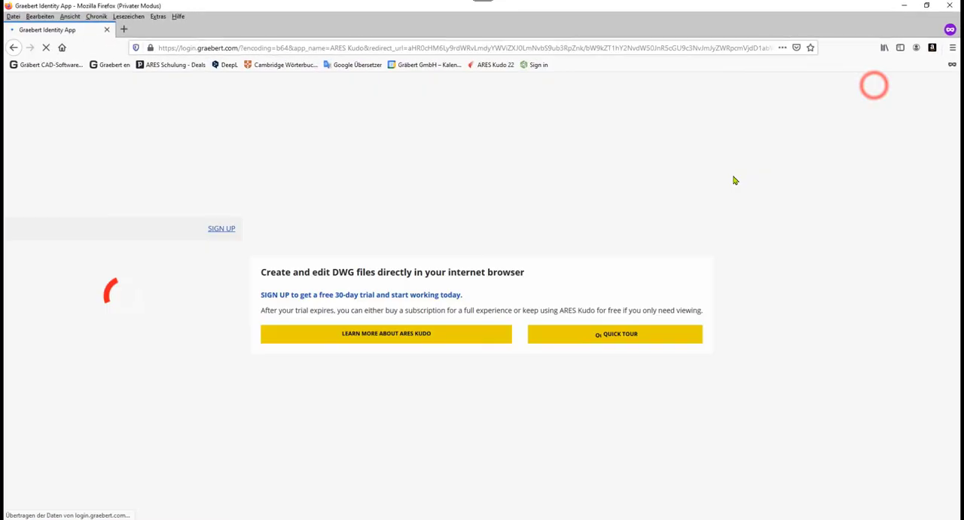
pyautogui.click(69, 289)
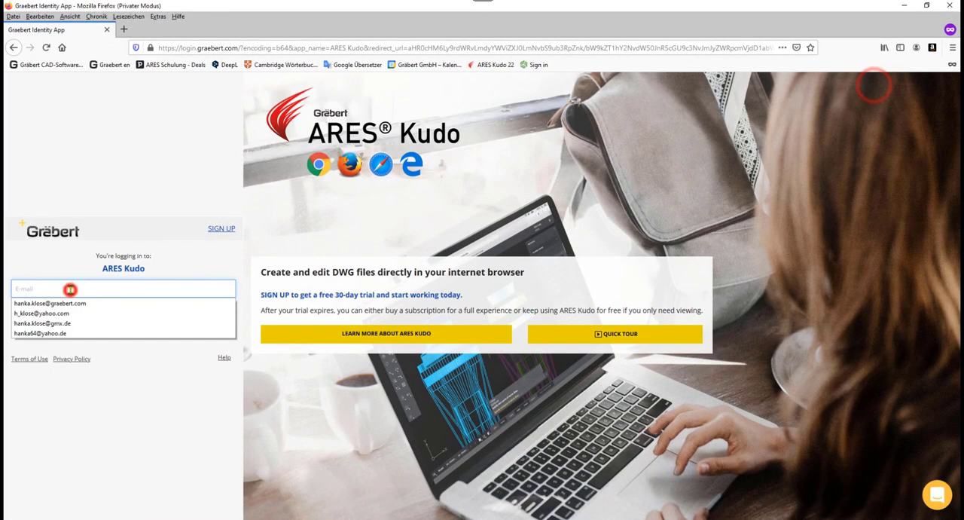
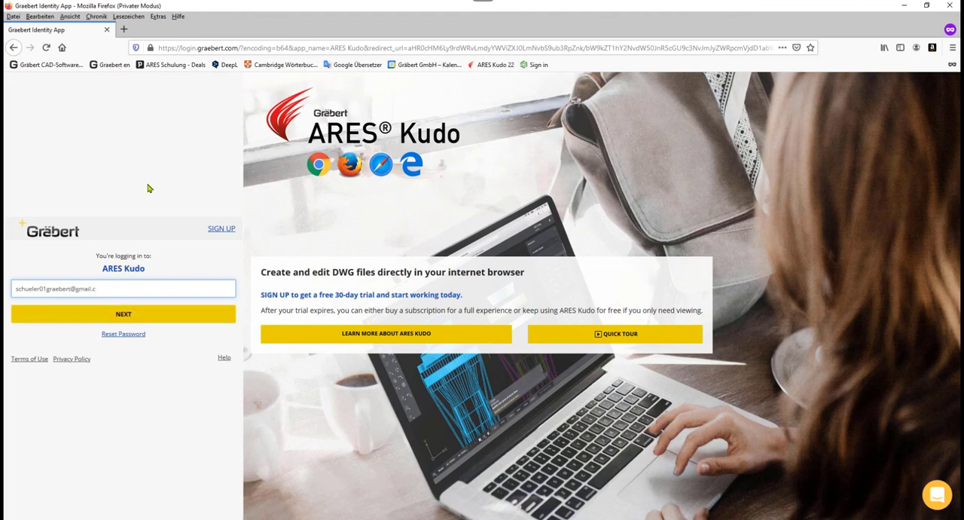
pyautogui.click(123, 313)
pyautogui.click(118, 312)
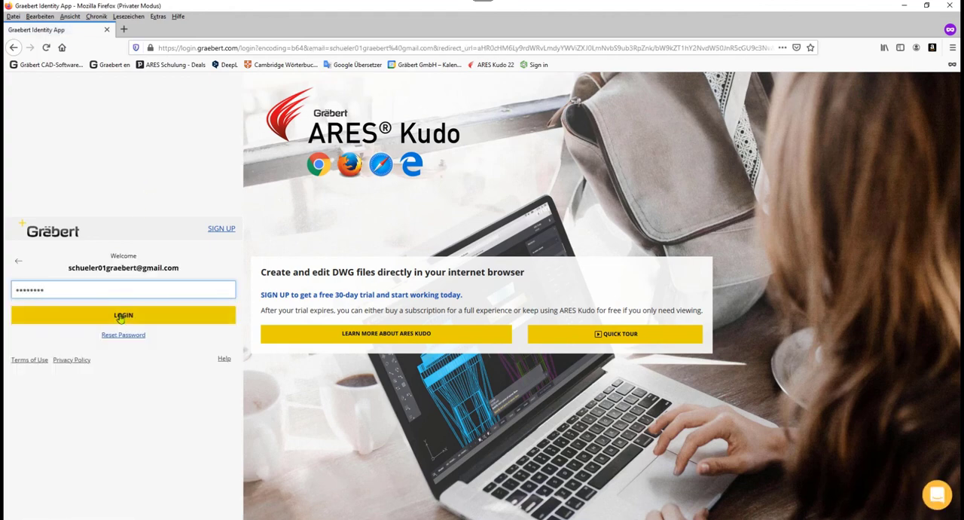
pyautogui.click(119, 317)
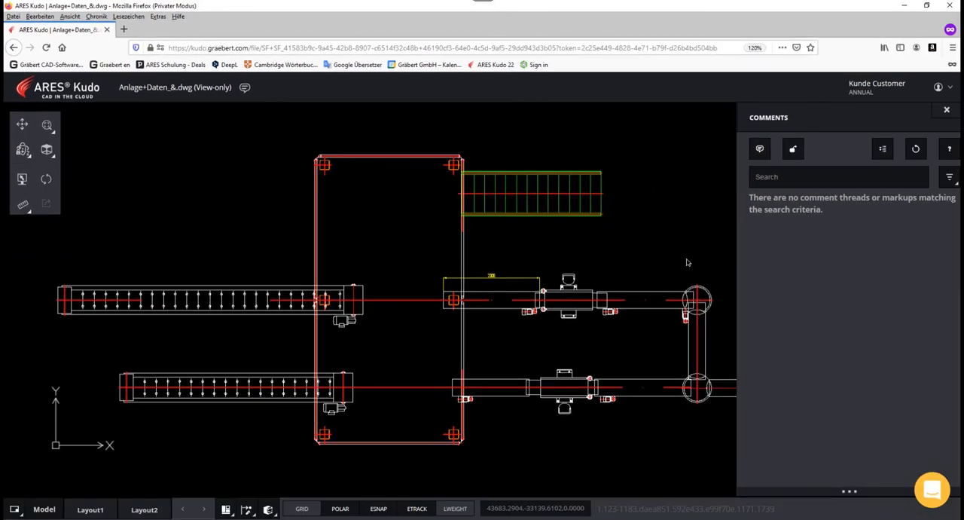
# Step: Place an APPROVED stamp on the drawing above the upper conveyor line as a new markup
pyautogui.moveTo(692, 261)
pyautogui.mouseDown(button='middle')
pyautogui.moveTo(591, 246)
pyautogui.moveTo(579, 276)
pyautogui.mouseUp(button='middle')
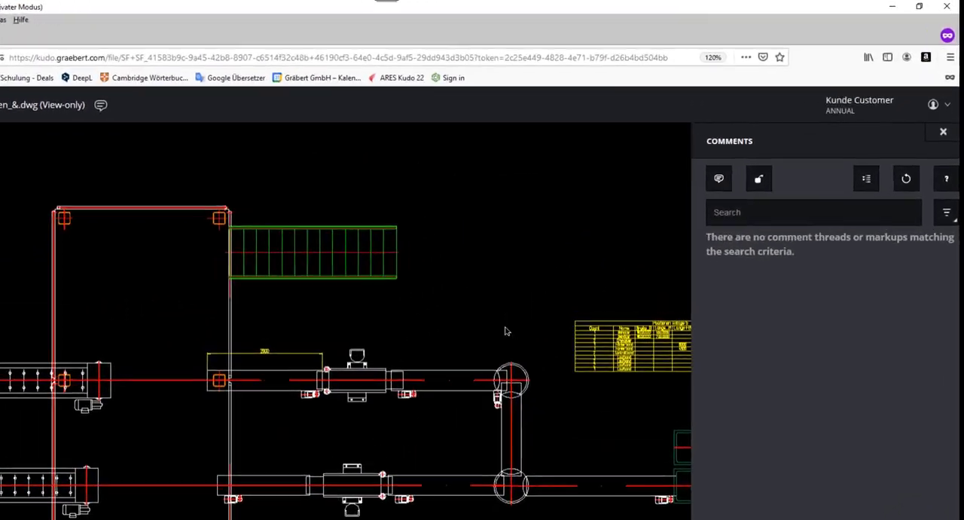
pyautogui.click(746, 202)
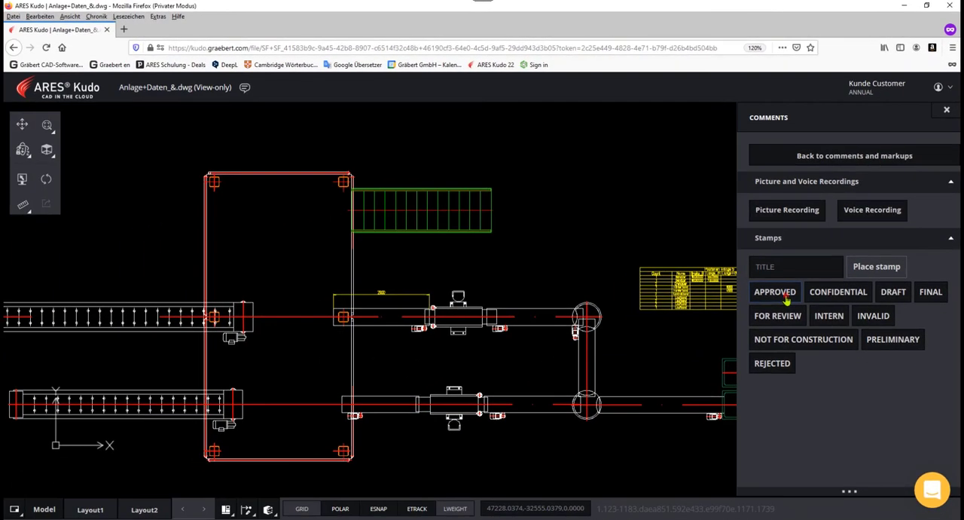
pyautogui.click(776, 292)
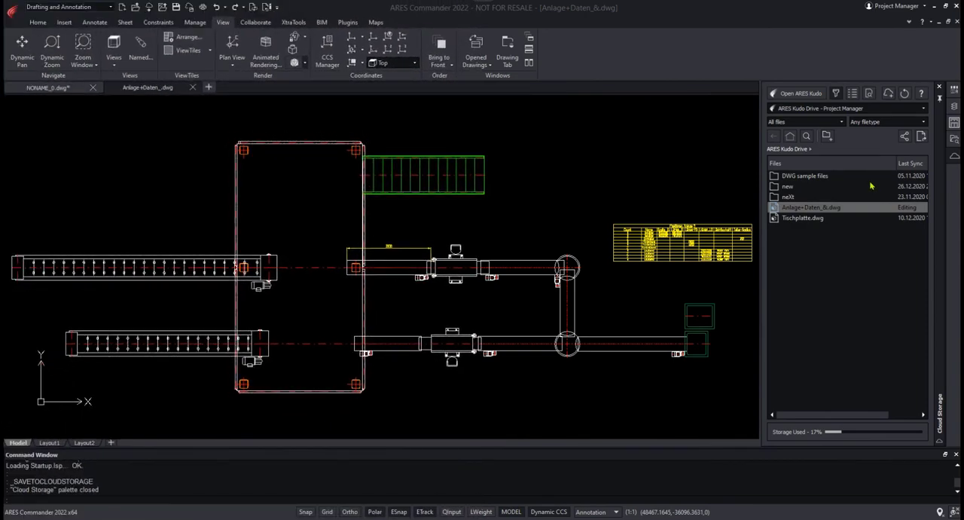
# Step: Switch back to ARES Commander, show the Comments palette and expand the APPROVED stamp entry
pyautogui.rightClick(838, 65)
pyautogui.click(862, 93)
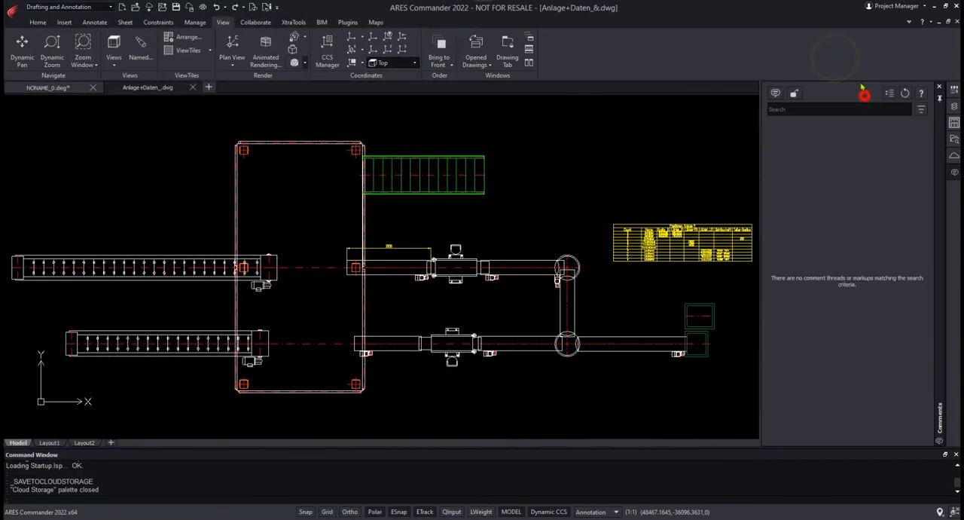
pyautogui.click(921, 129)
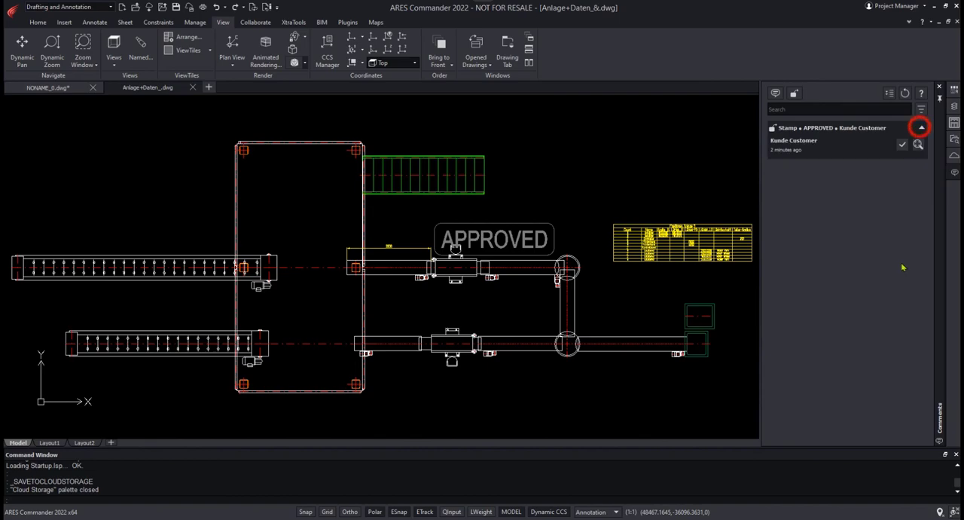